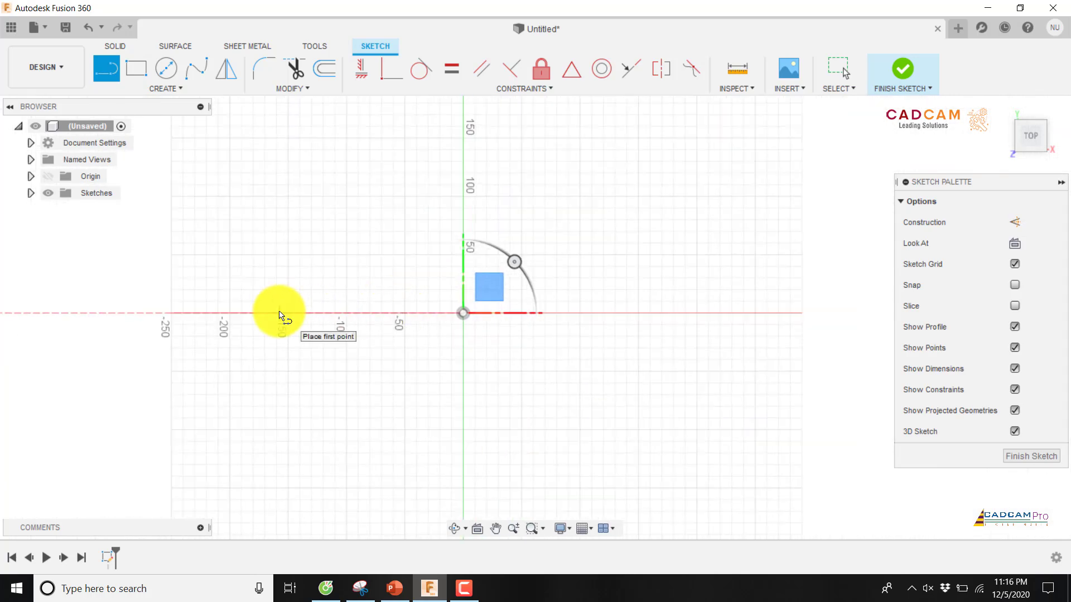
Step: Sketch the stepped left side and top edge of the profile from the horizontal axis, with the lowest tread about 16.6 mm long
{"action": "scroll", "coordinate": [281, 314], "scroll_direction": "up", "scroll_amount": 2}
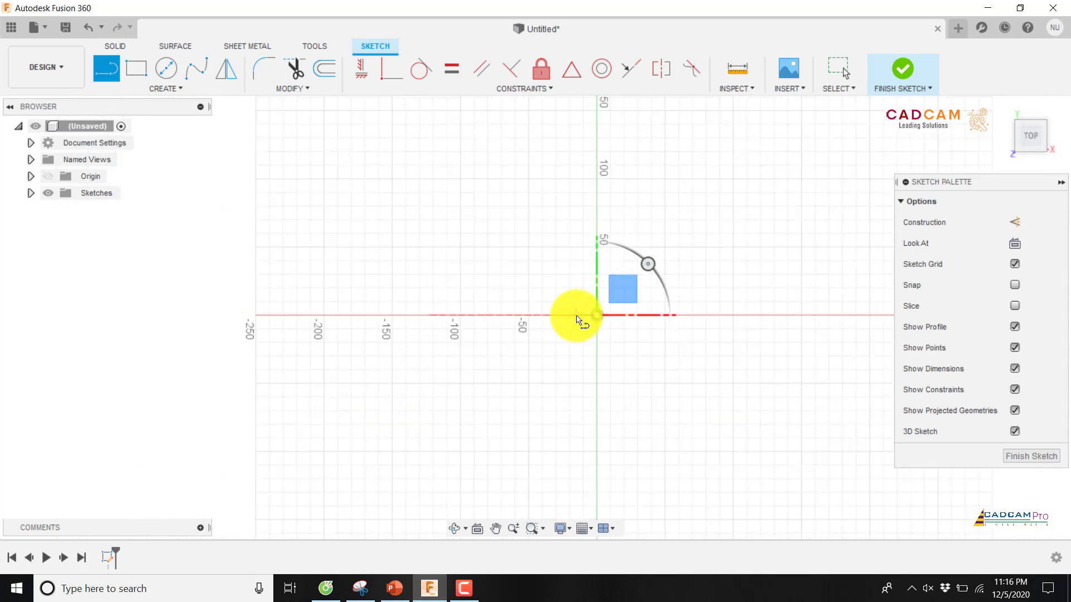
{"action": "scroll", "coordinate": [592, 319], "scroll_direction": "up", "scroll_amount": 3}
{"action": "scroll", "coordinate": [594, 315], "scroll_direction": "up", "scroll_amount": 2}
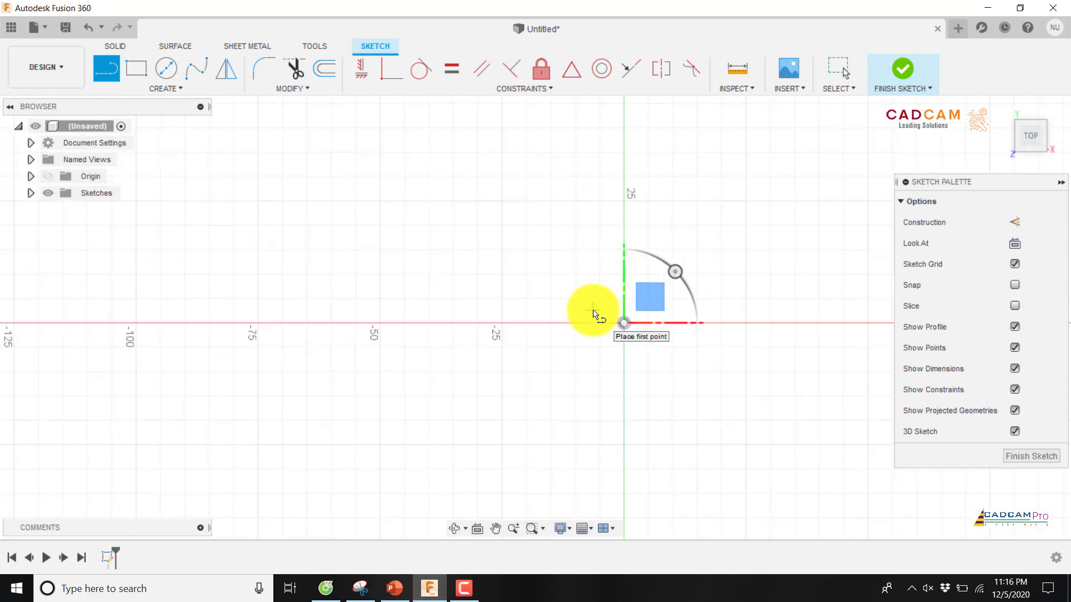
{"action": "left_click", "coordinate": [312, 326]}
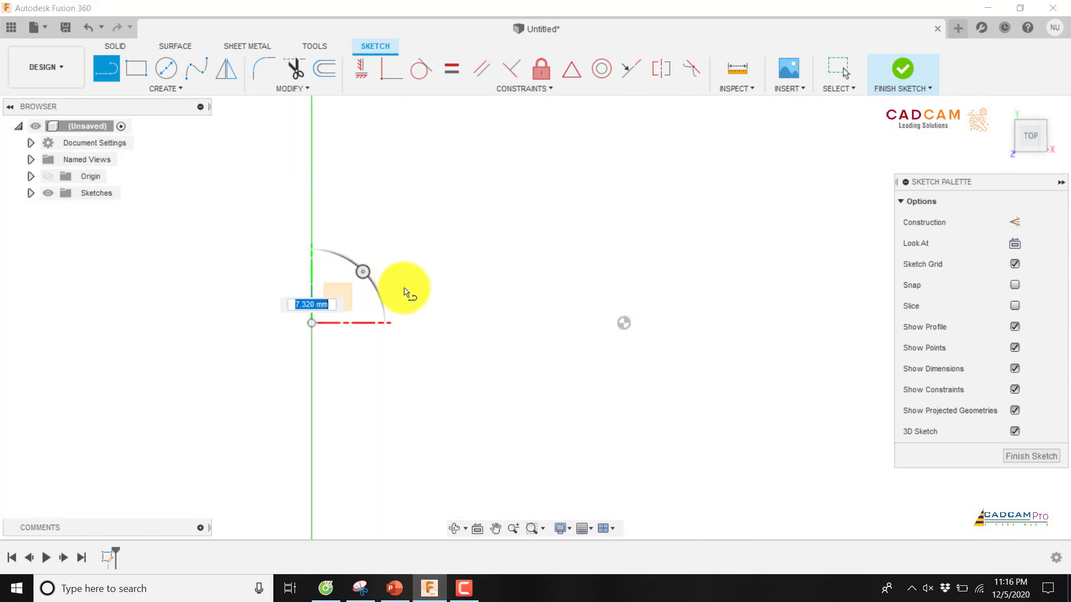
{"action": "left_click", "coordinate": [312, 280]}
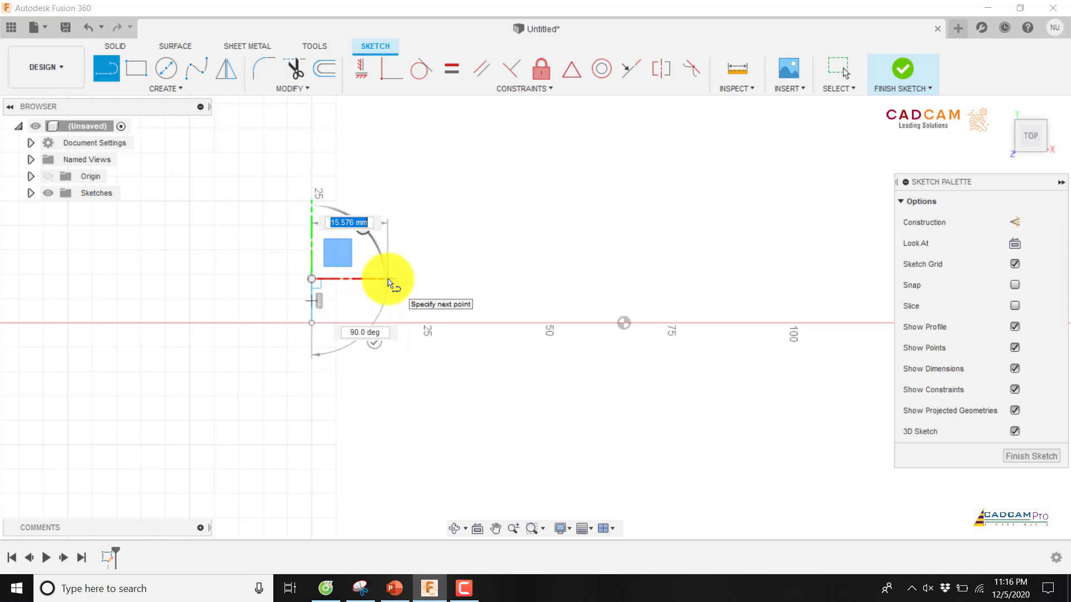
{"action": "left_click", "coordinate": [393, 279]}
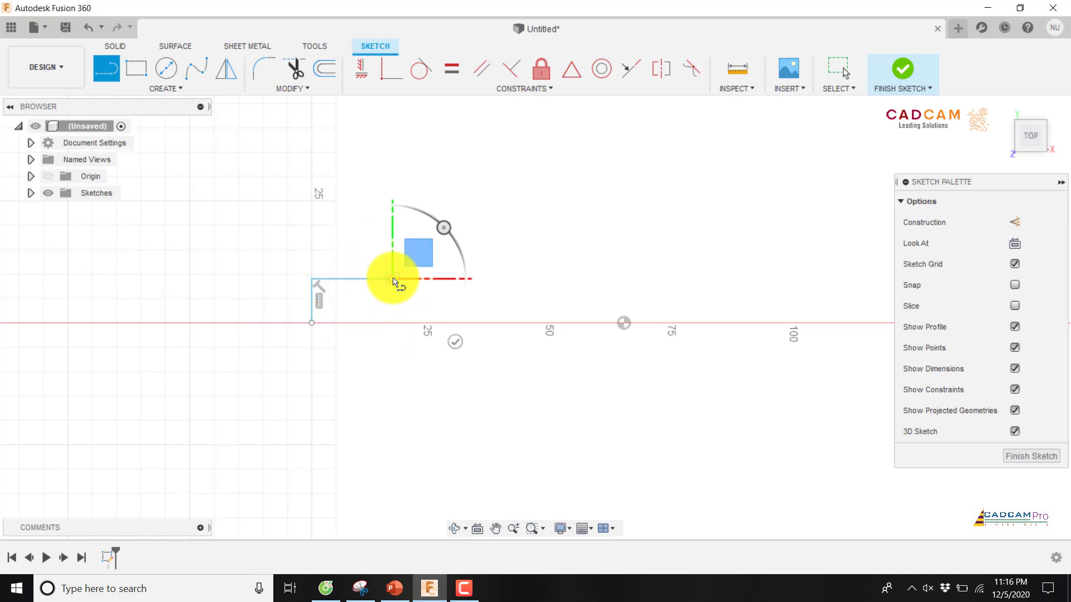
{"action": "mouse_move", "coordinate": [394, 237]}
{"action": "left_mouse_down"}
{"action": "mouse_move", "coordinate": [454, 232]}
{"action": "mouse_move", "coordinate": [429, 239]}
{"action": "mouse_move", "coordinate": [411, 225]}
{"action": "mouse_move", "coordinate": [394, 237]}
{"action": "left_mouse_up"}
{"action": "left_click", "coordinate": [392, 233]}
{"action": "left_click", "coordinate": [501, 233]}
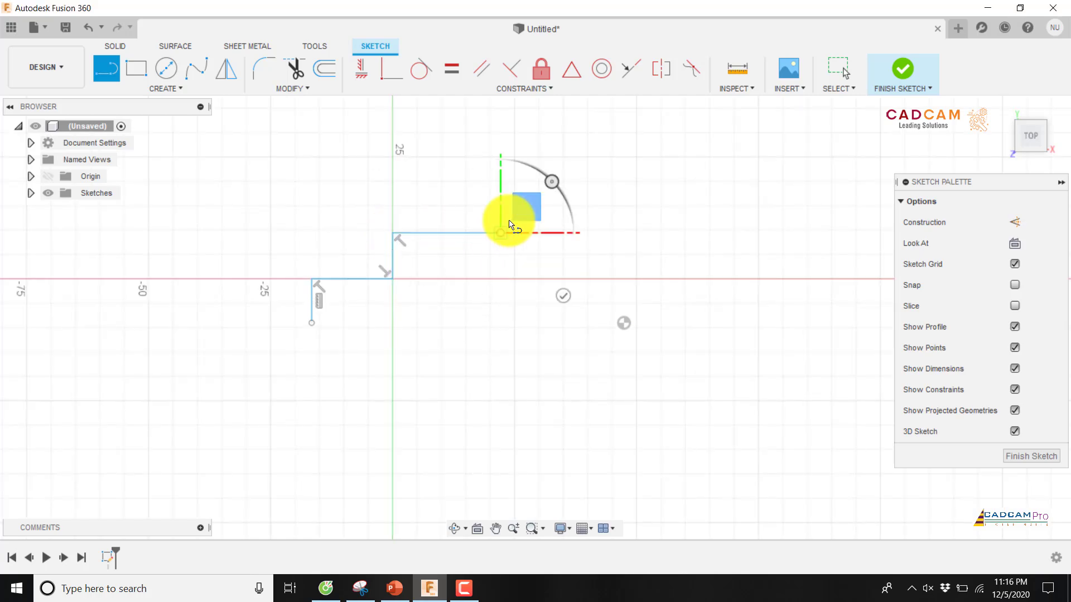
{"action": "left_click", "coordinate": [501, 179]}
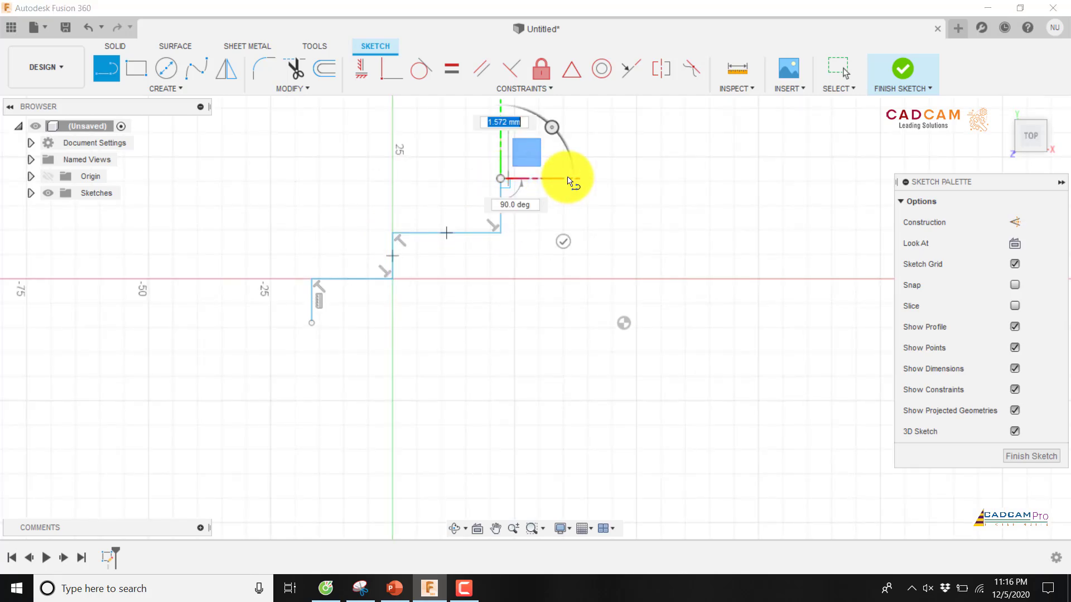
{"action": "left_click", "coordinate": [622, 179]}
Step: Continue the profile down two steps on the right, ending in an about 9 mm high edge, and close it along the horizontal axis
{"action": "left_click", "coordinate": [623, 233]}
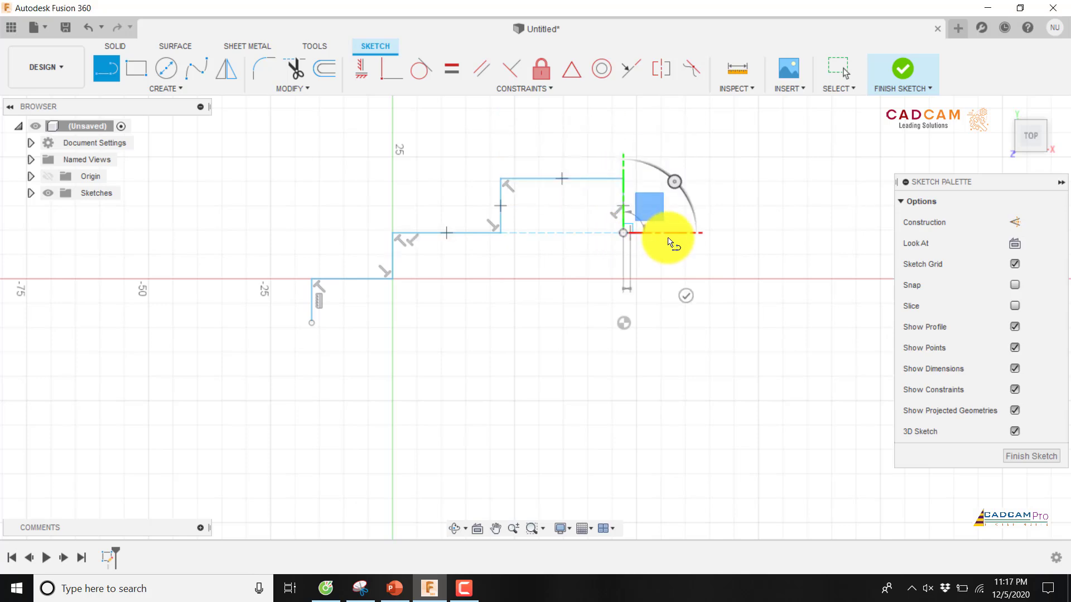
{"action": "left_click", "coordinate": [743, 234]}
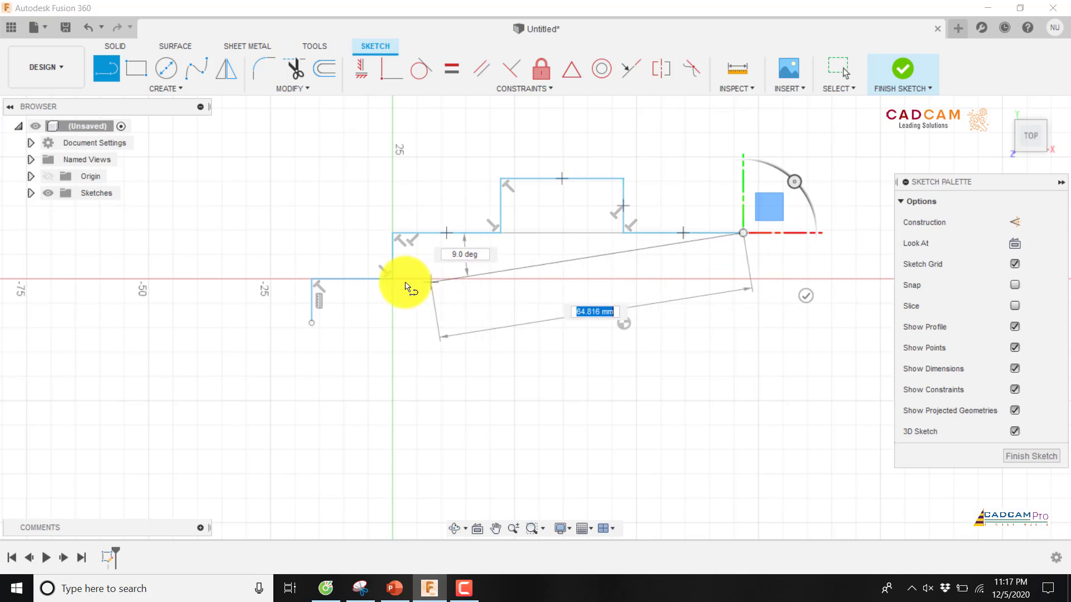
{"action": "left_click", "coordinate": [743, 279]}
{"action": "left_click", "coordinate": [866, 279]}
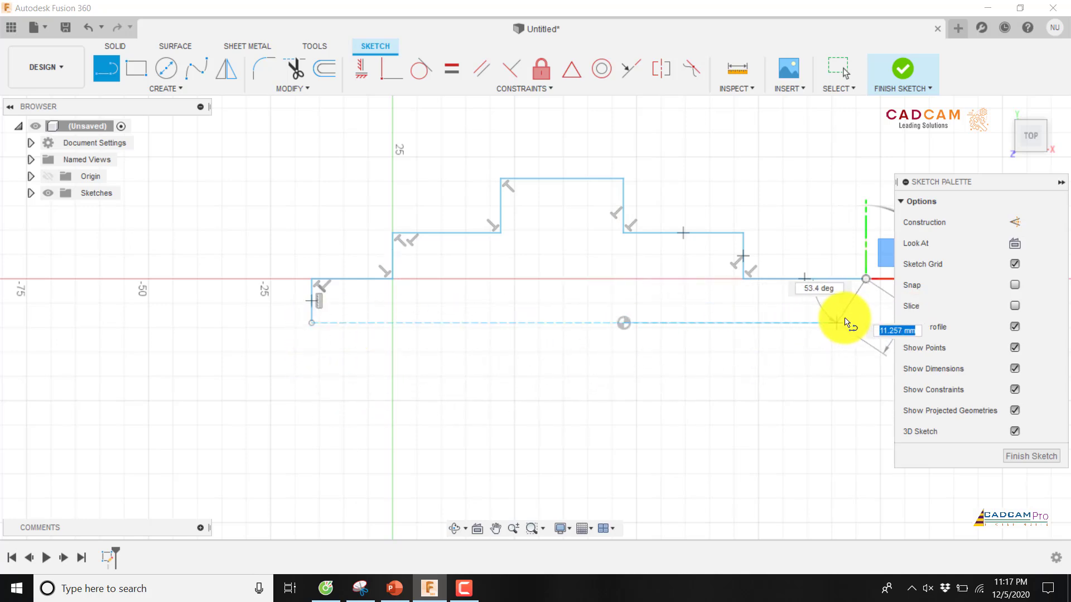
{"action": "left_click", "coordinate": [866, 322]}
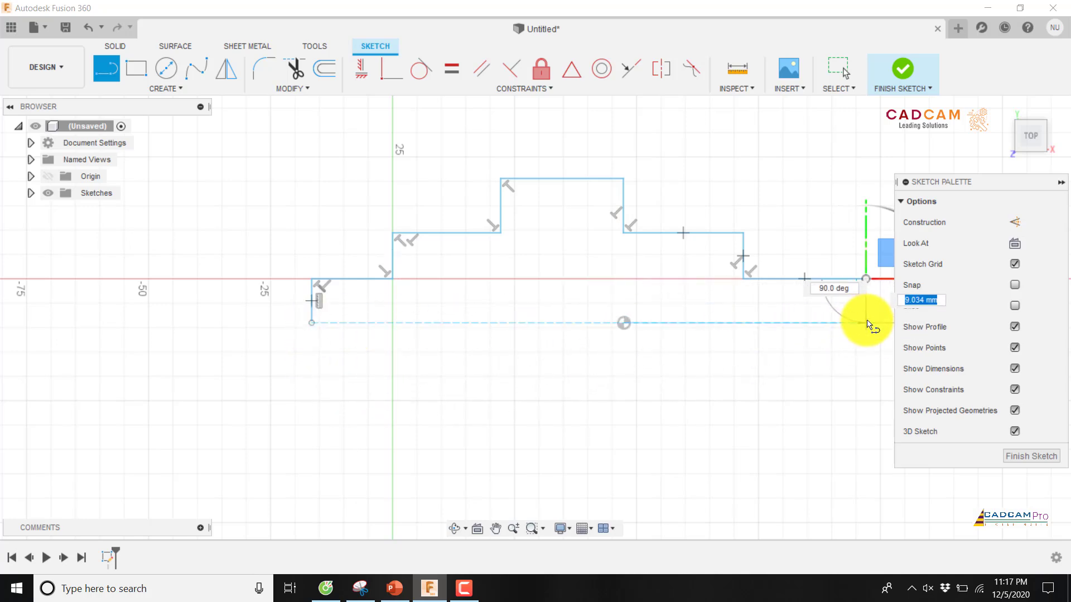
{"action": "left_click", "coordinate": [315, 324]}
{"action": "scroll", "coordinate": [419, 357], "scroll_direction": "down", "scroll_amount": 3}
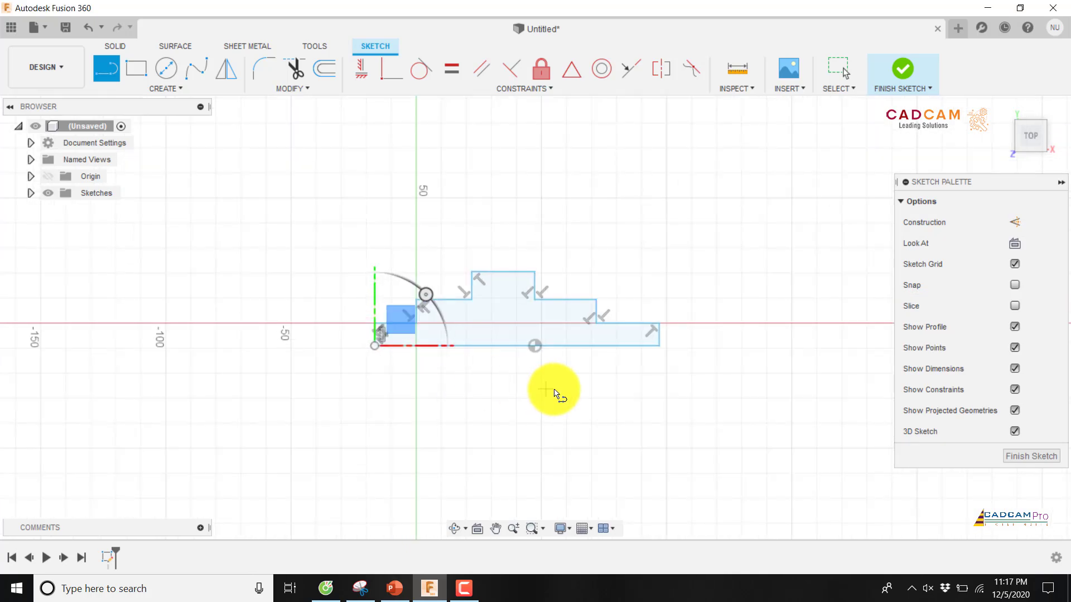
{"action": "scroll", "coordinate": [555, 390], "scroll_direction": "up", "scroll_amount": 1}
{"action": "key", "text": "Escape"}
{"action": "scroll", "coordinate": [608, 386], "scroll_direction": "down", "scroll_amount": 1}
{"action": "scroll", "coordinate": [557, 368], "scroll_direction": "up", "scroll_amount": 3}
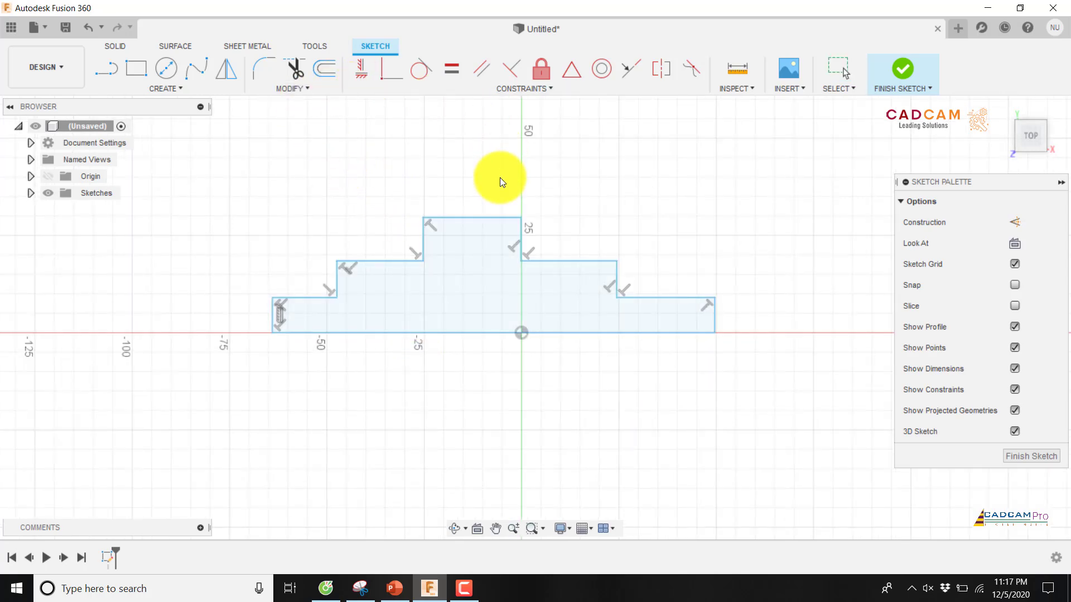
Step: Dimension the two horizontal treads on the left of the profile, the lowest at 13 mm and the second at 14 mm
{"action": "key", "text": "d"}
{"action": "left_click", "coordinate": [294, 300]}
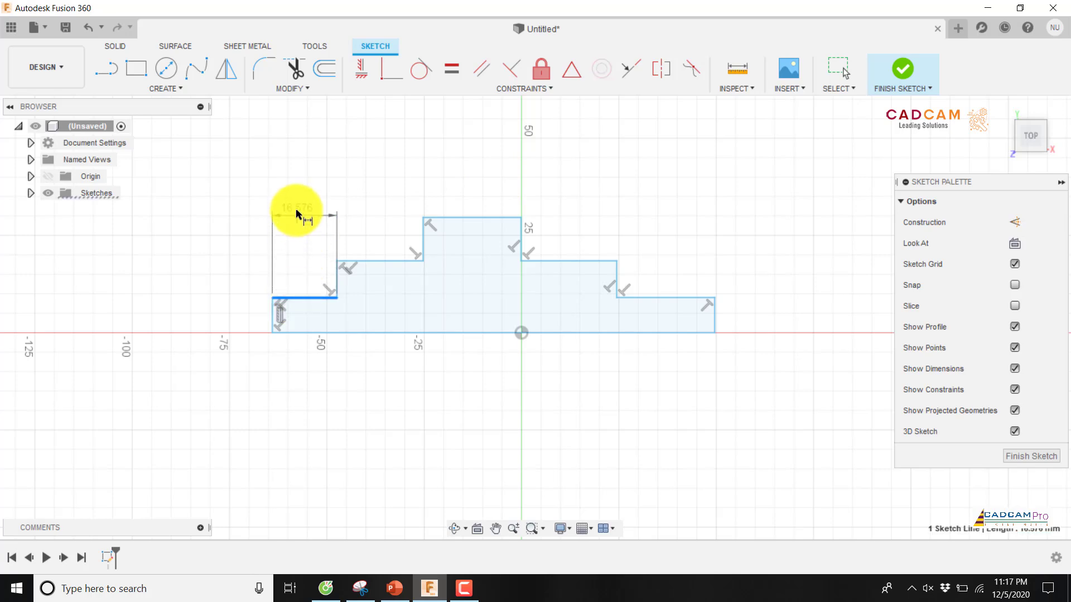
{"action": "left_click", "coordinate": [296, 209]}
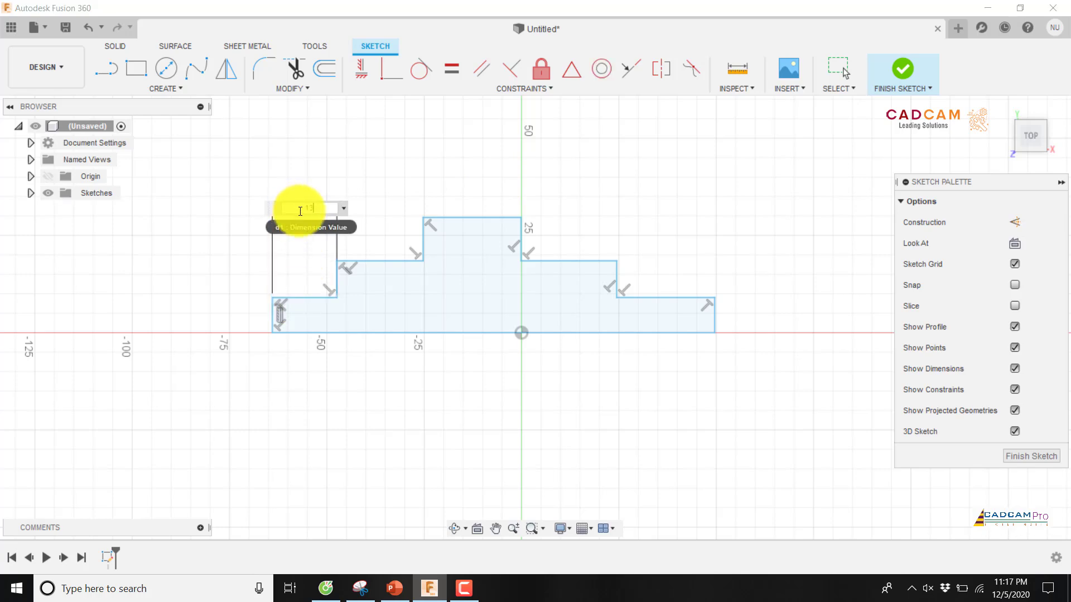
{"action": "type", "text": "13"}
{"action": "key", "text": "Return"}
{"action": "left_click", "coordinate": [420, 278]}
{"action": "left_click", "coordinate": [410, 216]}
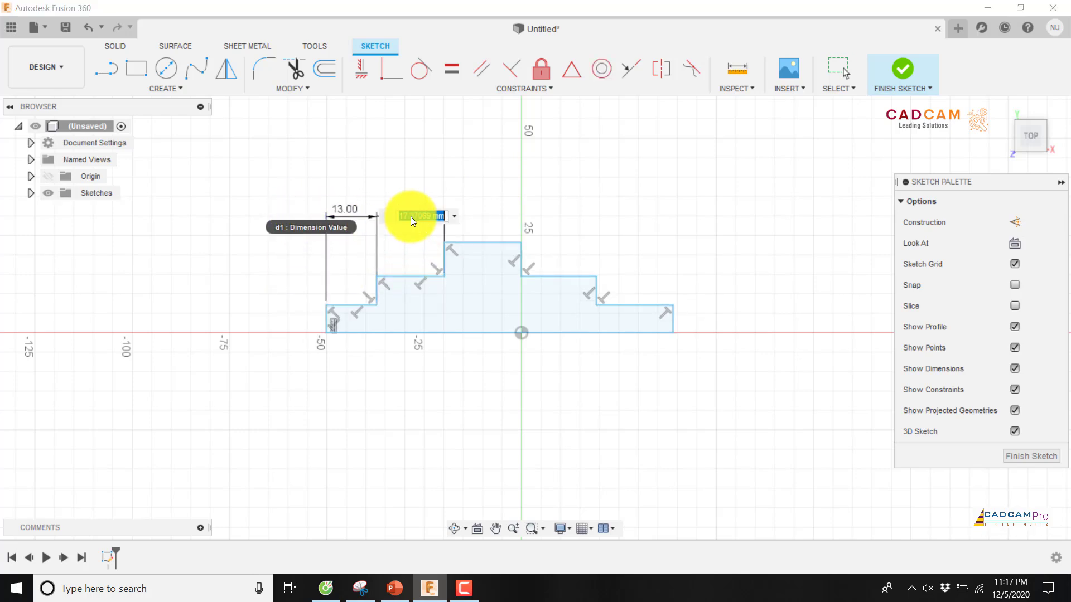
{"action": "type", "text": "14"}
{"action": "key", "text": "Return"}
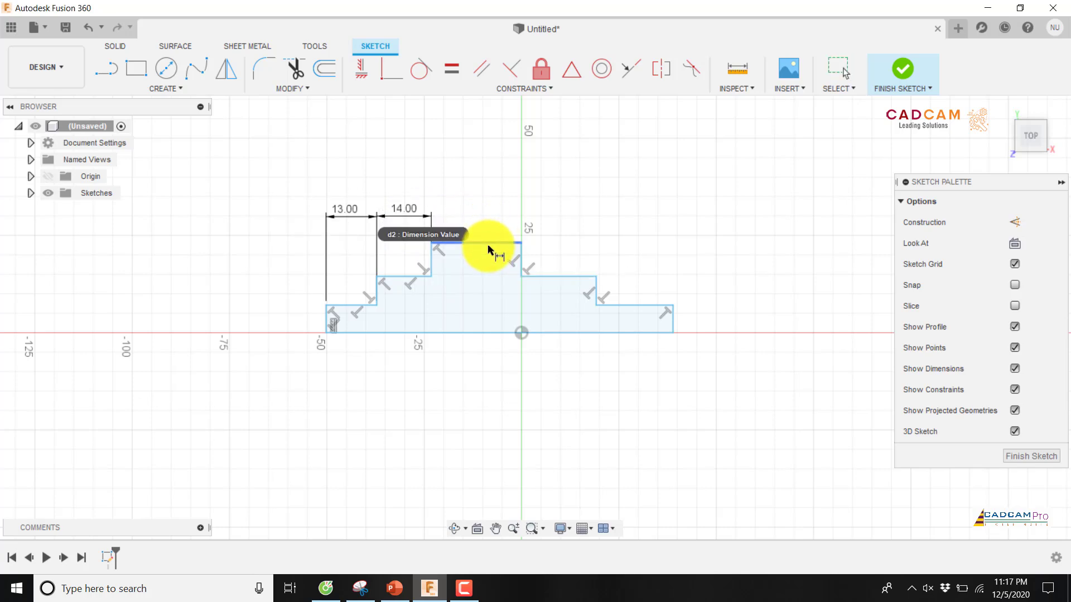
Step: Dimension the profile's topmost horizontal edge at 15 mm
{"action": "left_click", "coordinate": [490, 242]}
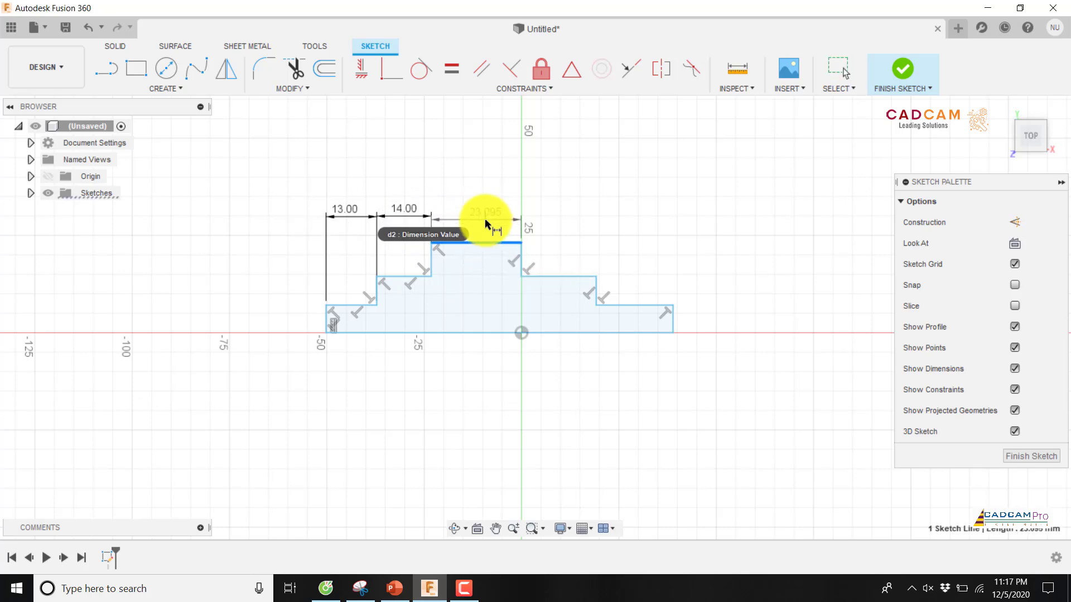
{"action": "type", "text": "15"}
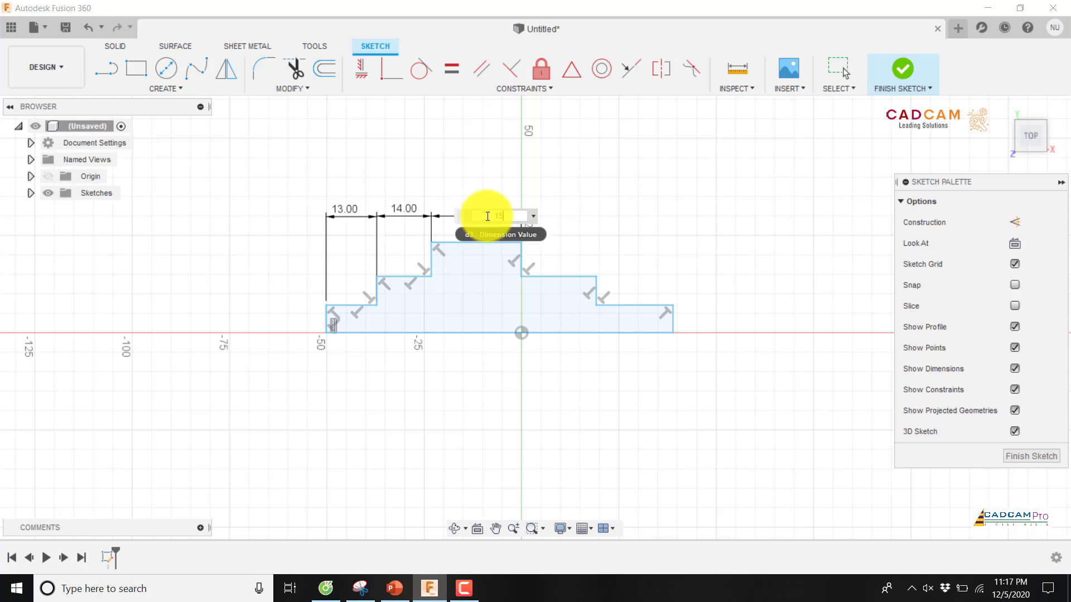
{"action": "key", "text": "Return"}
Step: Dimension the overall width of the middle tier between its two outer vertical edges at 47 mm
{"action": "scroll", "coordinate": [569, 256], "scroll_direction": "down", "scroll_amount": 1}
{"action": "scroll", "coordinate": [575, 257], "scroll_direction": "up", "scroll_amount": 2}
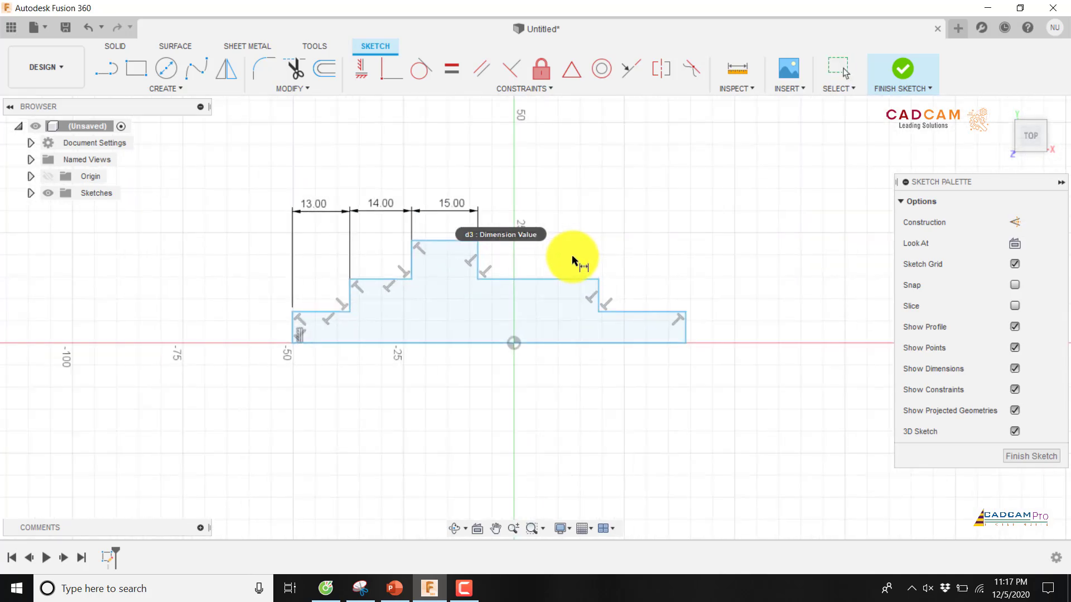
{"action": "left_click", "coordinate": [598, 295]}
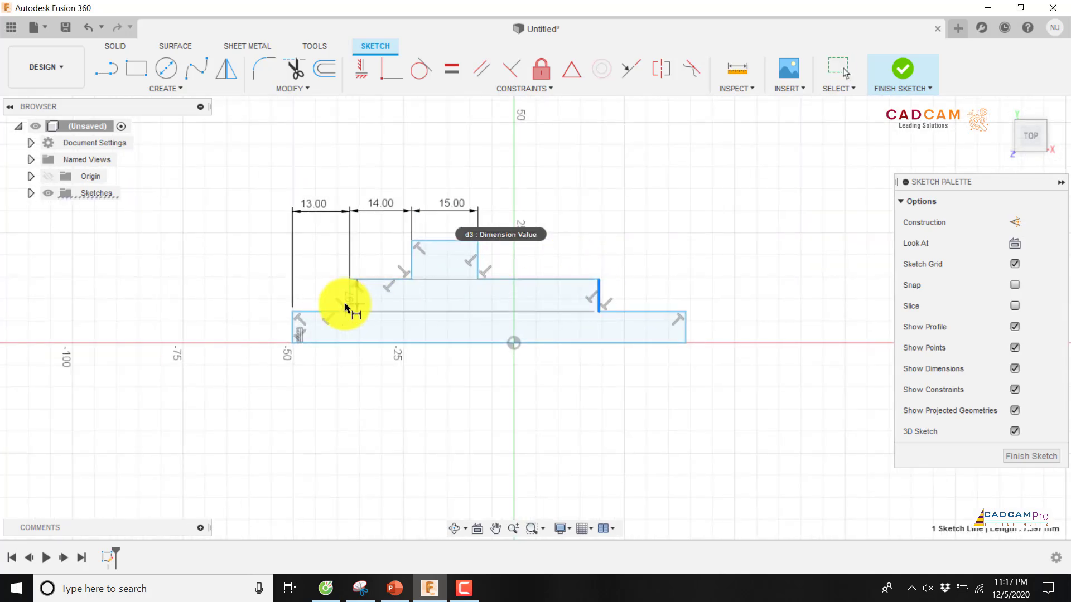
{"action": "left_click", "coordinate": [348, 305]}
{"action": "left_click", "coordinate": [478, 177]}
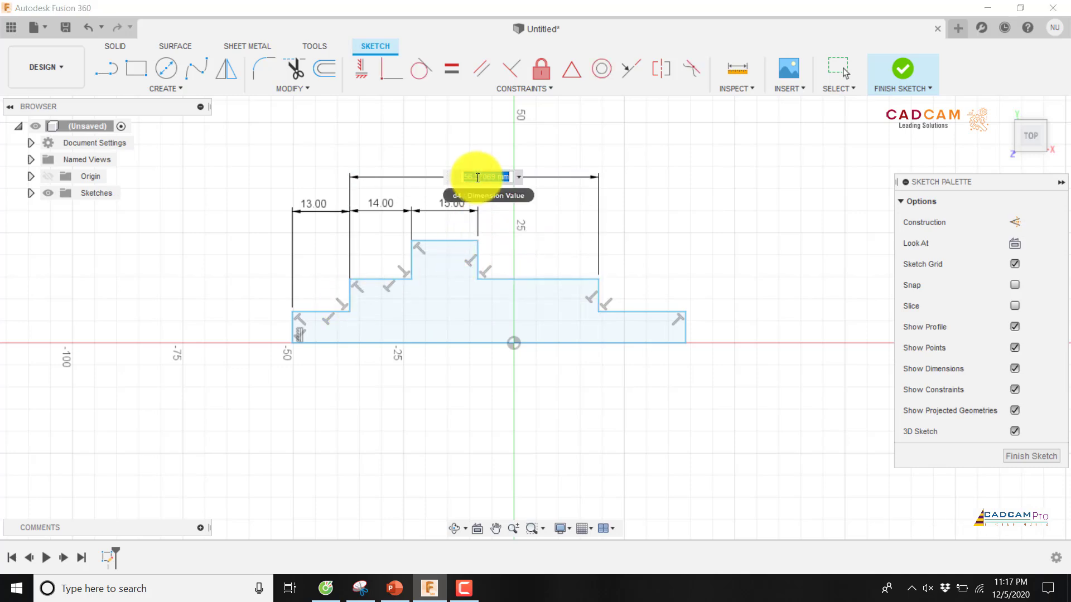
{"action": "type", "text": "47"}
{"action": "key", "text": "Return"}
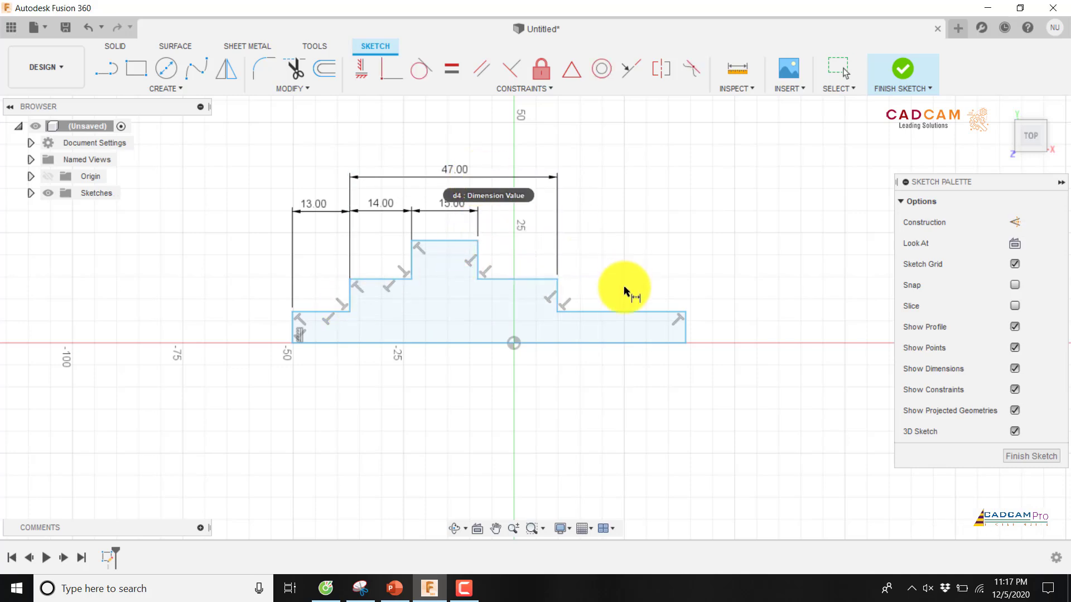
Step: Dimension the overall profile length between its two outermost vertical edges at 92 mm
{"action": "left_click", "coordinate": [685, 334]}
{"action": "left_click", "coordinate": [293, 329]}
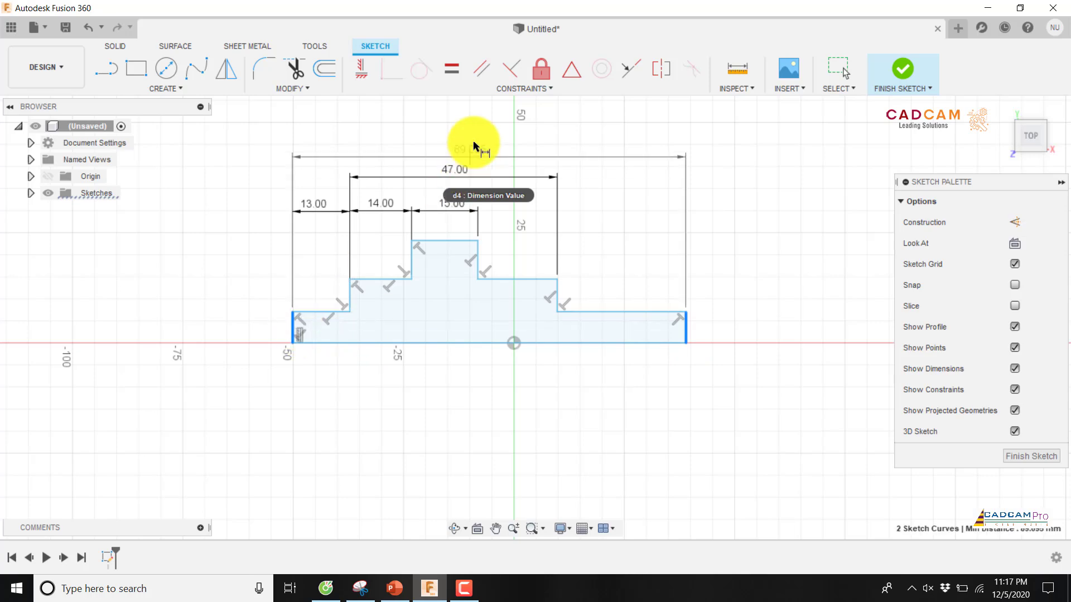
{"action": "left_click", "coordinate": [476, 140]}
{"action": "type", "text": "92"}
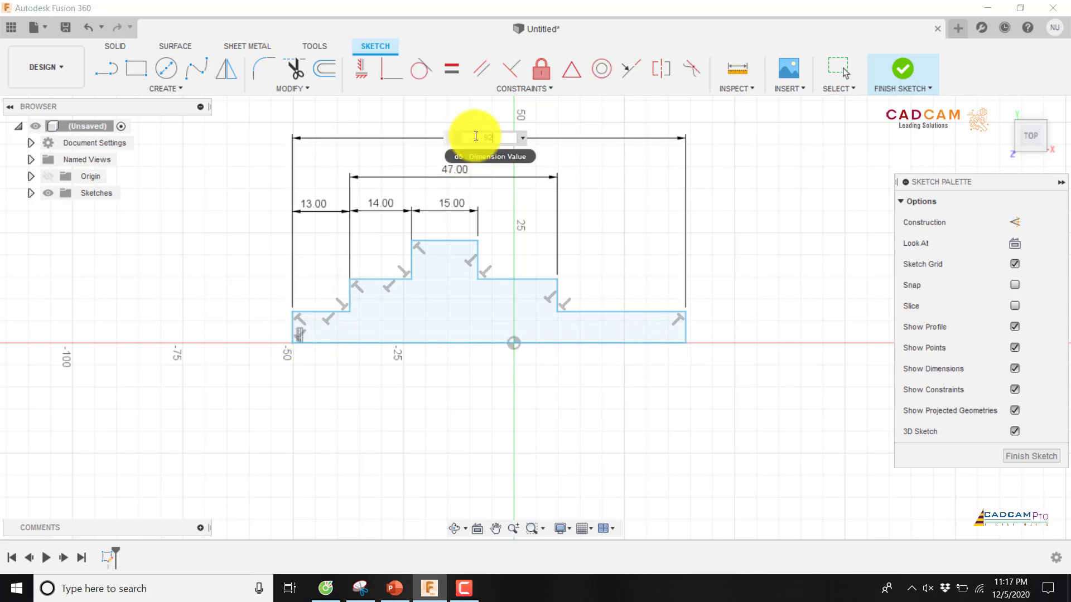
{"action": "key", "text": "Return"}
{"action": "scroll", "coordinate": [418, 254], "scroll_direction": "up", "scroll_amount": 2}
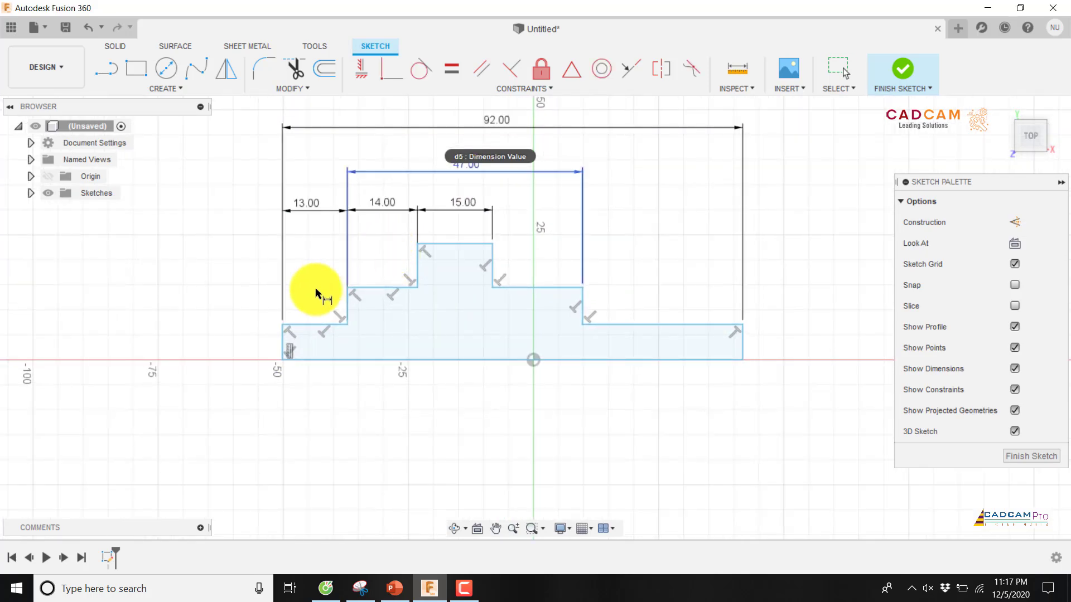
{"action": "left_click", "coordinate": [306, 330]}
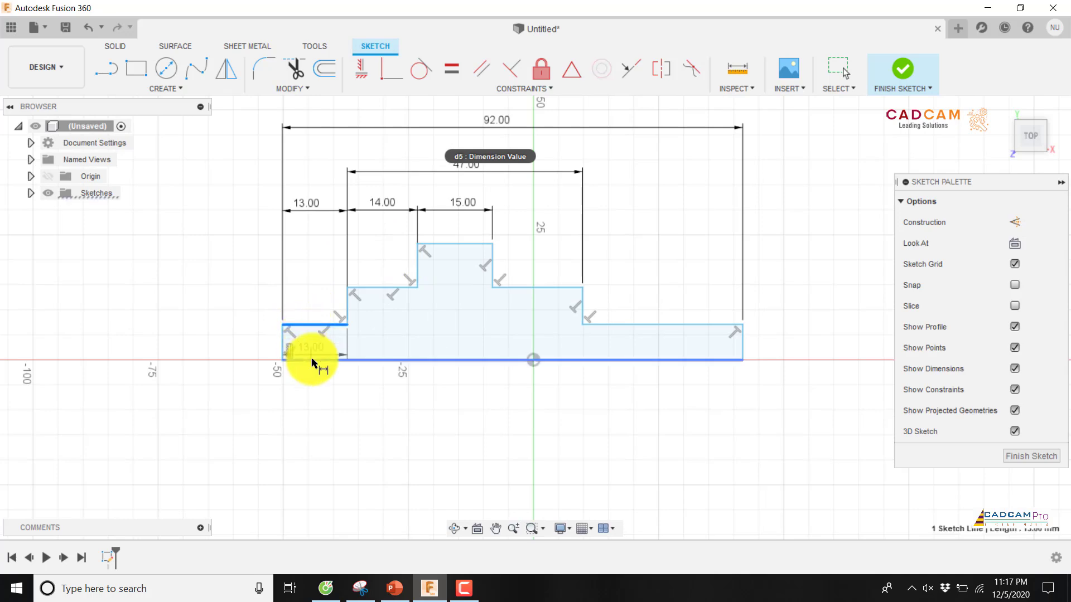
{"action": "left_click", "coordinate": [299, 358]}
{"action": "right_click", "coordinate": [252, 349]}
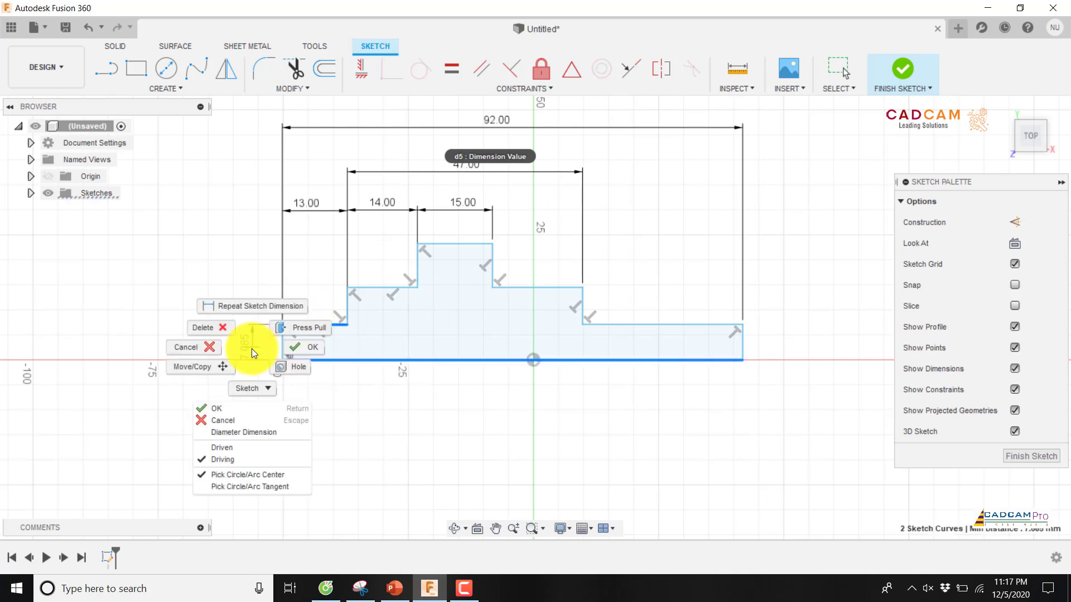
{"action": "left_click", "coordinate": [256, 433]}
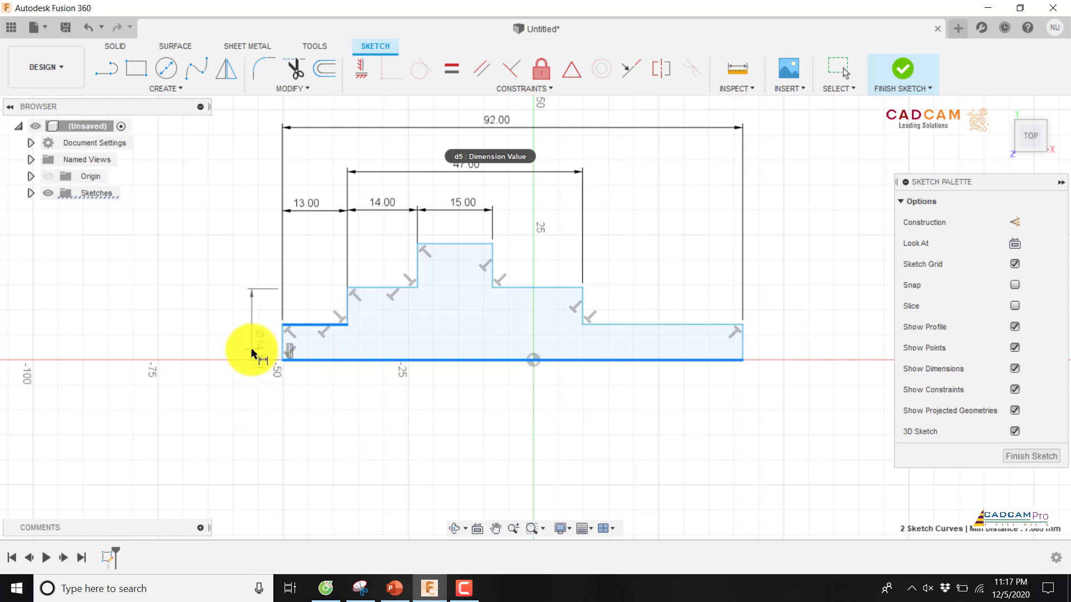
{"action": "key", "text": "Escape"}
{"action": "key", "text": "Escape"}
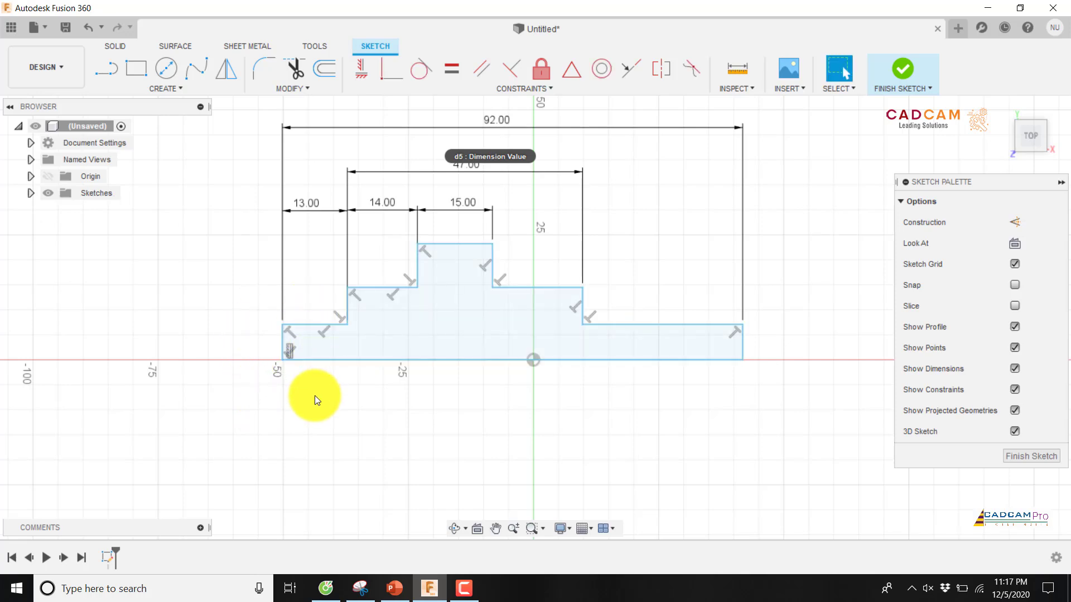
{"action": "key", "text": "d"}
{"action": "left_click", "coordinate": [328, 359]}
{"action": "left_click", "coordinate": [316, 325]}
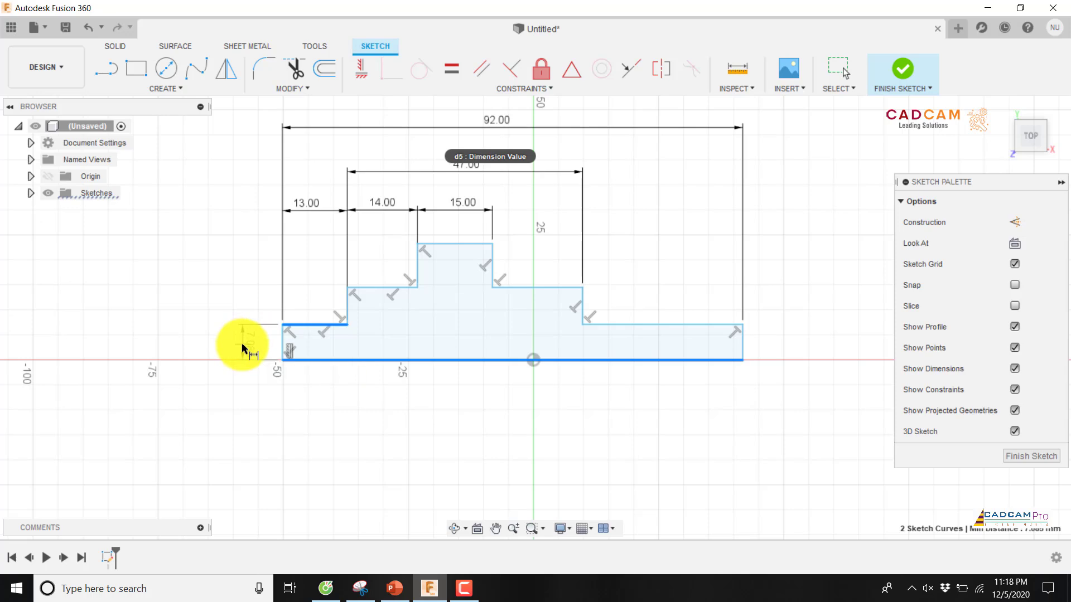
{"action": "right_click", "coordinate": [250, 390]}
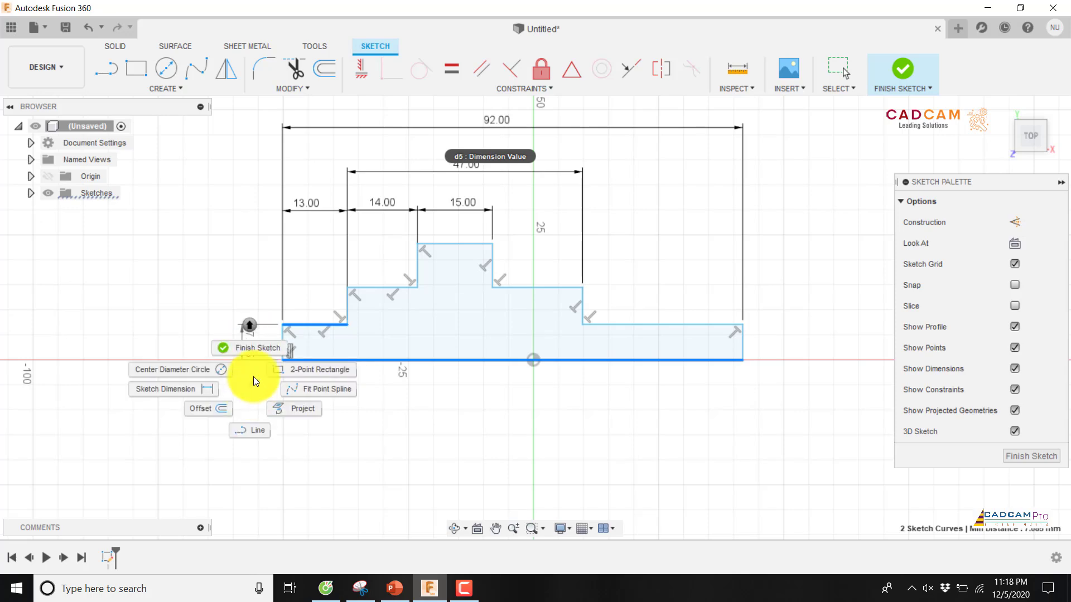
{"action": "left_click", "coordinate": [259, 302]}
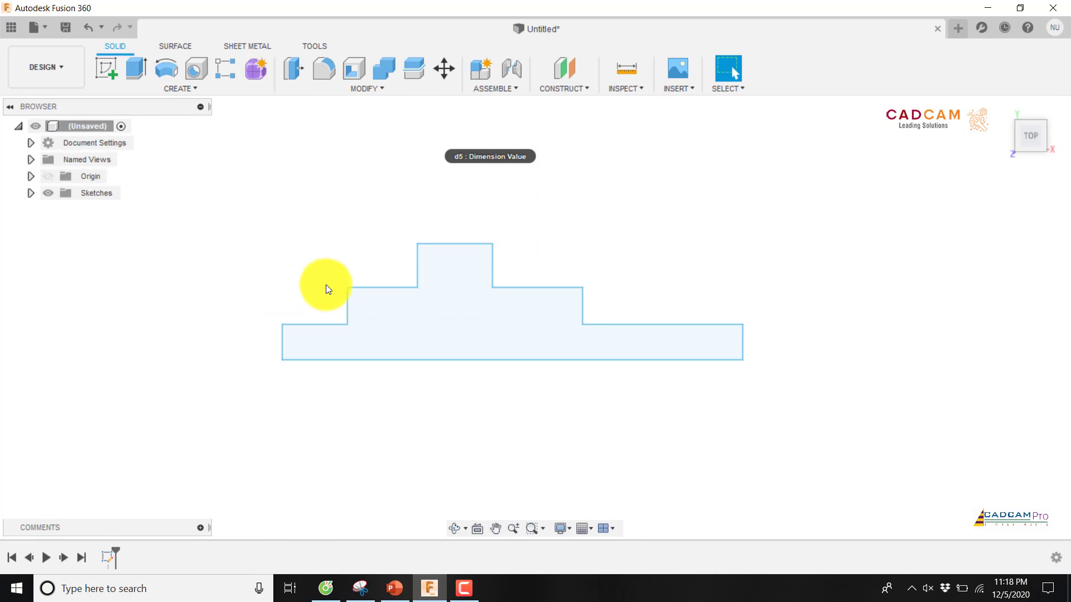
Step: Reopen the stepped profile's sketch for editing
{"action": "left_click", "coordinate": [31, 194]}
{"action": "right_click", "coordinate": [91, 210]}
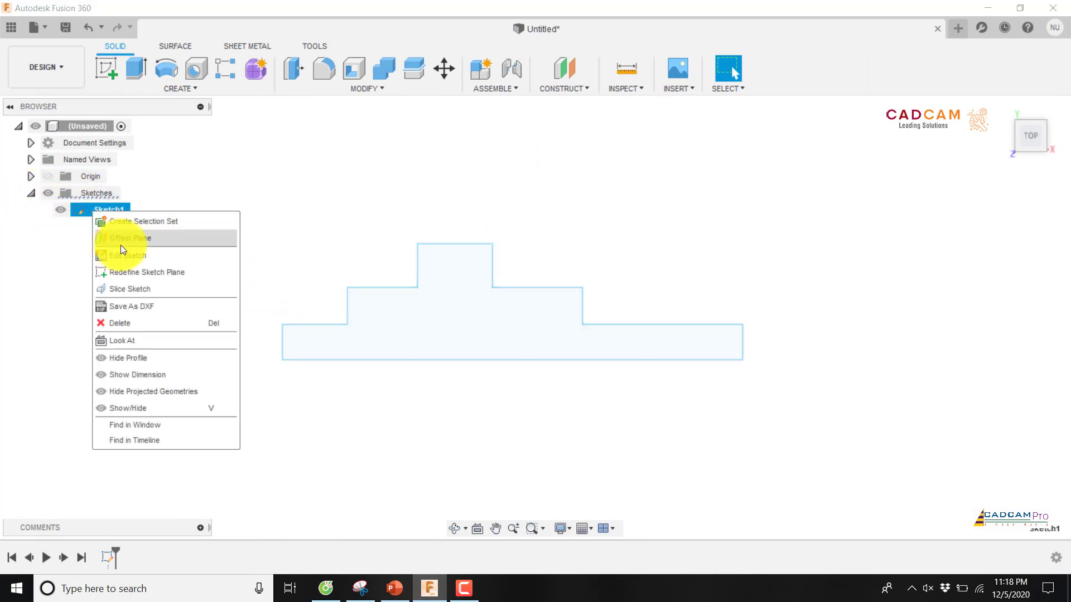
{"action": "left_click", "coordinate": [127, 256]}
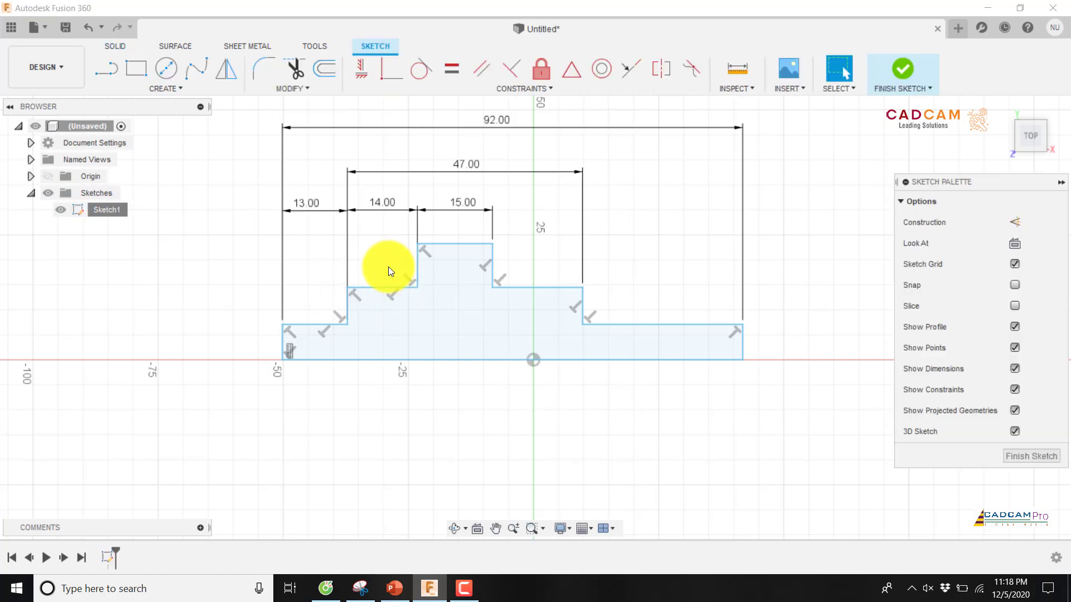
Step: Add a 15 mm diameter dimension between the profile's bottom edge and the lowest left step's horizontal edge
{"action": "key", "text": "d"}
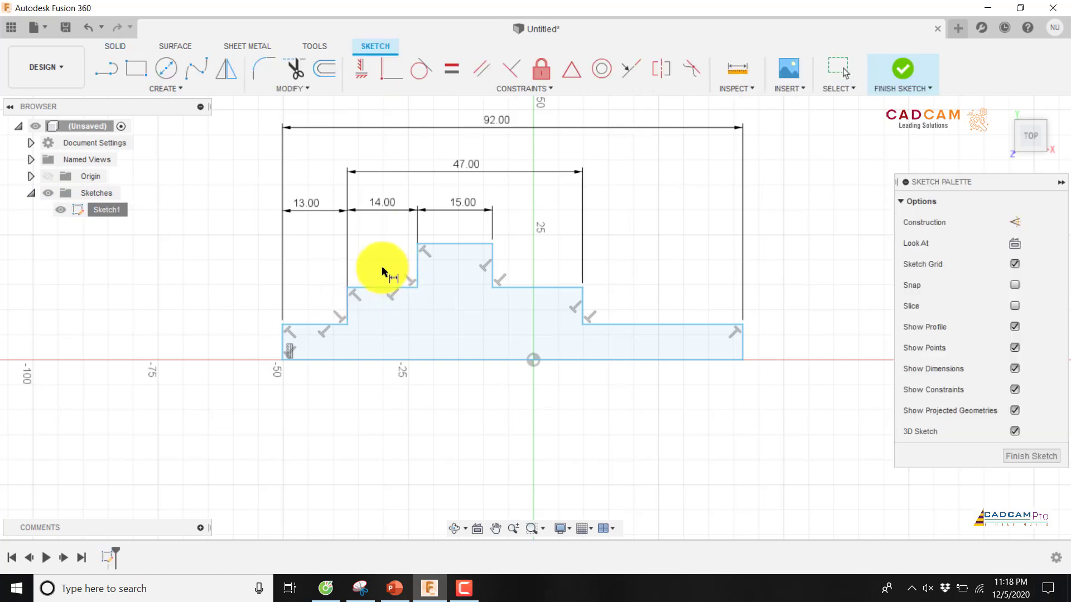
{"action": "left_click", "coordinate": [371, 360]}
{"action": "left_click", "coordinate": [315, 326]}
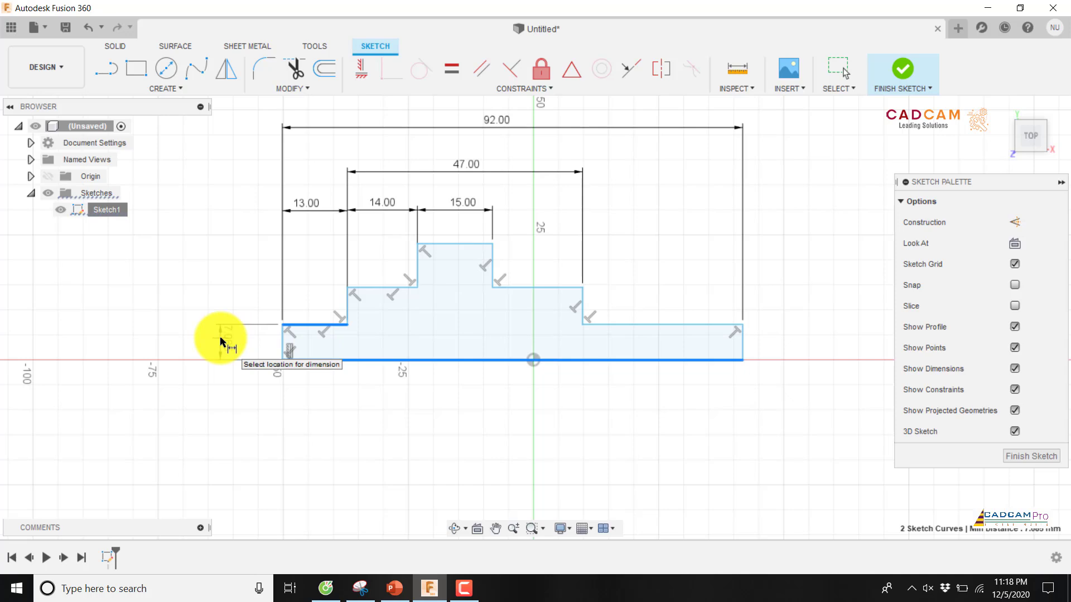
{"action": "right_click", "coordinate": [221, 341]}
{"action": "left_click", "coordinate": [223, 417]}
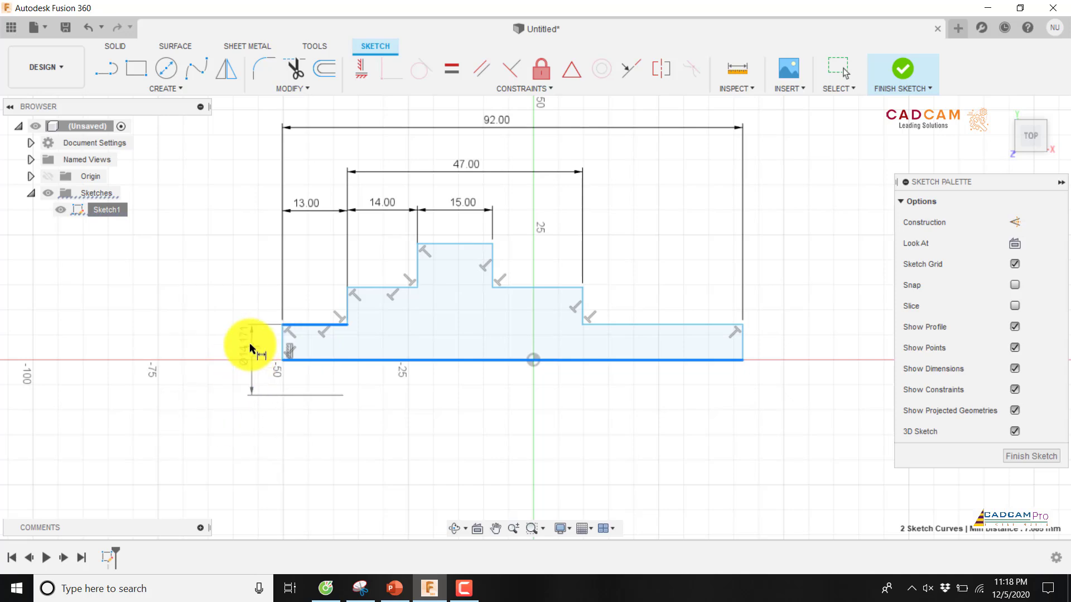
{"action": "left_click", "coordinate": [238, 357]}
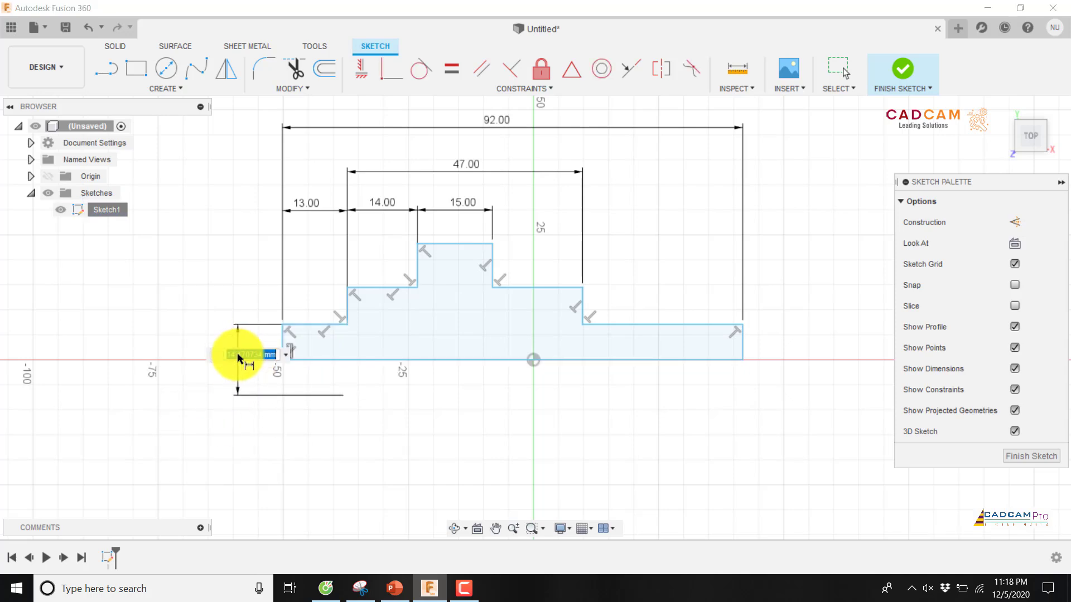
{"action": "key", "text": "Return"}
Step: Add a 23 mm diameter dimension between the profile's bottom edge and the left middle tier's horizontal edge
{"action": "left_click", "coordinate": [382, 362]}
{"action": "left_click", "coordinate": [371, 288]}
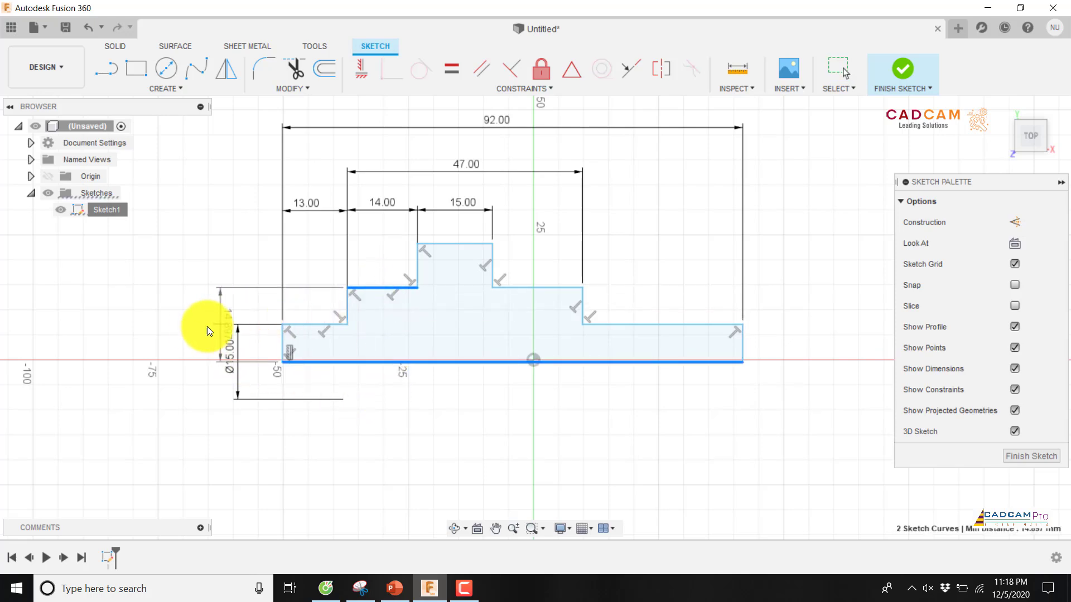
{"action": "right_click", "coordinate": [189, 330]}
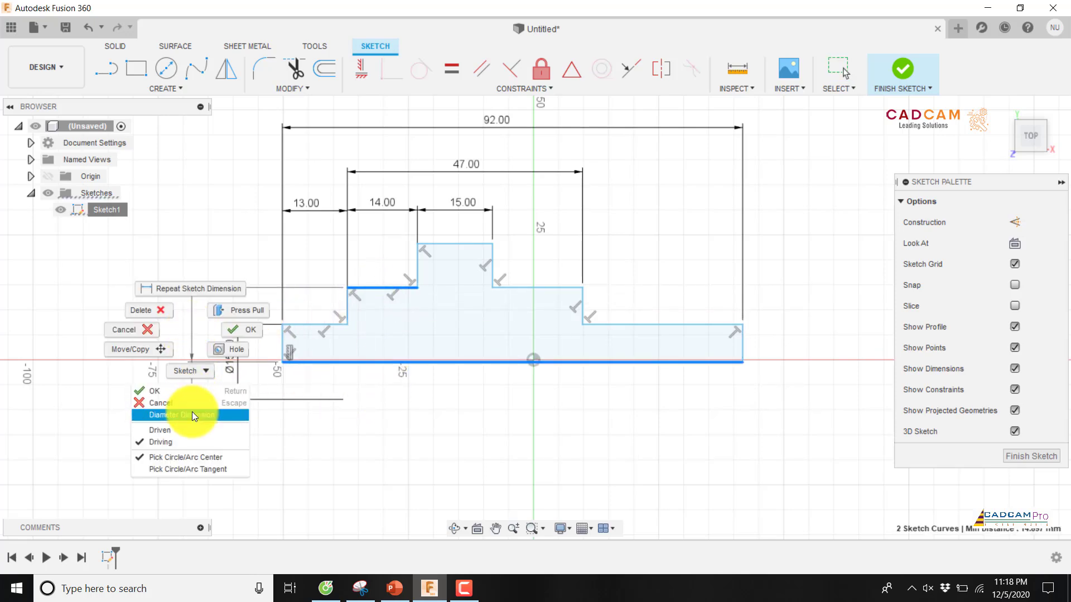
{"action": "left_click", "coordinate": [192, 412]}
{"action": "left_click", "coordinate": [200, 353]}
{"action": "type", "text": "23"}
{"action": "key", "text": "Return"}
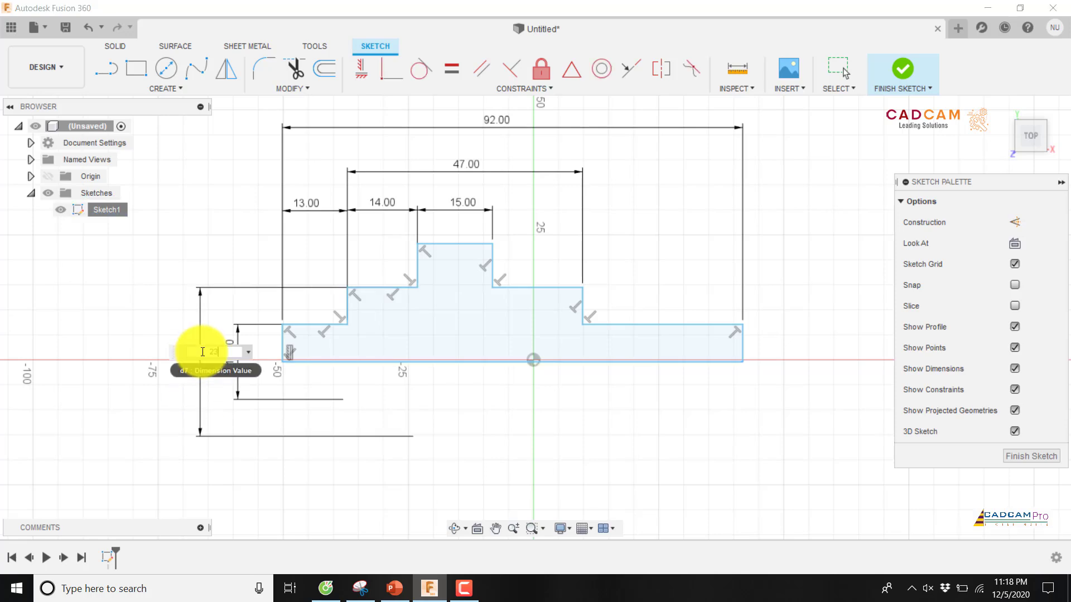
Step: Add a 40 mm diameter dimension between the profile's bottom edge and its topmost horizontal edge
{"action": "left_click", "coordinate": [474, 362]}
{"action": "left_click", "coordinate": [464, 247]}
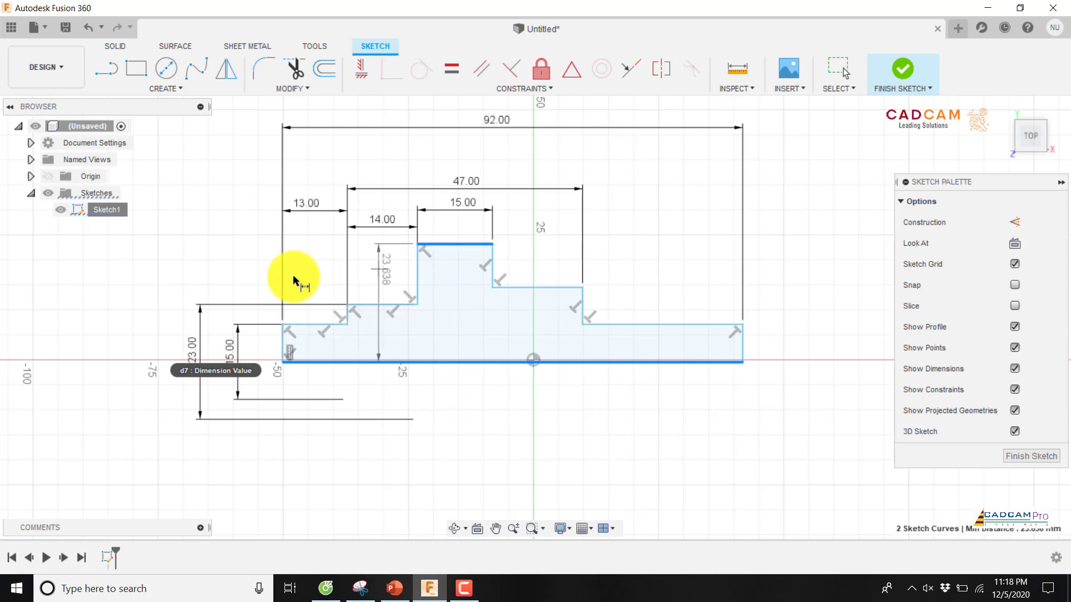
{"action": "right_click", "coordinate": [144, 331]}
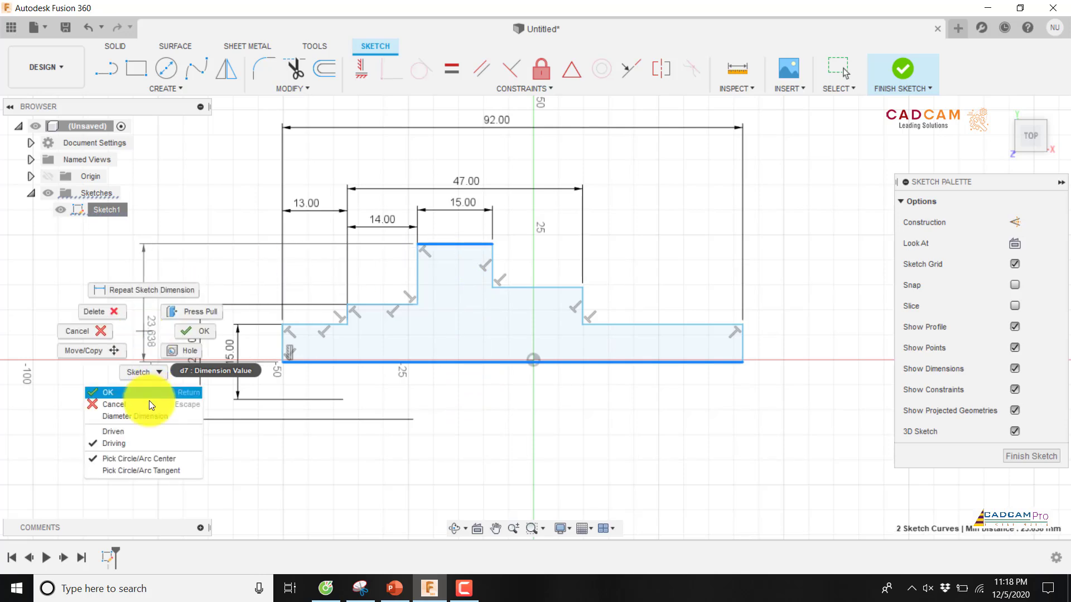
{"action": "left_click", "coordinate": [149, 414]}
{"action": "left_click", "coordinate": [159, 341]}
{"action": "type", "text": "40"}
{"action": "key", "text": "Return"}
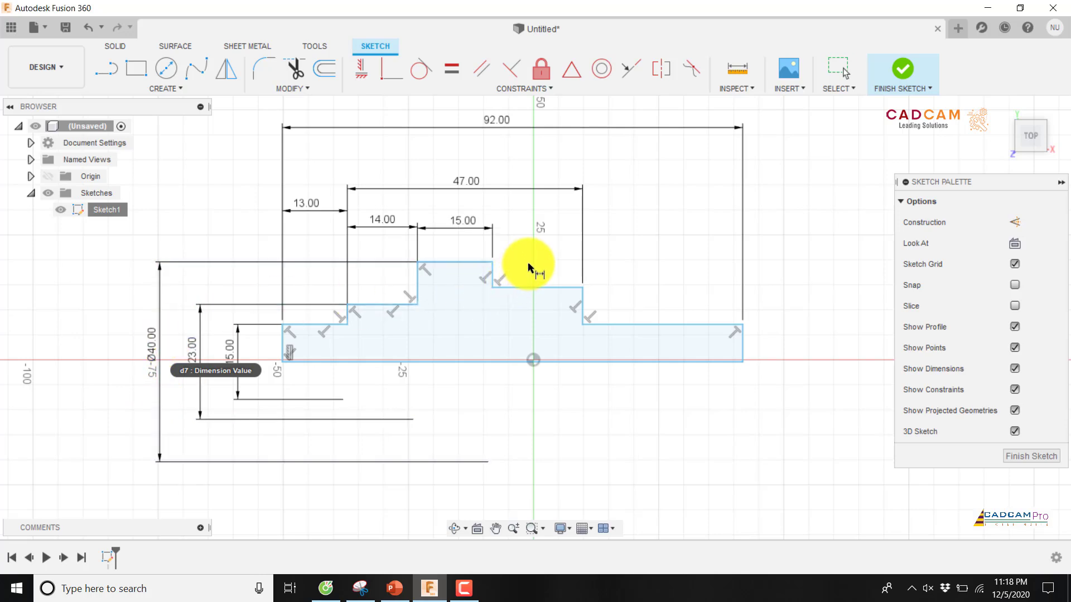
Step: Horizontally align the right middle-tier and lowest-tier corners with their matching left corners using the Horizontal/Vertical constraint
{"action": "left_click", "coordinate": [361, 68]}
{"action": "left_click", "coordinate": [582, 287]}
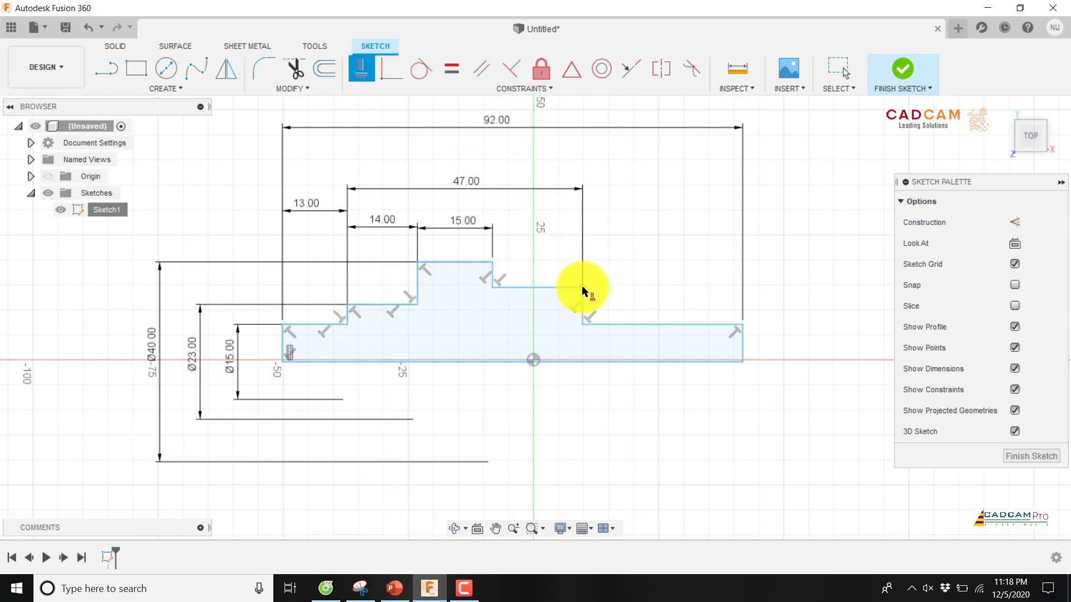
{"action": "left_click", "coordinate": [417, 305]}
{"action": "left_click", "coordinate": [742, 324]}
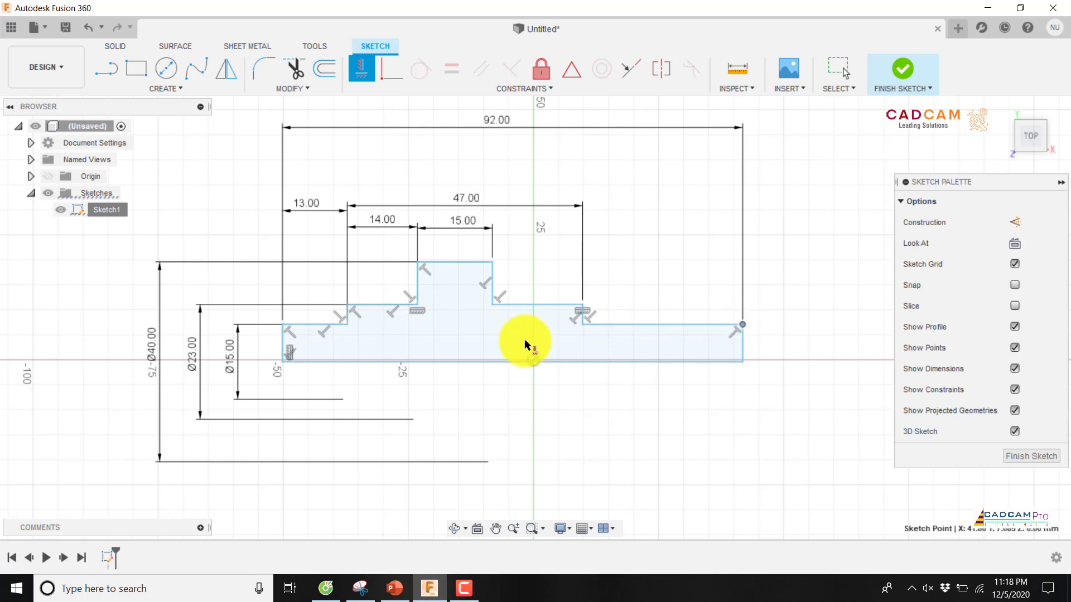
{"action": "left_click", "coordinate": [351, 325]}
{"action": "key", "text": "Escape"}
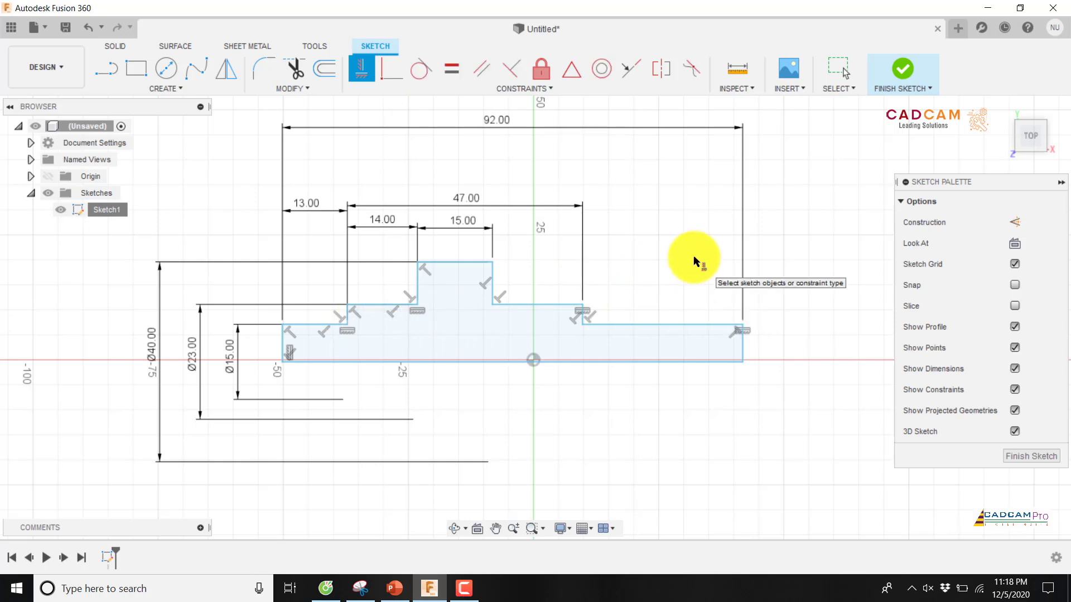
Step: Shift the profile slightly by its right vertical edge to test its remaining freedom of movement
{"action": "scroll", "coordinate": [621, 261], "scroll_direction": "down", "scroll_amount": 2}
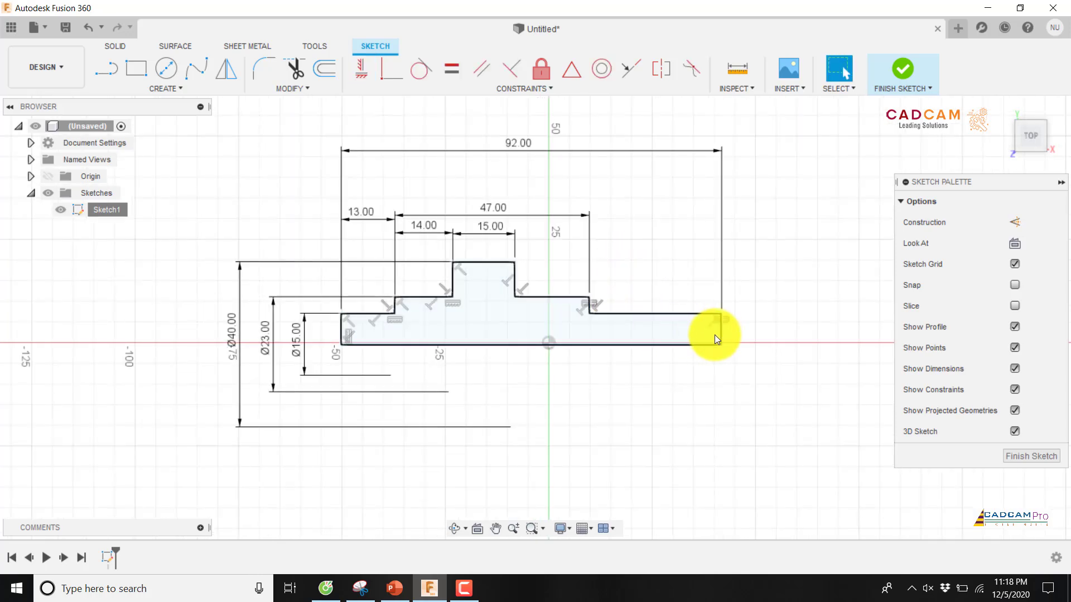
{"action": "mouse_move", "coordinate": [720, 334]}
{"action": "left_mouse_down"}
{"action": "mouse_move", "coordinate": [790, 338]}
{"action": "mouse_move", "coordinate": [680, 339]}
{"action": "mouse_move", "coordinate": [765, 339]}
{"action": "mouse_move", "coordinate": [711, 338]}
{"action": "left_mouse_up"}
{"action": "scroll", "coordinate": [586, 349], "scroll_direction": "up", "scroll_amount": 2}
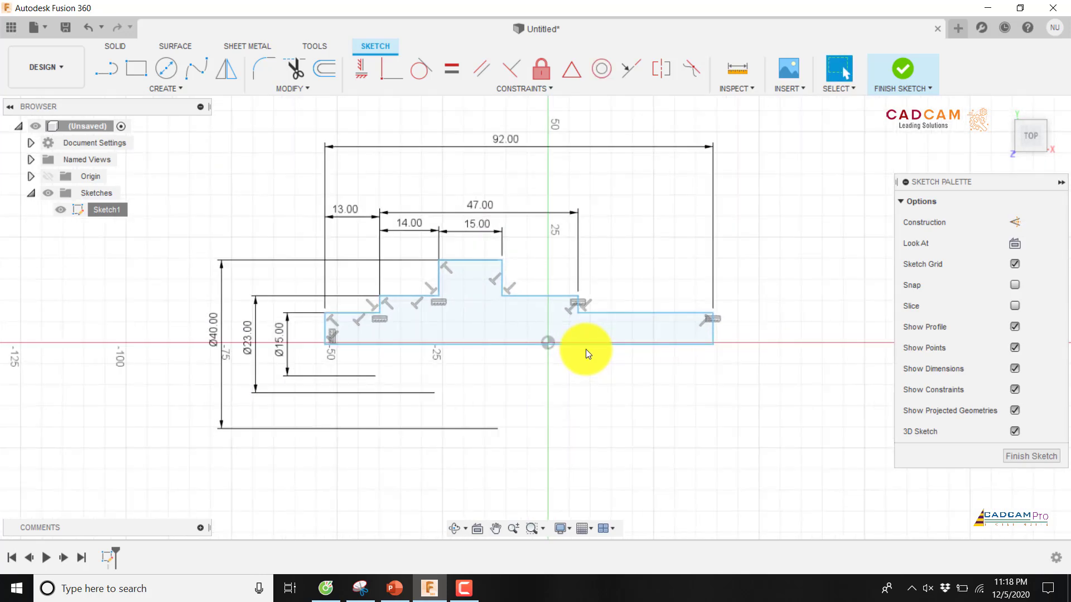
Step: Make the profile's lower-left corner coincident with the sketch origin
{"action": "left_click", "coordinate": [303, 344]}
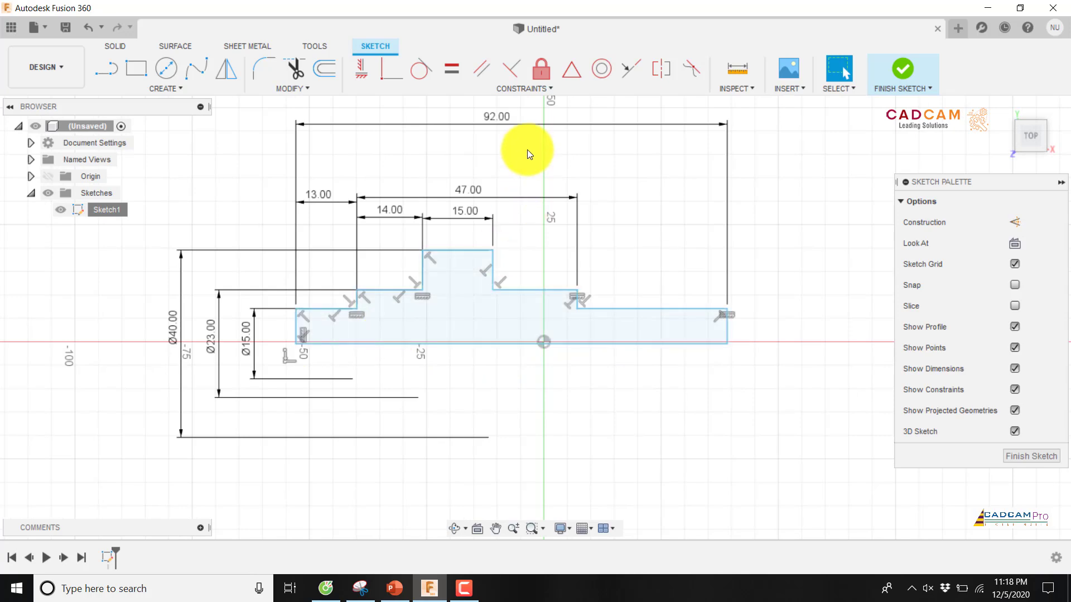
{"action": "left_click", "coordinate": [392, 68]}
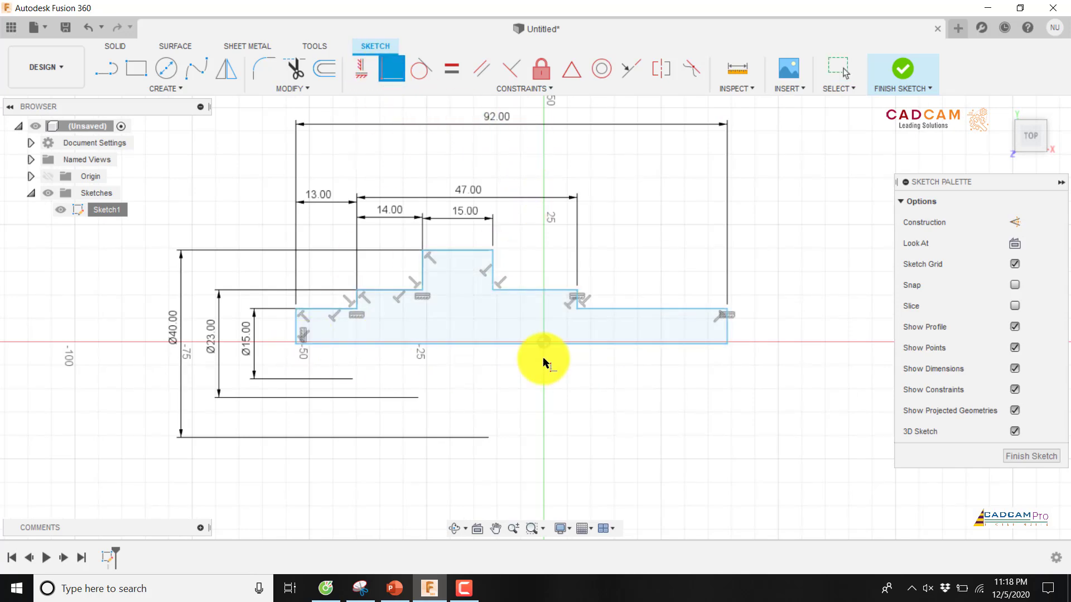
{"action": "left_click", "coordinate": [549, 345]}
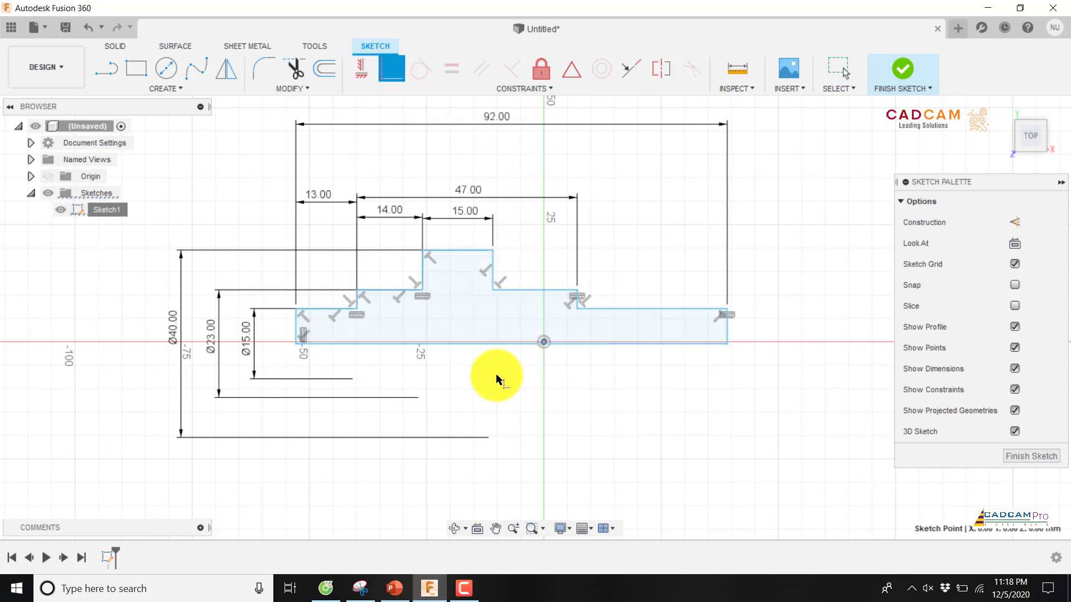
{"action": "left_click", "coordinate": [296, 344]}
{"action": "scroll", "coordinate": [345, 329], "scroll_direction": "down", "scroll_amount": 5}
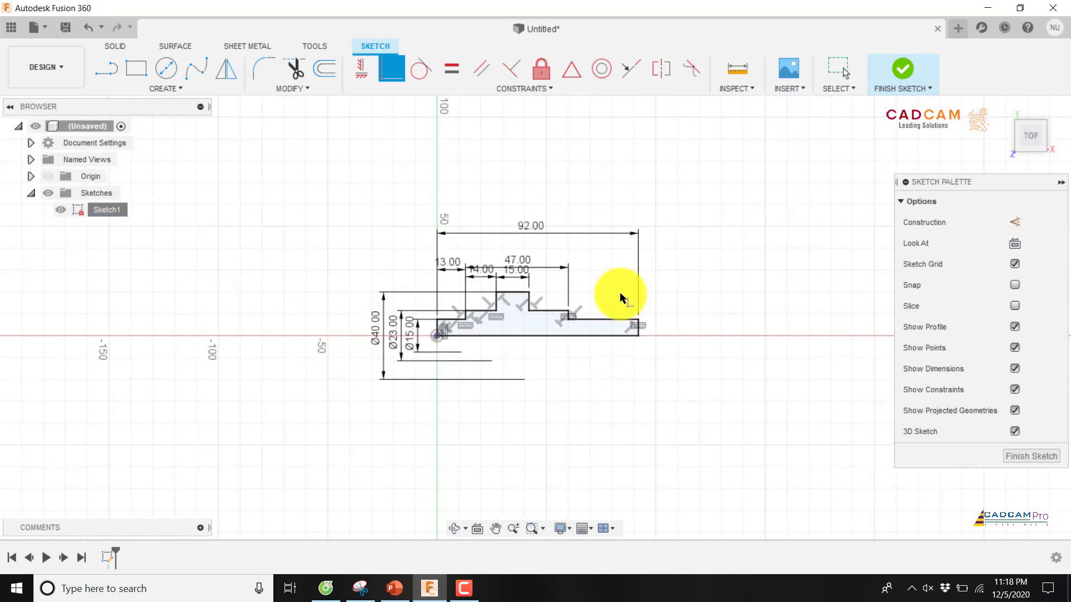
{"action": "scroll", "coordinate": [613, 296], "scroll_direction": "up", "scroll_amount": 3}
{"action": "scroll", "coordinate": [580, 275], "scroll_direction": "up", "scroll_amount": 2}
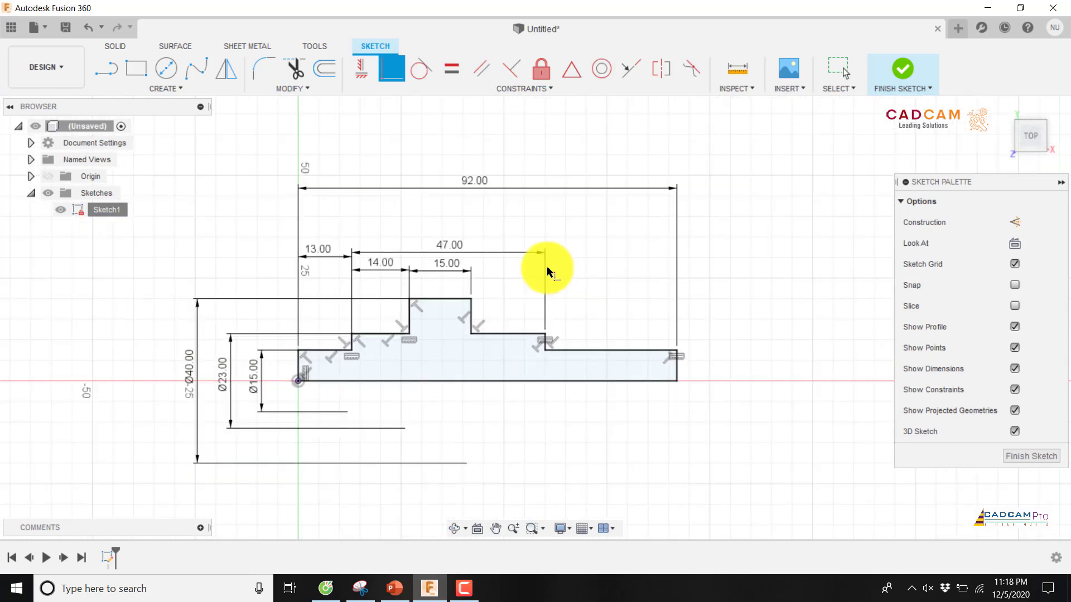
{"action": "key", "text": "Escape"}
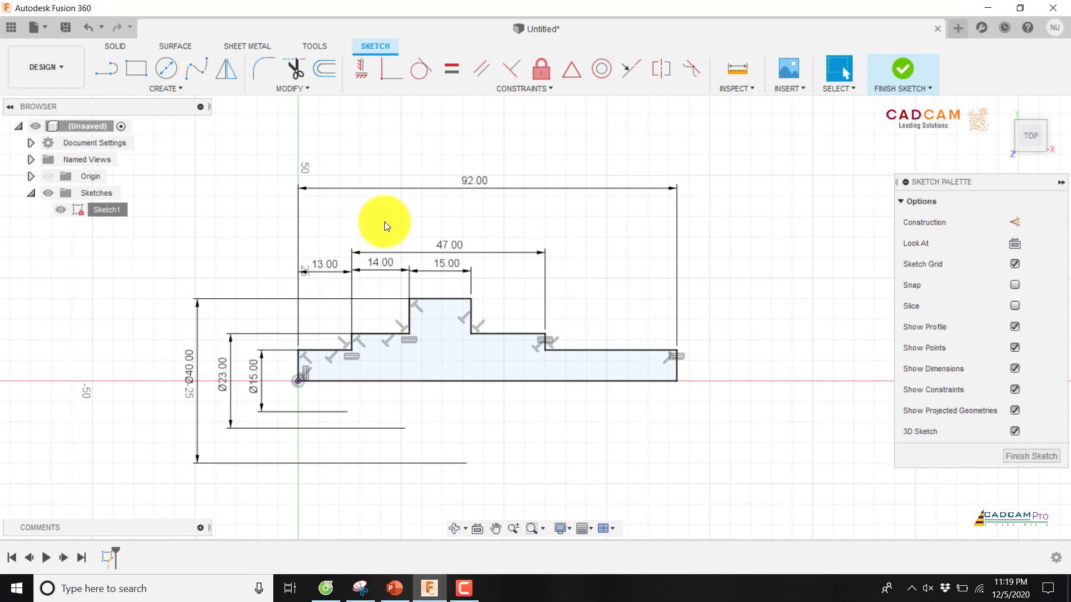
Step: Finish the sketch and revolve the profile 360 degrees about its bottom edge as a new body
{"action": "left_click", "coordinate": [1008, 458]}
{"action": "left_click", "coordinate": [170, 81]}
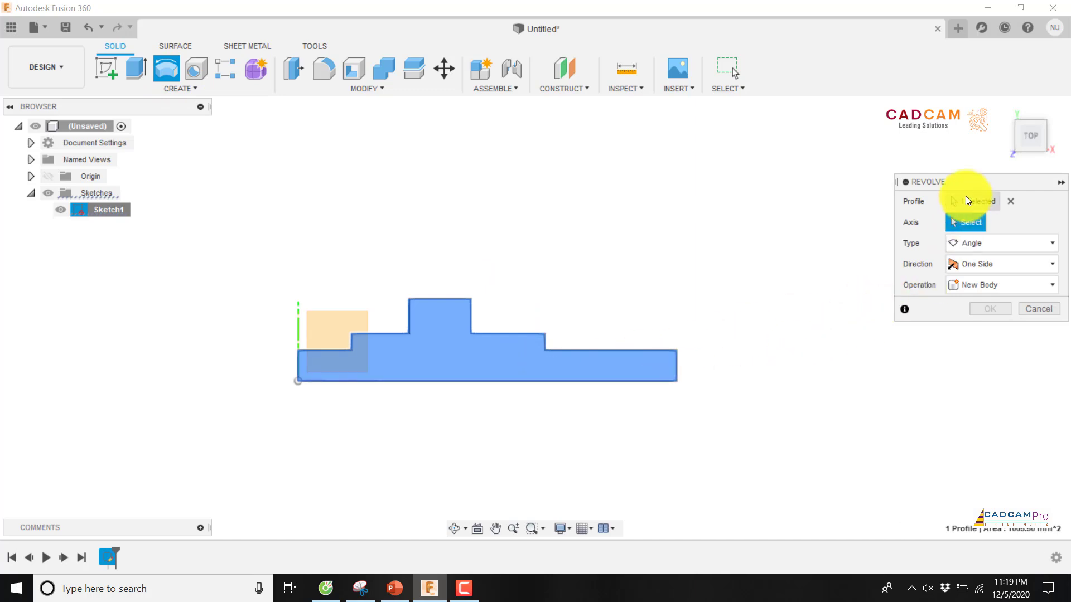
{"action": "left_click_drag", "start_coordinate": [967, 181], "coordinate": [909, 178]}
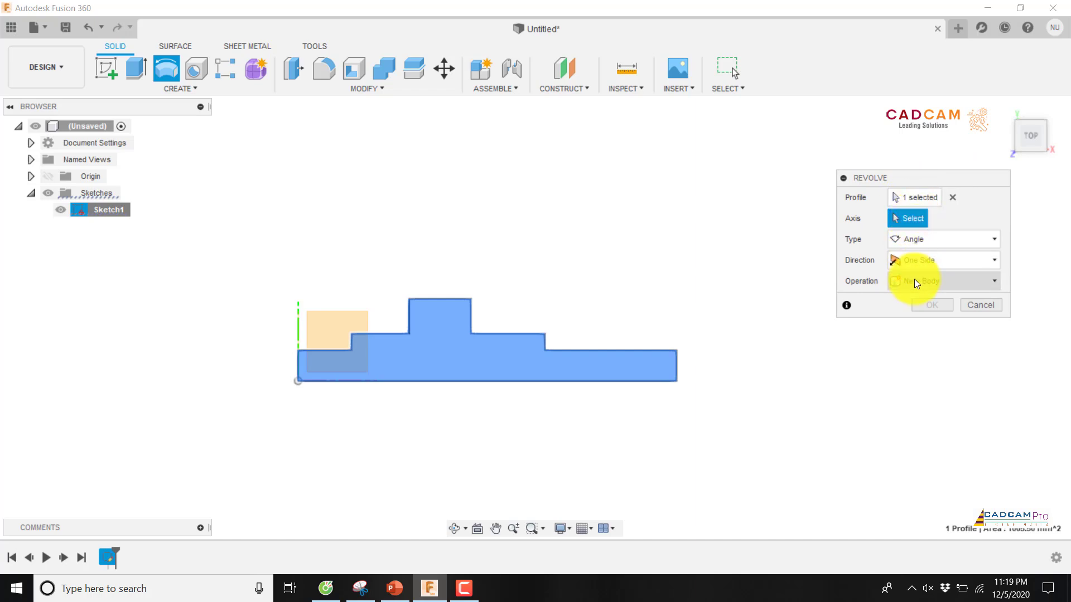
{"action": "left_click", "coordinate": [655, 381]}
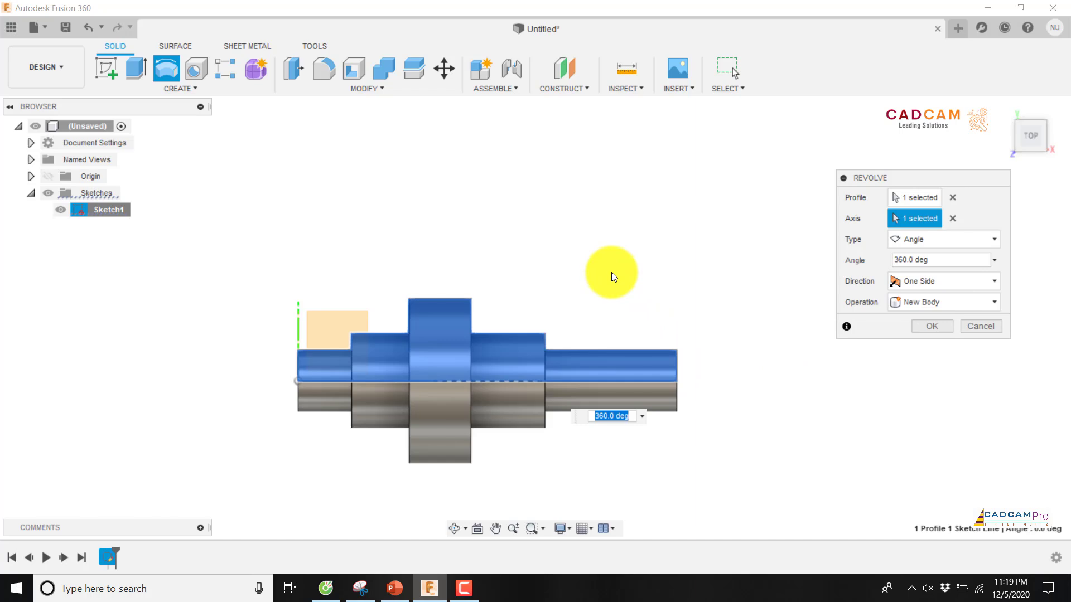
{"action": "left_click", "coordinate": [943, 325]}
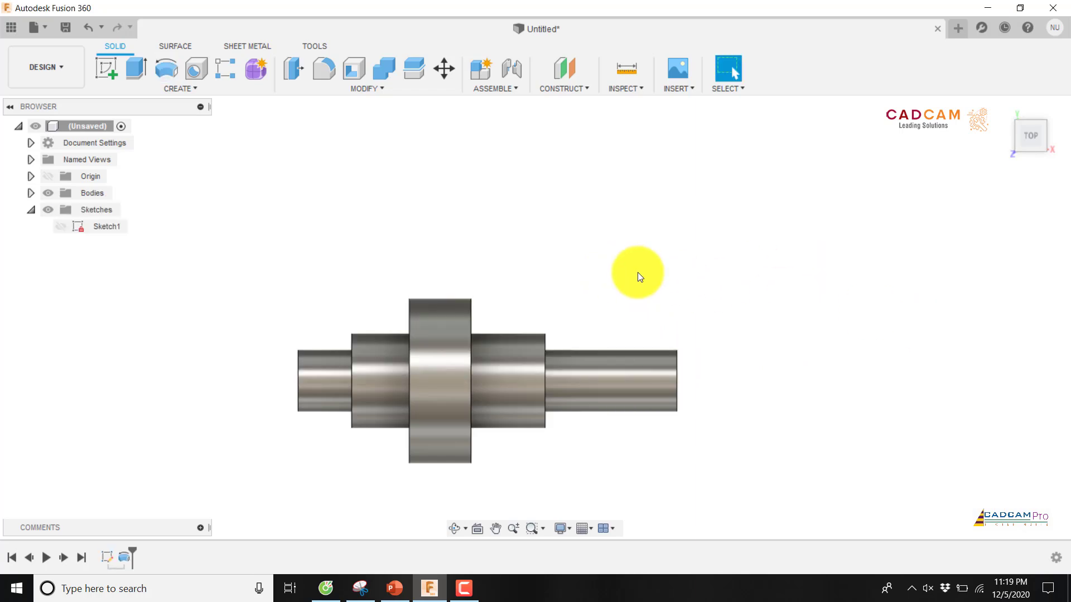
Step: Switch to PowerPoint to examine the shaft drawing's fillet and chamfer callouts, and return to Fusion 360
{"action": "left_click", "coordinate": [394, 588]}
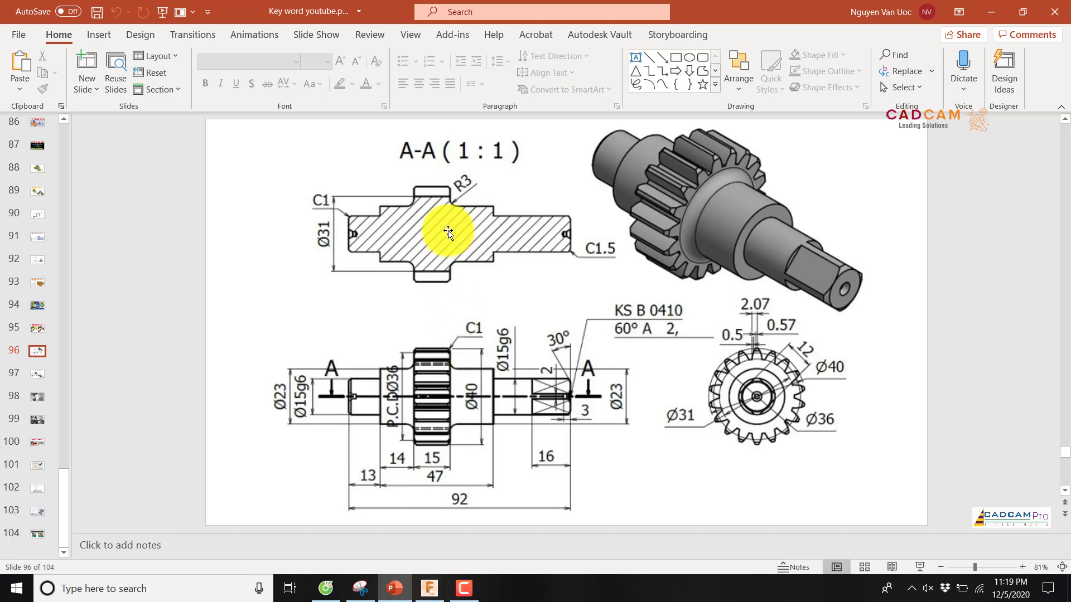
{"action": "left_click", "coordinate": [429, 588]}
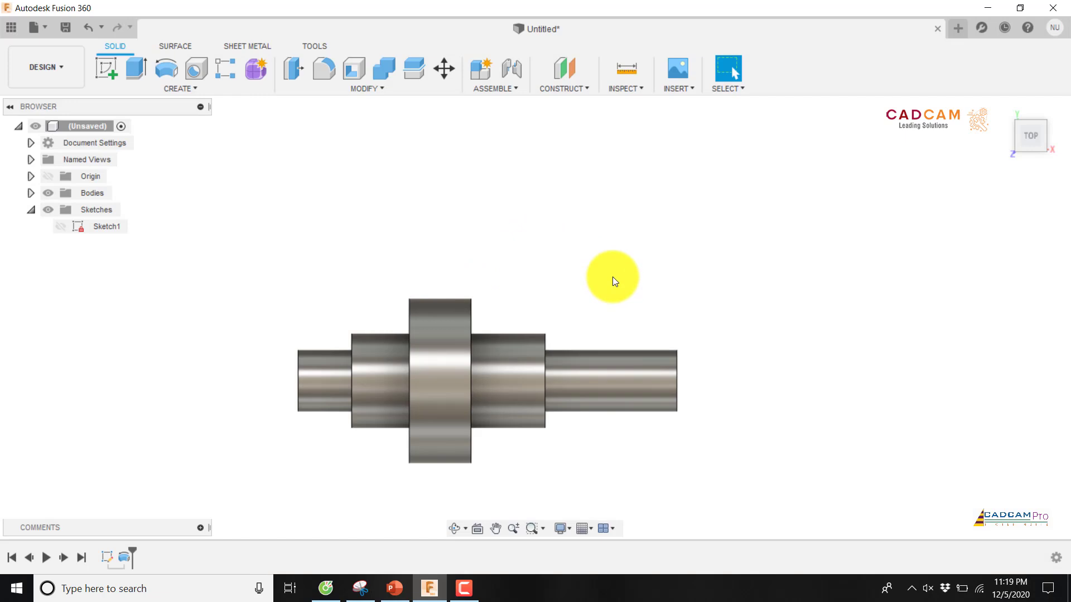
{"action": "scroll", "coordinate": [581, 289], "scroll_direction": "up", "scroll_amount": 2}
{"action": "scroll", "coordinate": [575, 283], "scroll_direction": "down", "scroll_amount": 1}
{"action": "scroll", "coordinate": [574, 287], "scroll_direction": "down", "scroll_amount": 1}
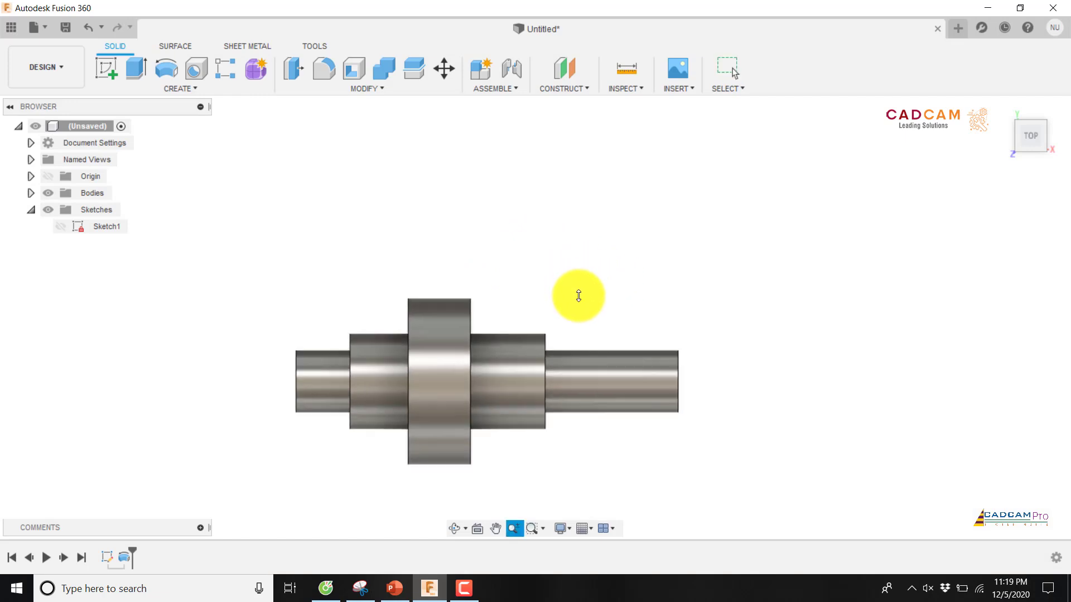
Step: Fillet the two circular edges where the largest collar meets the neighbouring tiers with a 3 mm radius
{"action": "scroll", "coordinate": [577, 298], "scroll_direction": "up", "scroll_amount": 2}
{"action": "middle_click_drag", "start_coordinate": [578, 302], "coordinate": [610, 349], "text": "shift"}
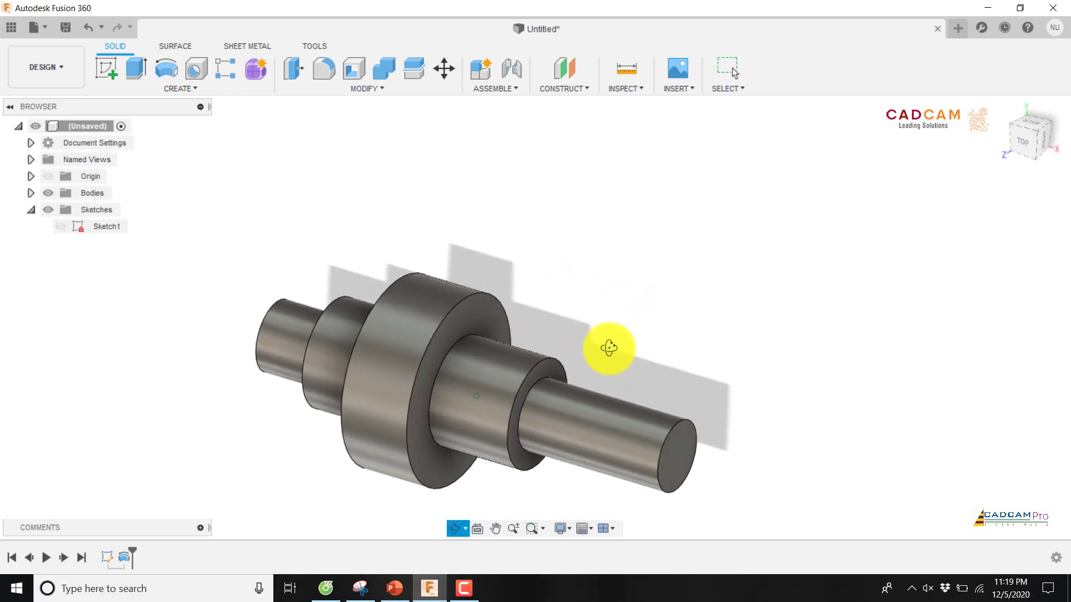
{"action": "left_click", "coordinate": [326, 73]}
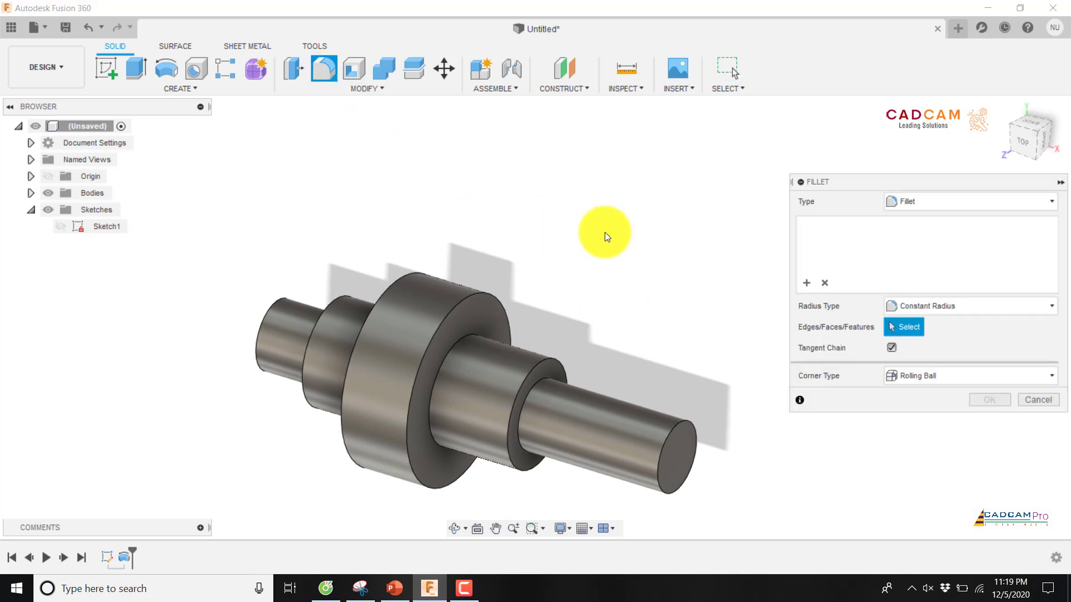
{"action": "left_click", "coordinate": [465, 340]}
{"action": "middle_click_drag", "start_coordinate": [547, 259], "coordinate": [459, 323], "text": "shift"}
{"action": "left_click", "coordinate": [413, 333]}
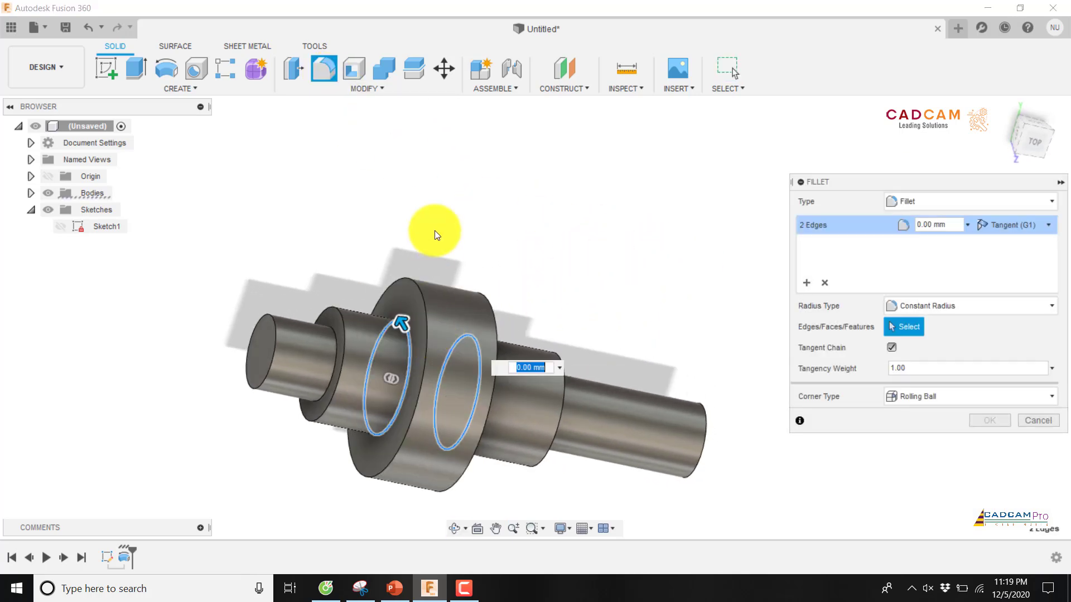
{"action": "type", "text": "3"}
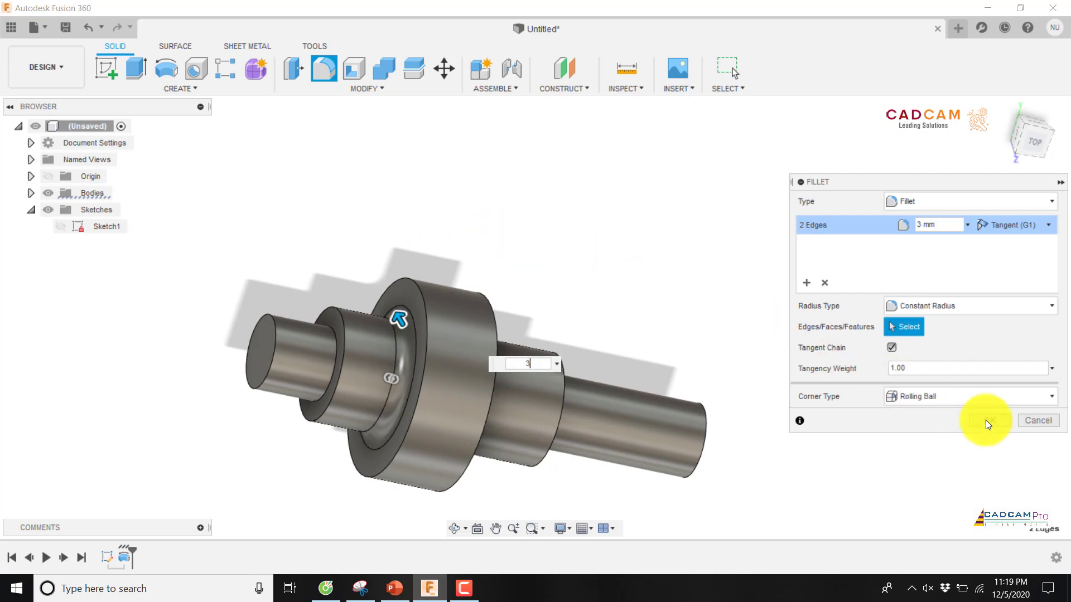
{"action": "left_click", "coordinate": [990, 421]}
Step: Chamfer both outer rims of the largest collar and the two shaft end edges with an equal distance of 1 mm
{"action": "middle_click_drag", "start_coordinate": [666, 271], "coordinate": [618, 276], "text": "shift"}
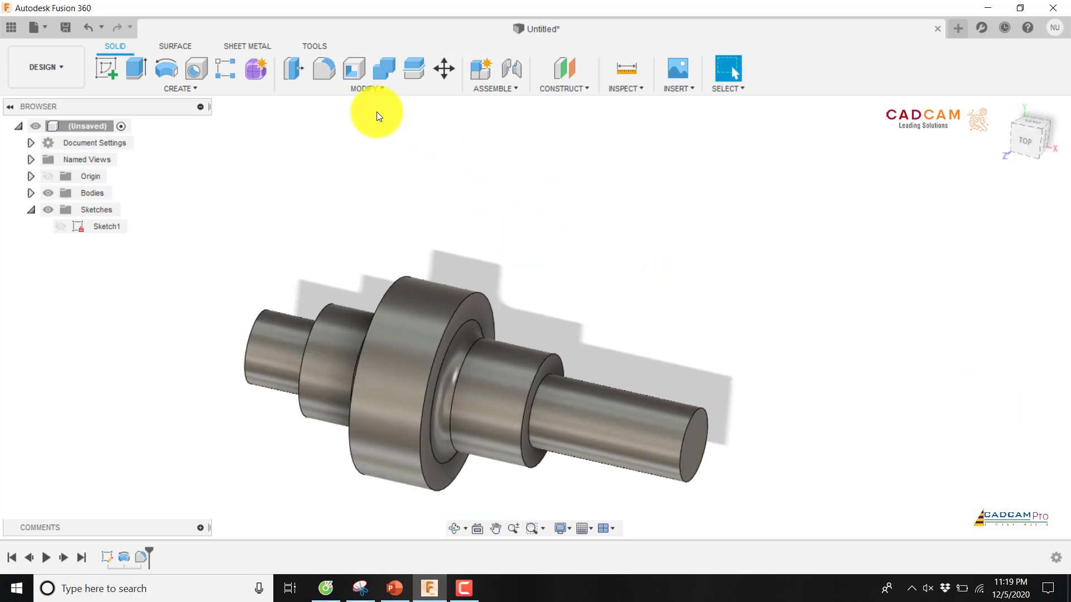
{"action": "left_click", "coordinate": [373, 92]}
{"action": "left_click", "coordinate": [327, 133]}
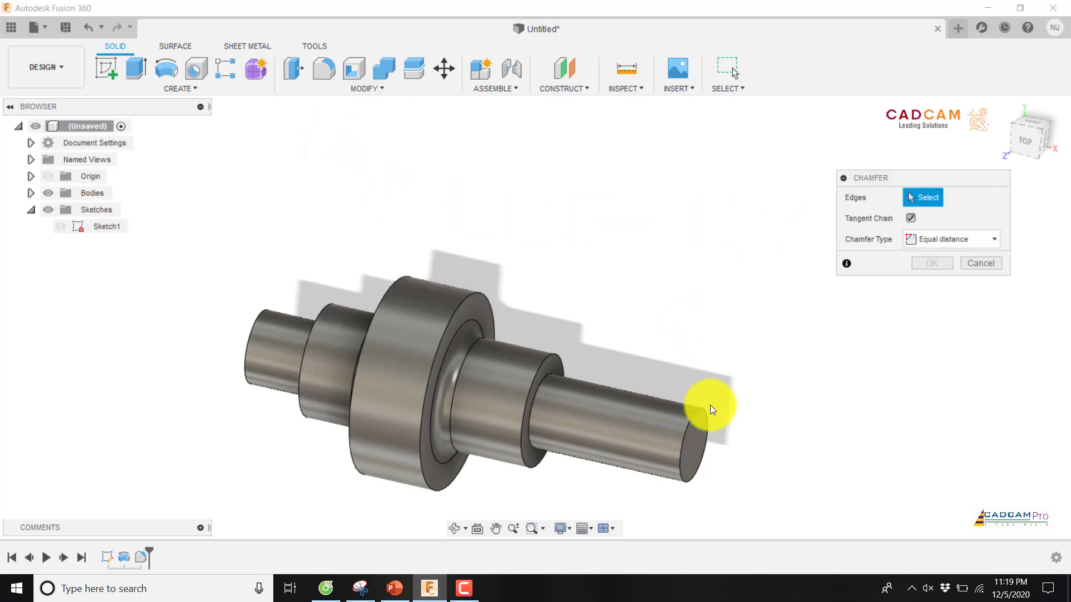
{"action": "left_click", "coordinate": [694, 413]}
{"action": "left_click", "coordinate": [420, 288]}
{"action": "left_click", "coordinate": [400, 282]}
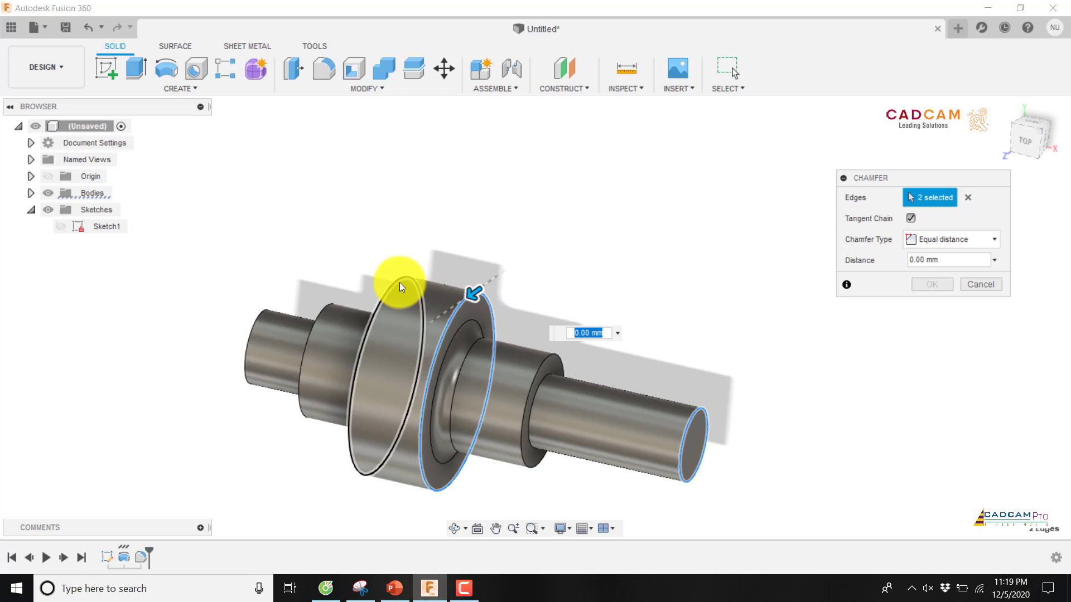
{"action": "left_click", "coordinate": [270, 310]}
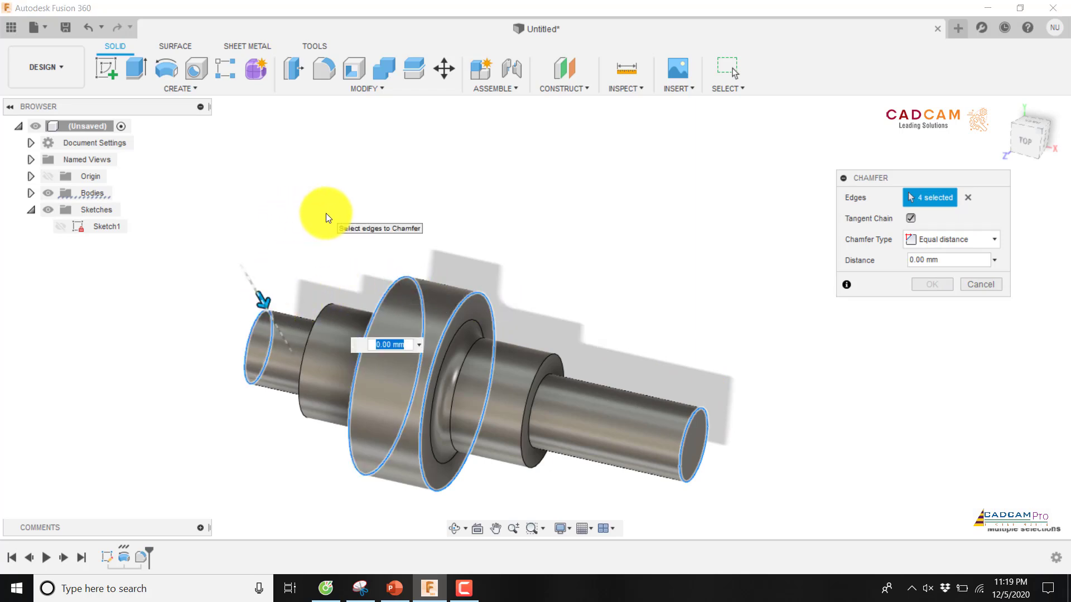
{"action": "type", "text": "1"}
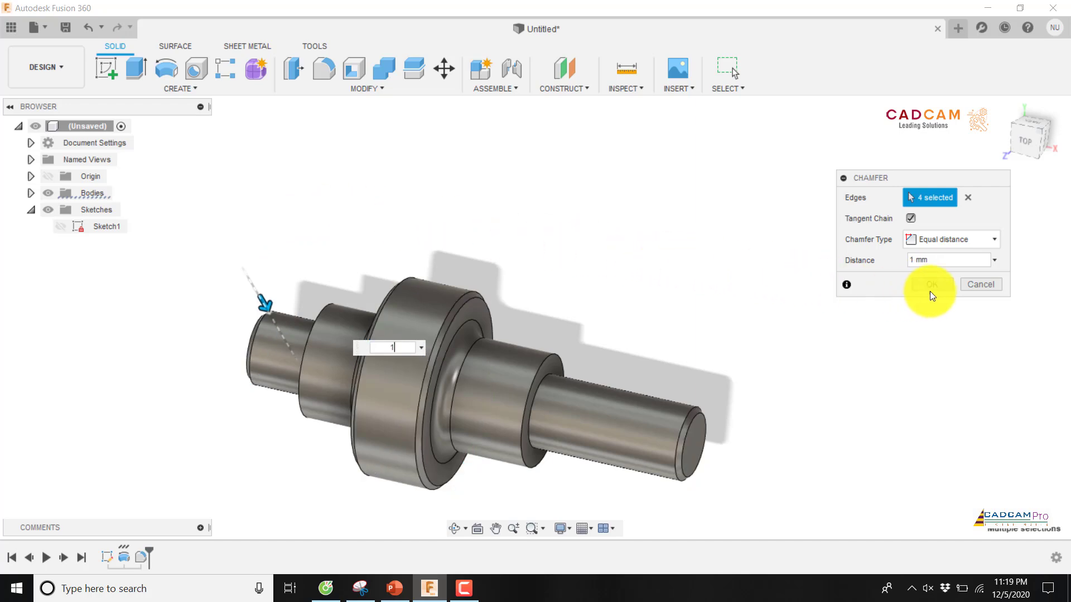
{"action": "left_click", "coordinate": [931, 288]}
Step: Check the shaft drawing's chamfer callouts in PowerPoint, and remove the long shaft end's edge from the 1 mm chamfer in Fusion 360
{"action": "mouse_move", "coordinate": [682, 266]}
{"action": "middle_mouse_down", "text": "shift"}
{"action": "mouse_move", "coordinate": [732, 261]}
{"action": "mouse_move", "coordinate": [681, 258]}
{"action": "middle_mouse_up", "text": "shift"}
{"action": "left_click", "coordinate": [395, 588]}
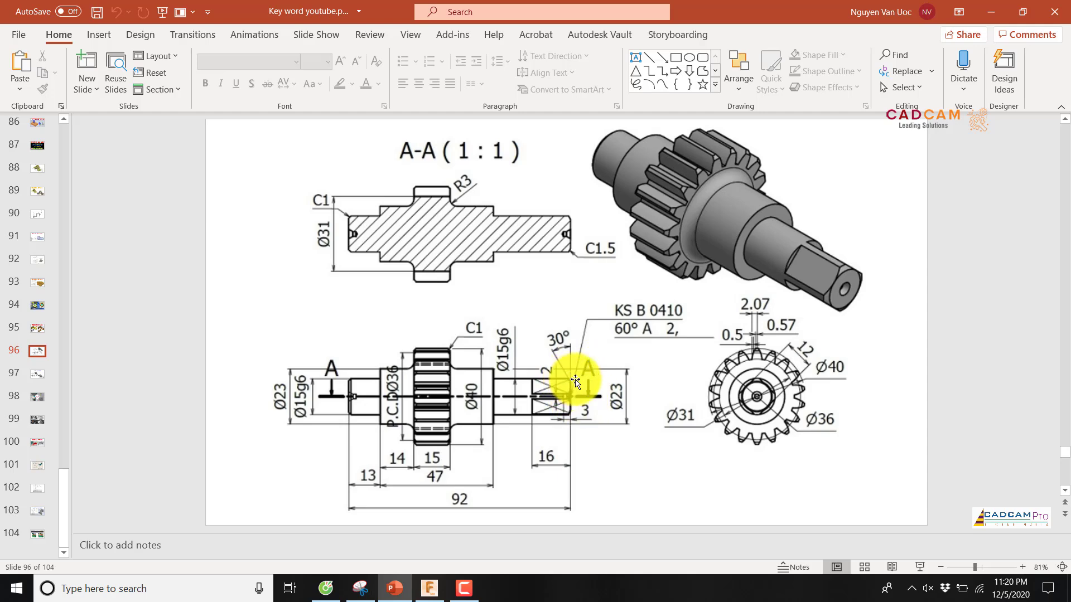
{"action": "left_click", "coordinate": [427, 586]}
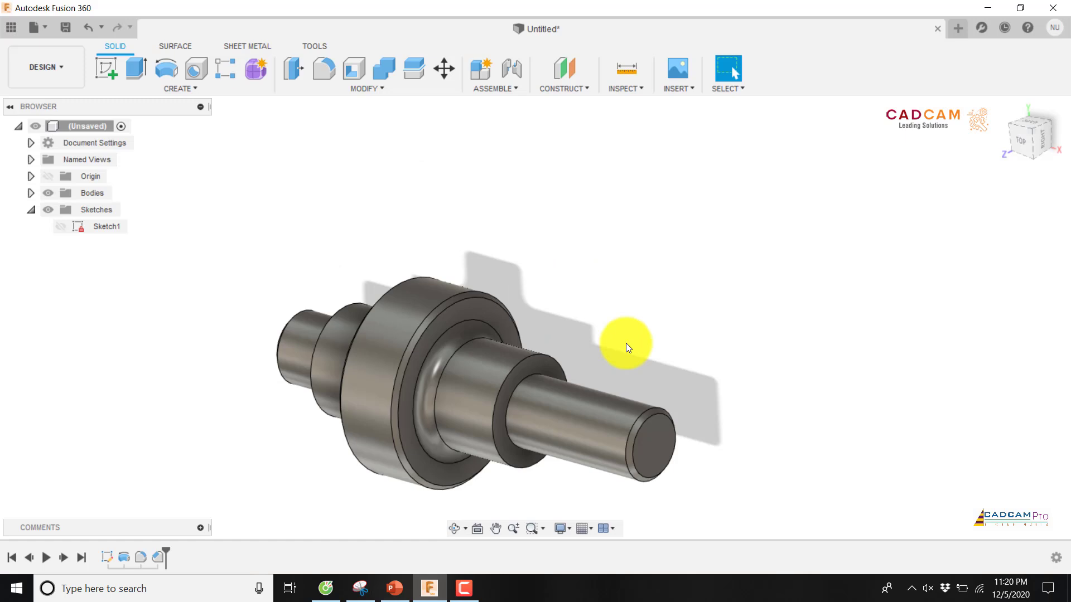
{"action": "scroll", "coordinate": [681, 416], "scroll_direction": "down", "scroll_amount": 3}
{"action": "scroll", "coordinate": [684, 414], "scroll_direction": "up", "scroll_amount": 5}
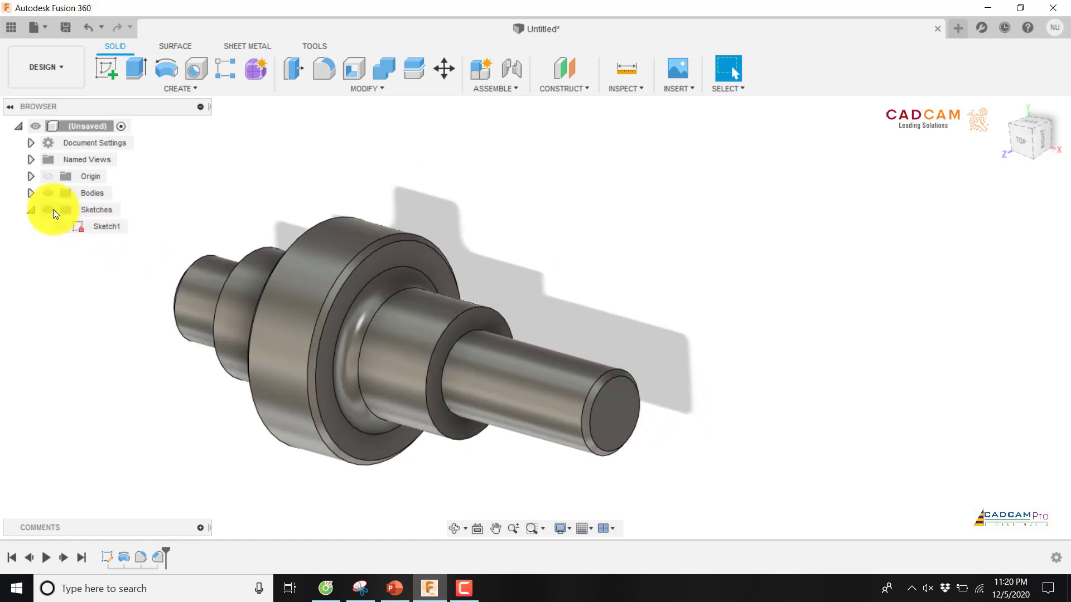
{"action": "right_click", "coordinate": [156, 556]}
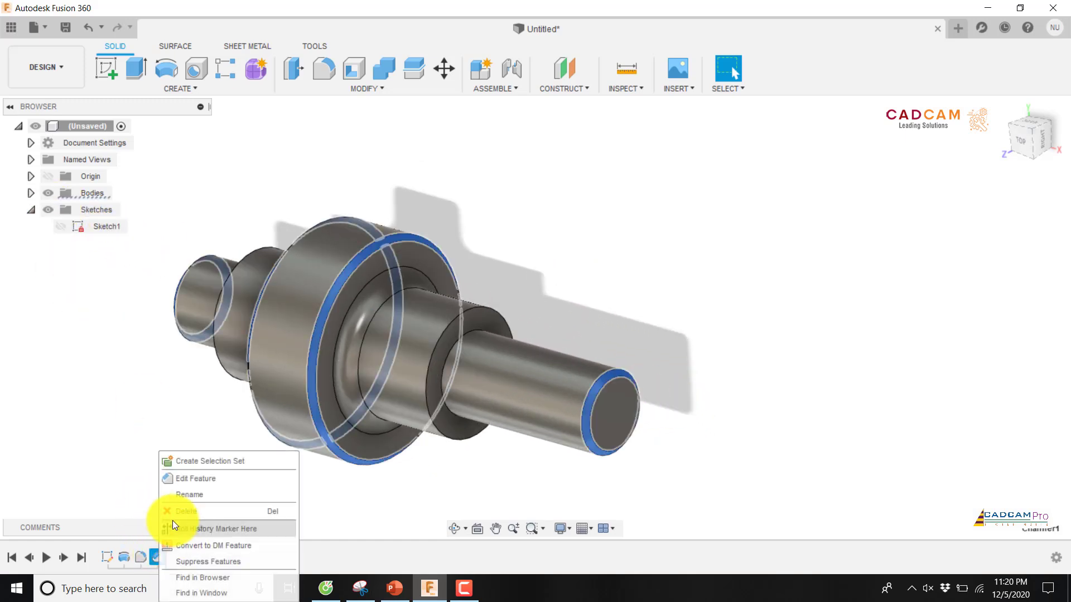
{"action": "left_click", "coordinate": [188, 478]}
{"action": "middle_click_drag", "start_coordinate": [715, 406], "coordinate": [700, 337], "text": "shift"}
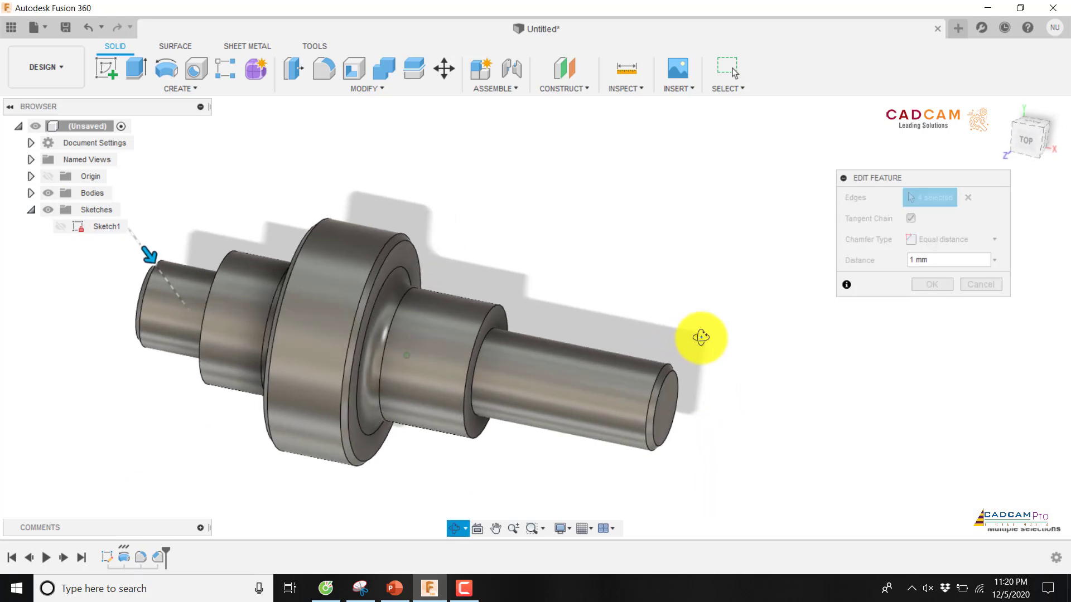
{"action": "left_click", "coordinate": [672, 372]}
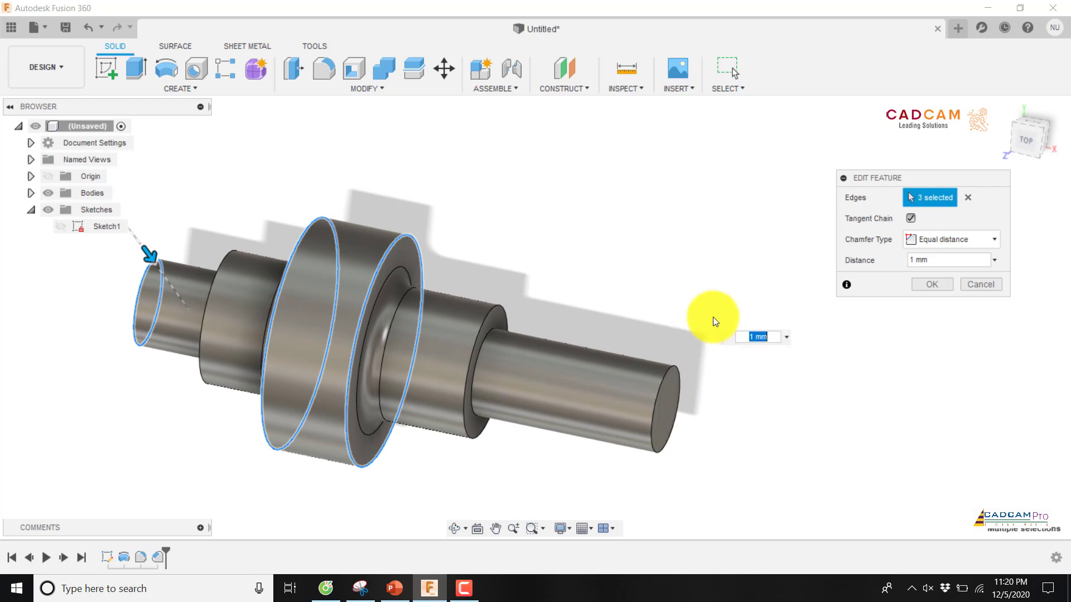
{"action": "left_click", "coordinate": [934, 284]}
Step: Recheck the drawing in PowerPoint, and in Fusion 360 set up a distance-and-angle chamfer of 1.5 mm and 30 degrees on the long shaft end's edge
{"action": "middle_click_drag", "start_coordinate": [606, 273], "coordinate": [573, 263], "text": "shift"}
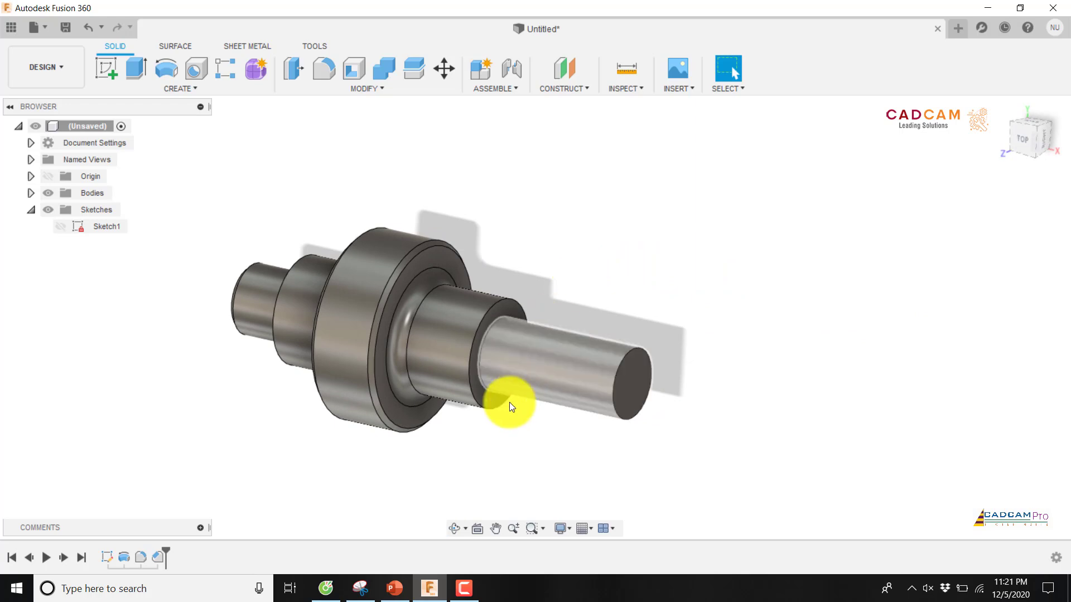
{"action": "left_click", "coordinate": [396, 595]}
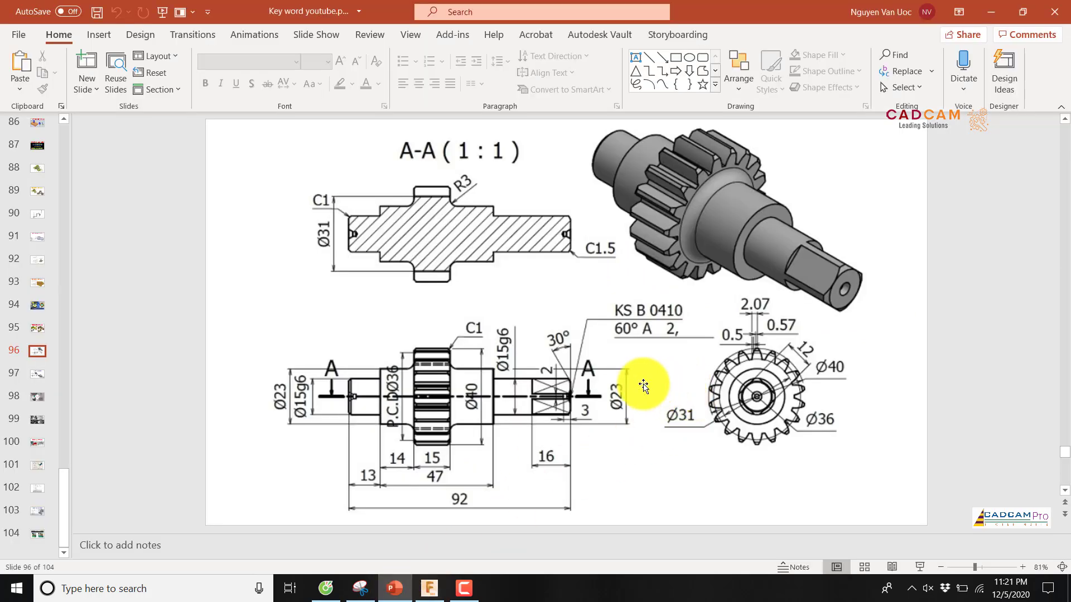
{"action": "left_click", "coordinate": [427, 588]}
{"action": "left_click", "coordinate": [329, 88]}
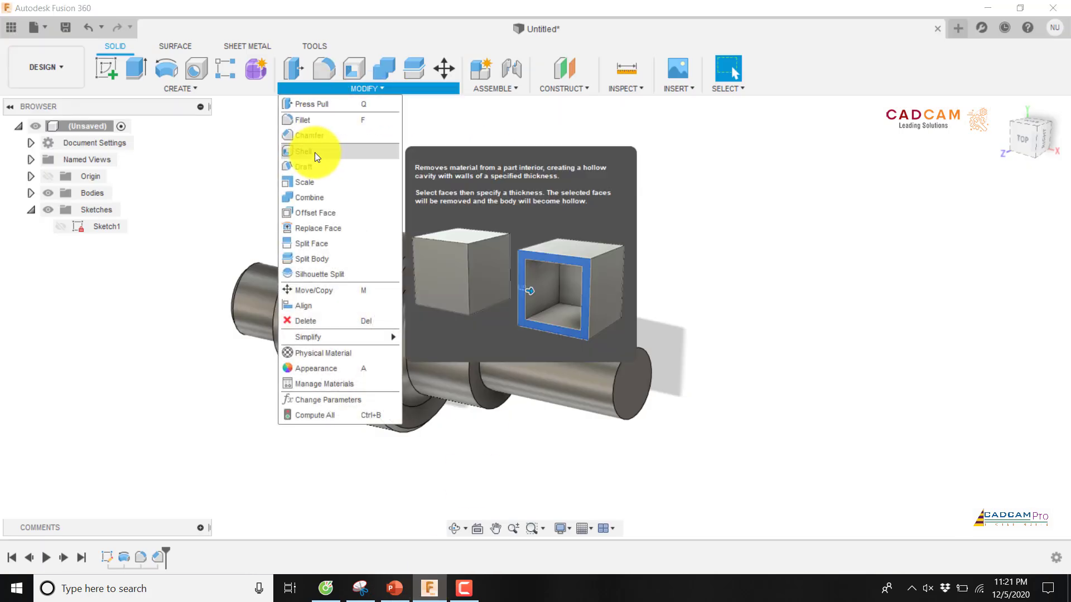
{"action": "left_click", "coordinate": [311, 135]}
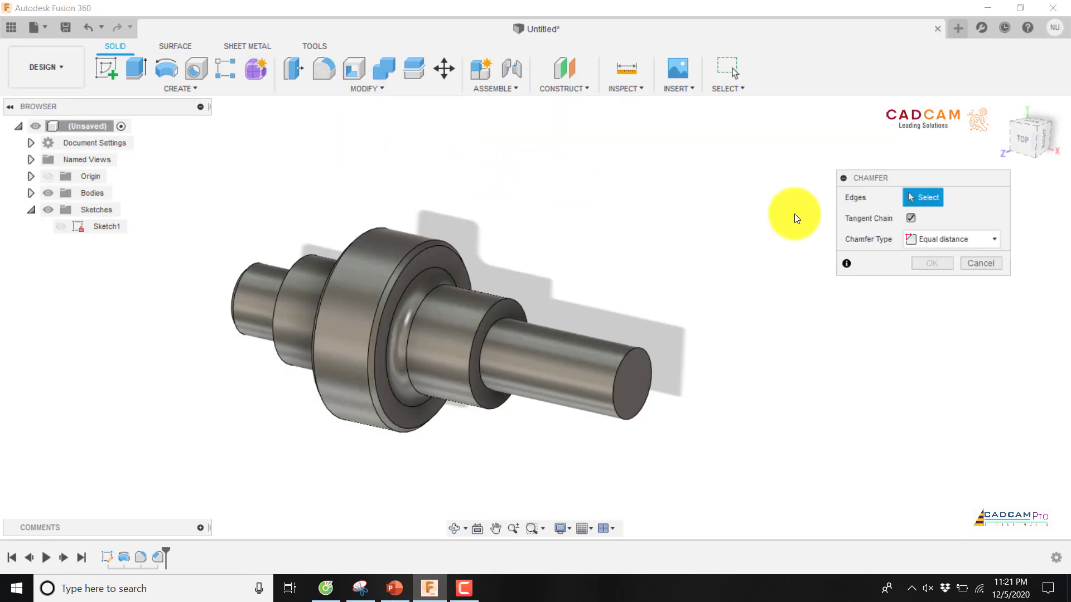
{"action": "left_click", "coordinate": [927, 240]}
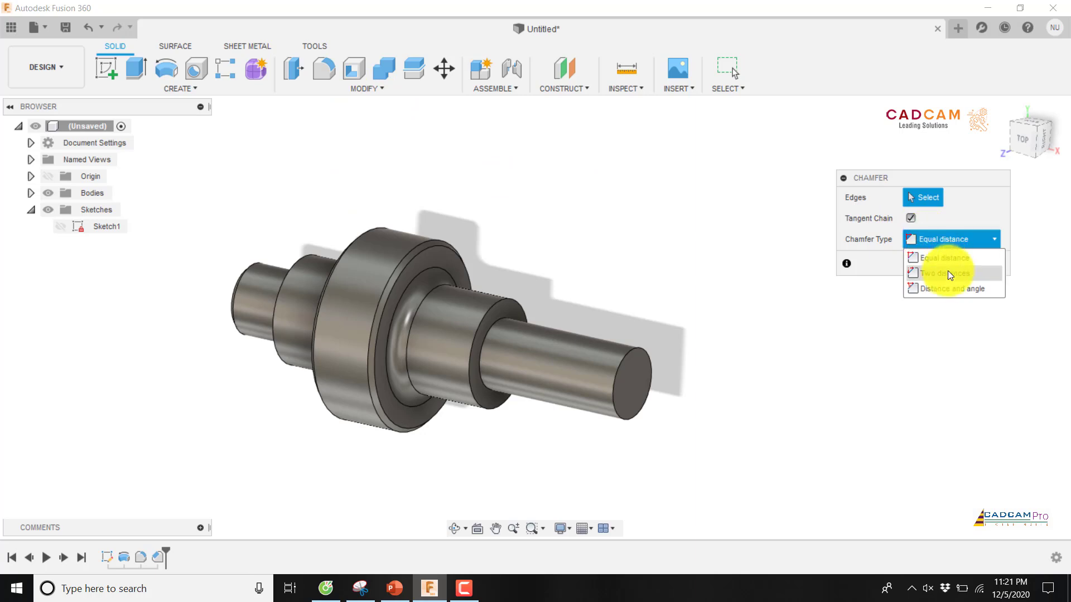
{"action": "left_click", "coordinate": [953, 288]}
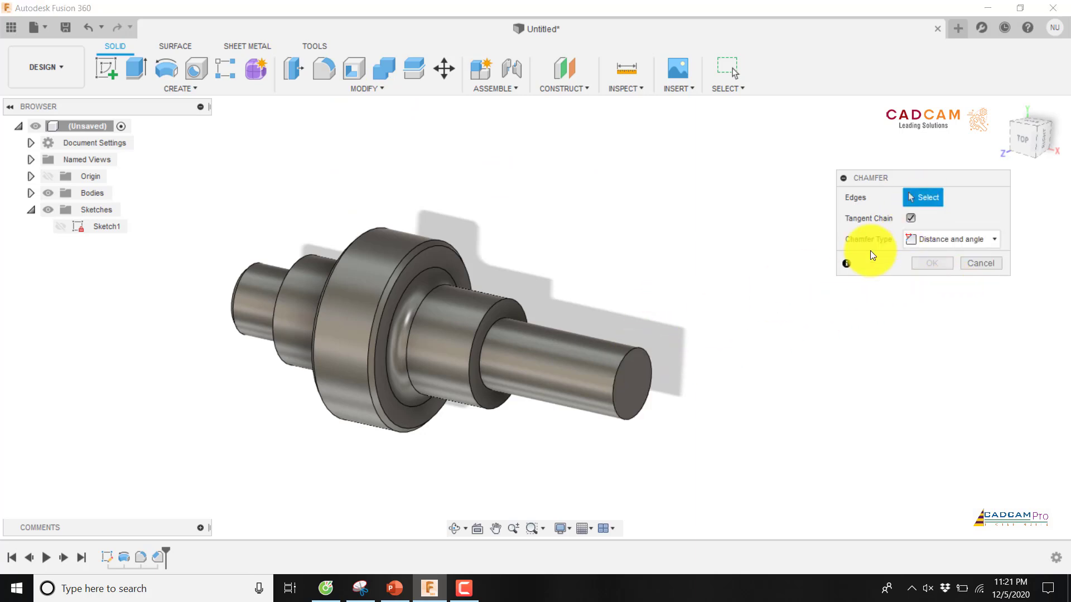
{"action": "left_click", "coordinate": [635, 346]}
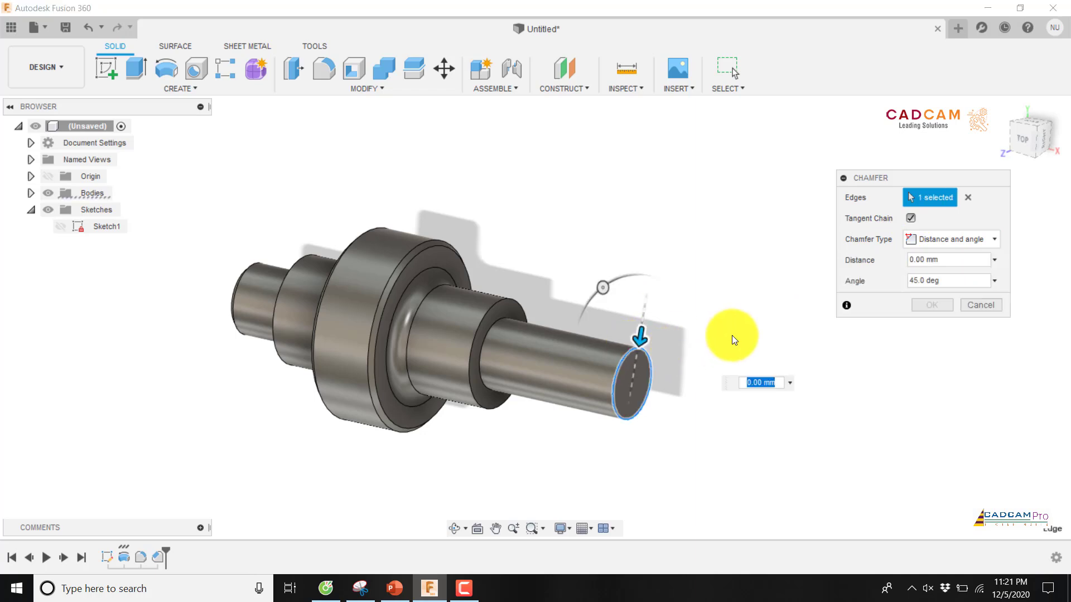
{"action": "type", "text": "1.5"}
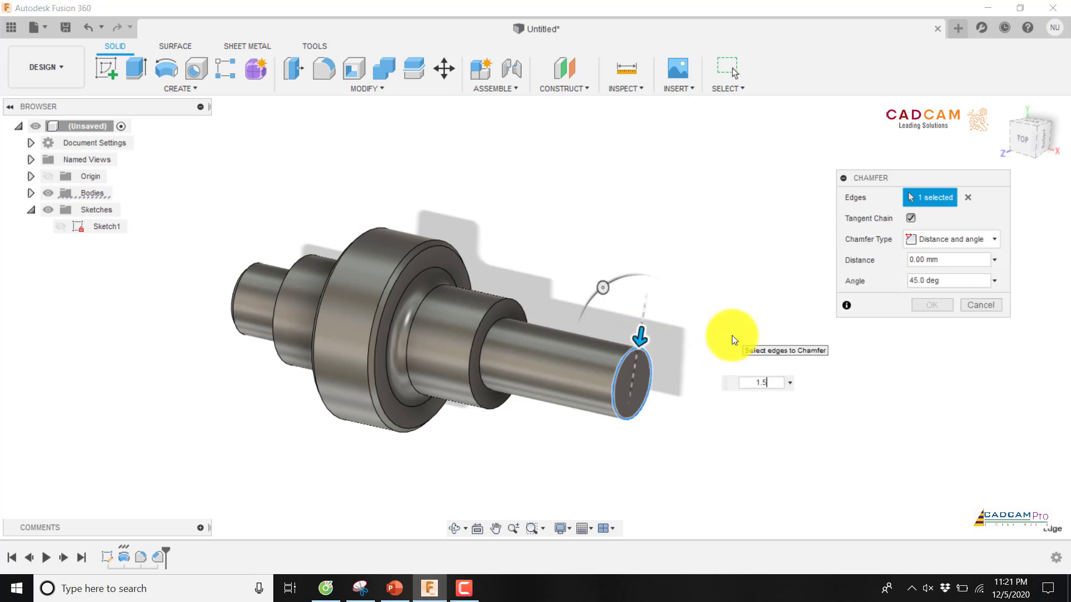
{"action": "left_click_drag", "start_coordinate": [963, 279], "coordinate": [865, 279]}
{"action": "type", "text": "30"}
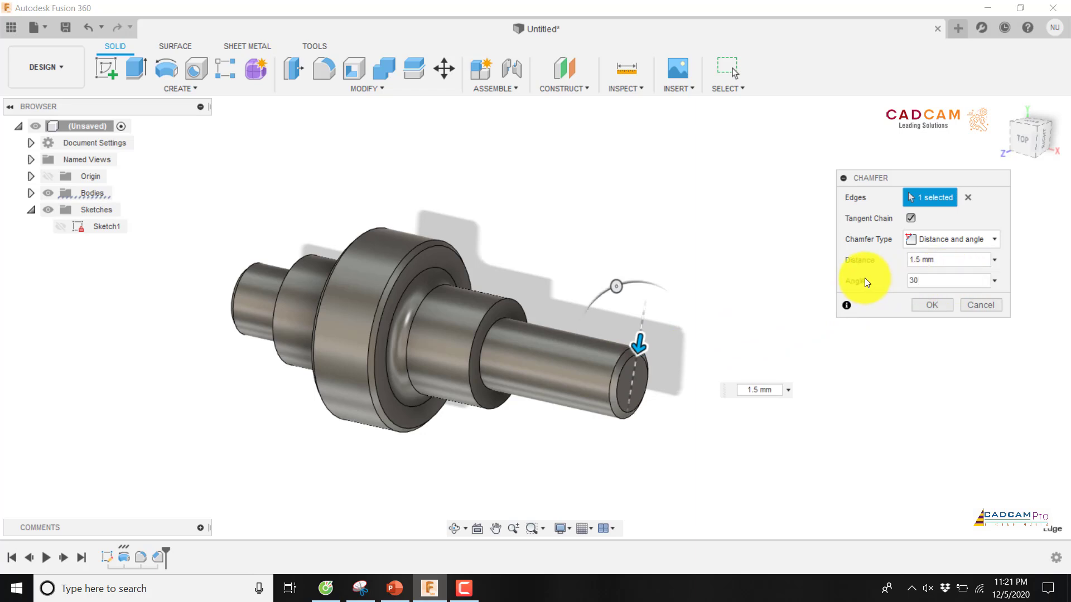
Step: Compare the end chamfer with the PowerPoint drawing from the top view, try another angle, and apply the chamfer at 30 degrees
{"action": "left_click", "coordinate": [1047, 141]}
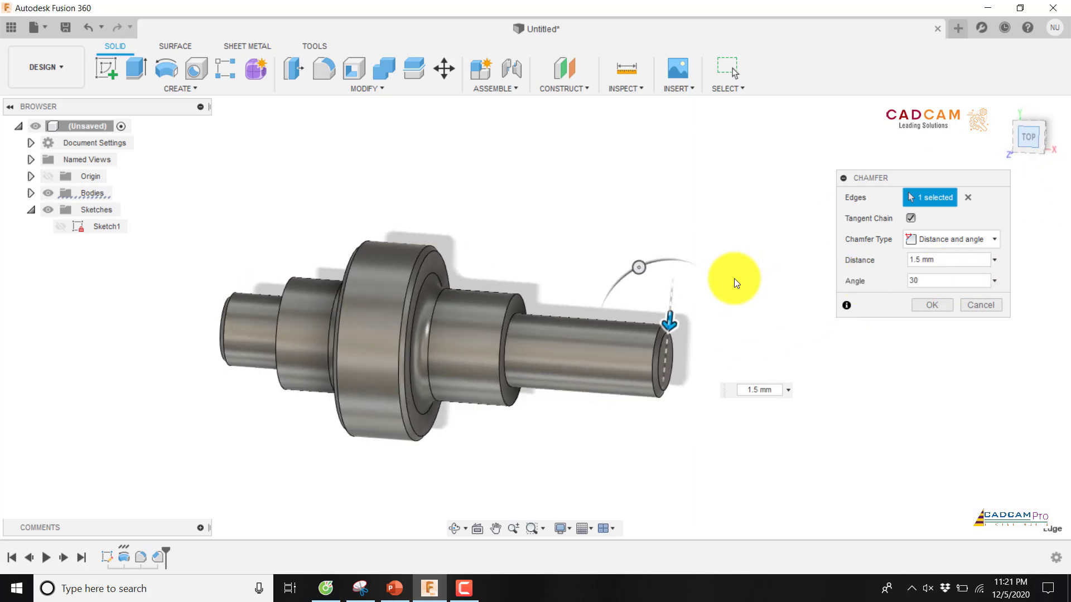
{"action": "left_click", "coordinate": [395, 590]}
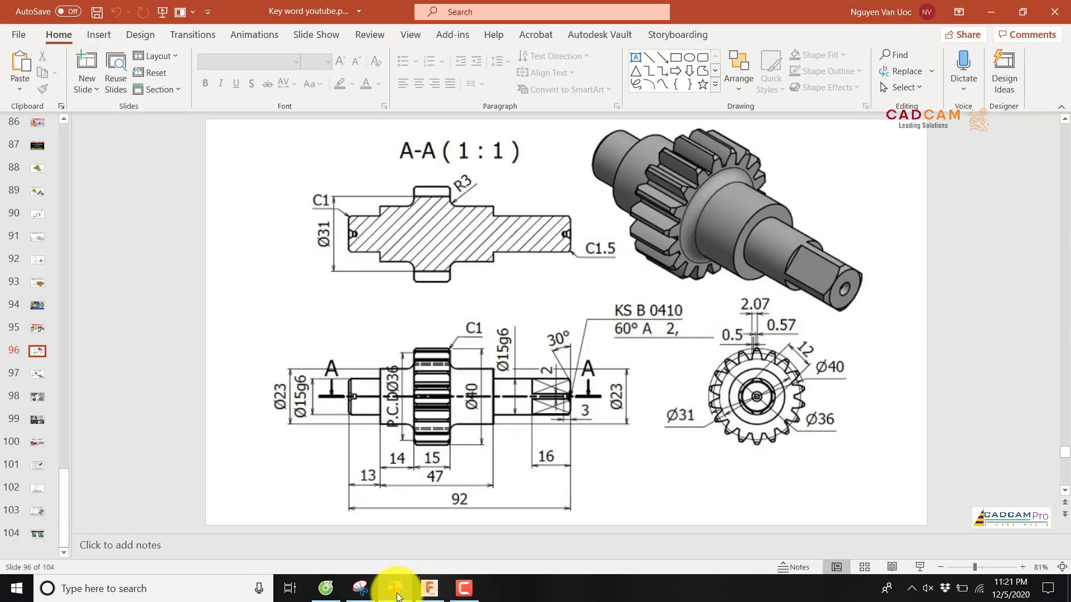
{"action": "left_click", "coordinate": [395, 590]}
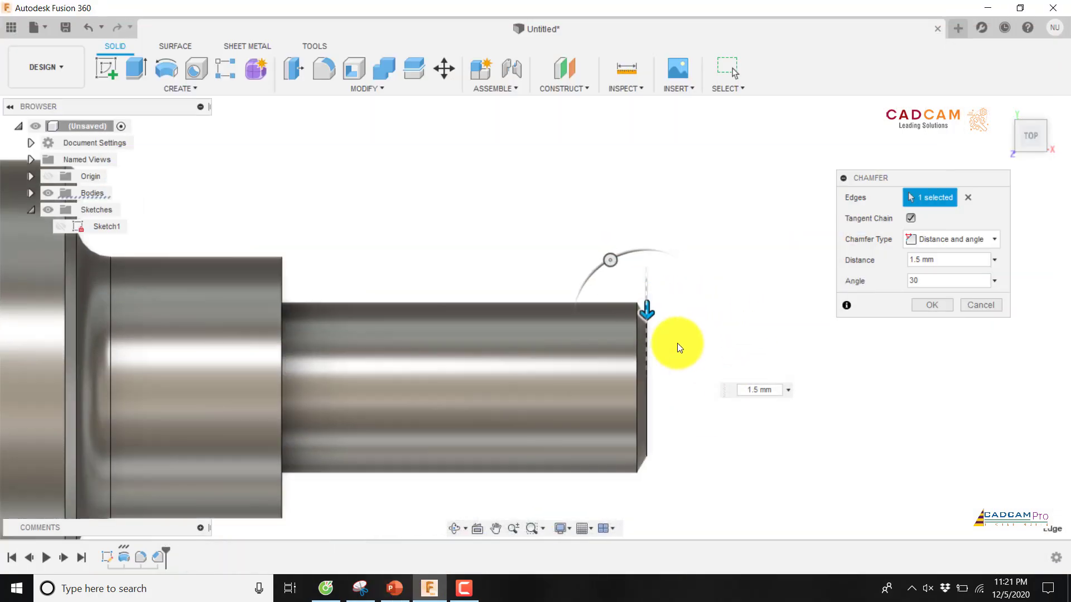
{"action": "double_click", "coordinate": [920, 281]}
{"action": "type", "text": "6"}
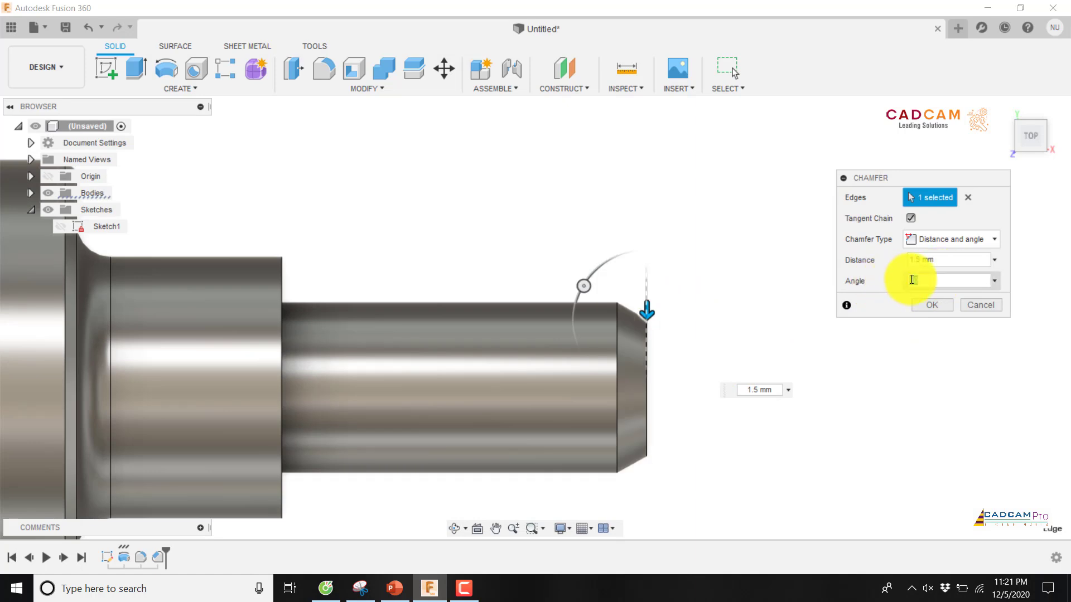
{"action": "left_click", "coordinate": [929, 305]}
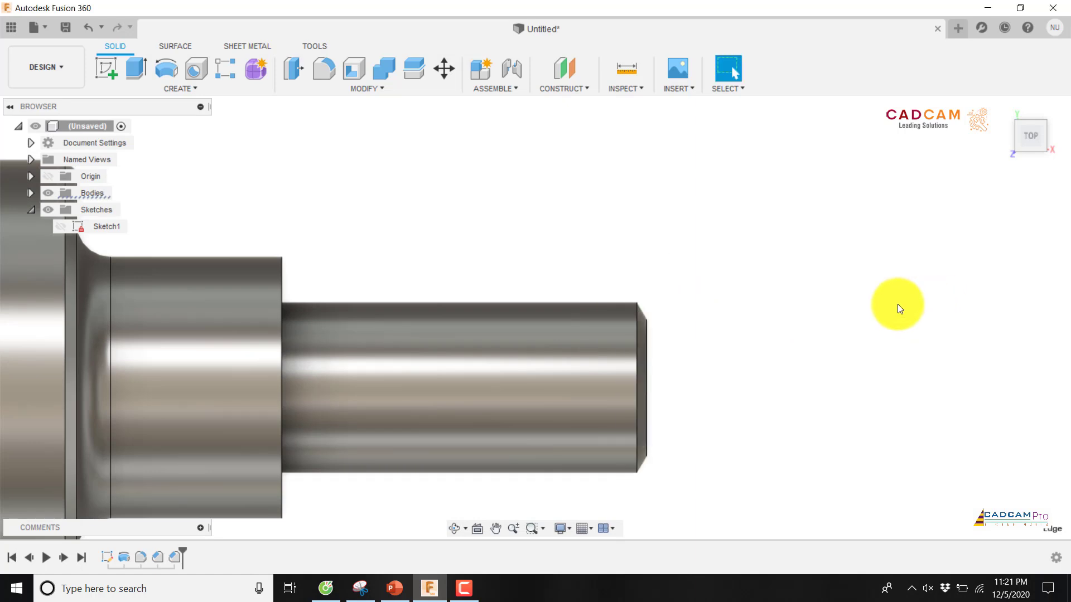
Step: Switch to PowerPoint to examine the drawing's centre hole callout at the long shaft end, and return to Fusion 360
{"action": "scroll", "coordinate": [730, 294], "scroll_direction": "down", "scroll_amount": 2}
{"action": "scroll", "coordinate": [731, 293], "scroll_direction": "down", "scroll_amount": 4}
{"action": "middle_click_drag", "start_coordinate": [724, 270], "coordinate": [683, 311], "text": "shift"}
{"action": "left_click", "coordinate": [394, 589]}
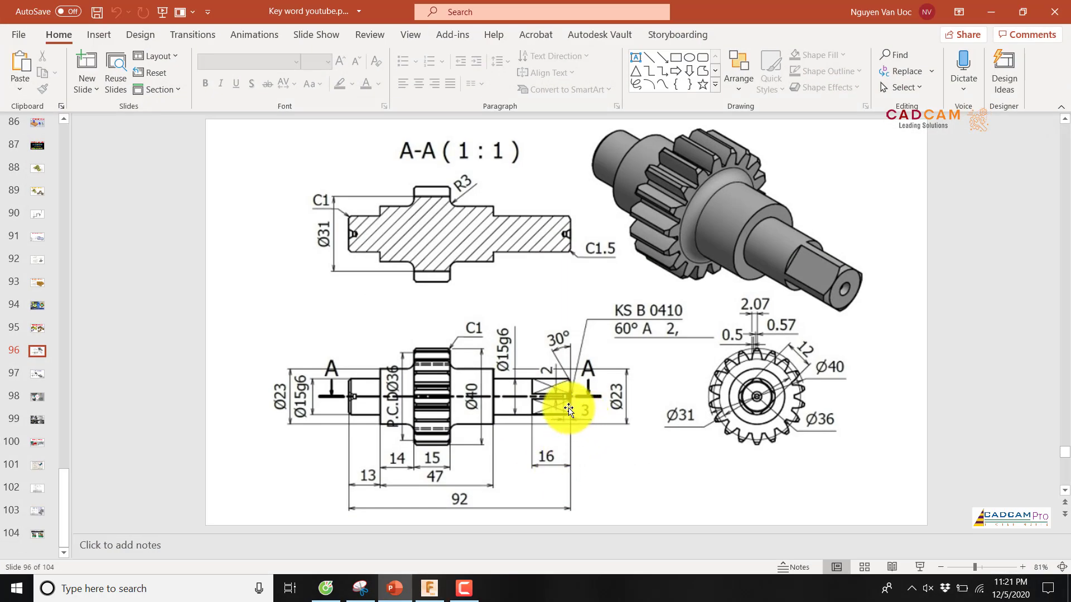
{"action": "left_click", "coordinate": [430, 587]}
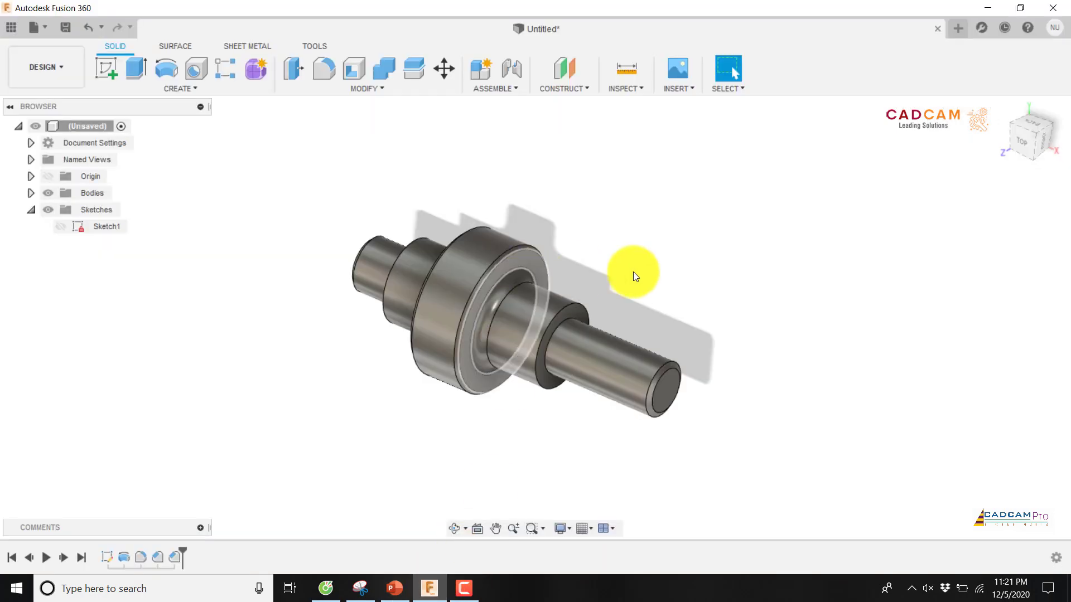
Step: Start a single taper tapped hole centred on the flat end face of the long shaft end
{"action": "left_click", "coordinate": [198, 70]}
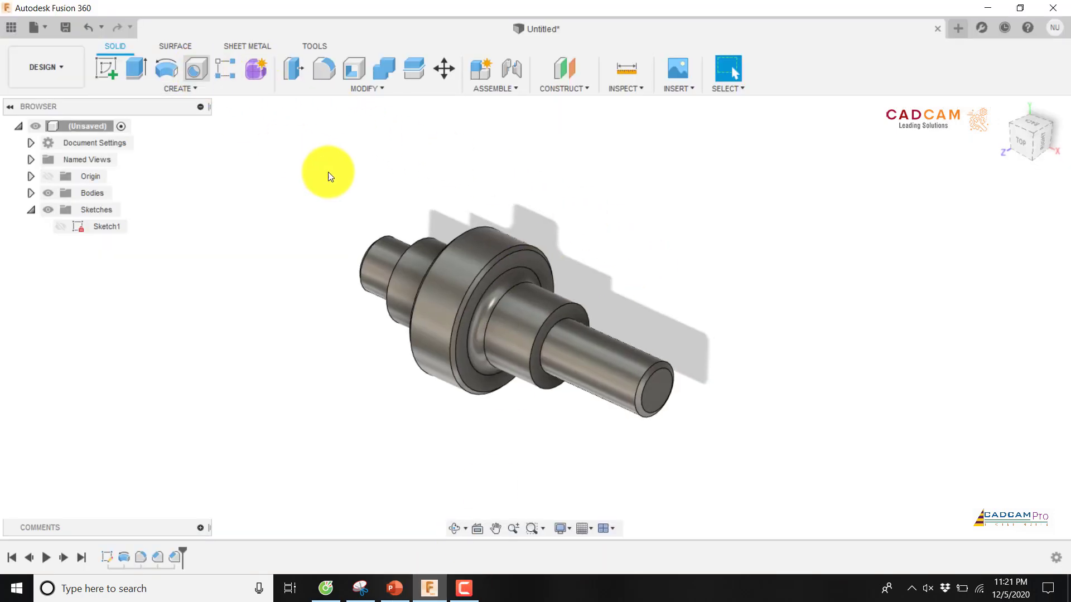
{"action": "left_click_drag", "start_coordinate": [909, 183], "coordinate": [846, 163]}
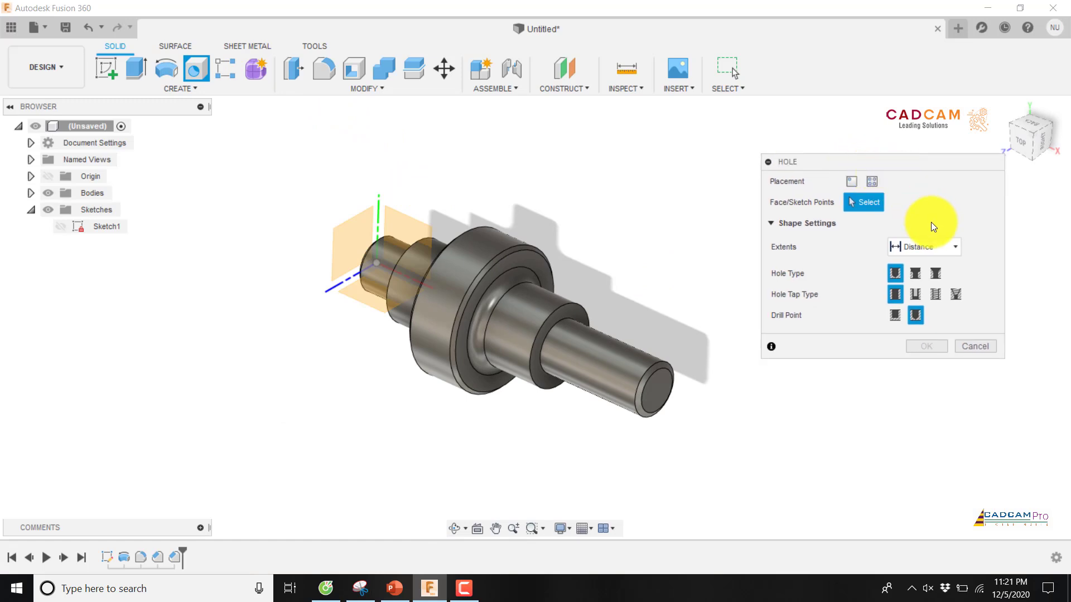
{"action": "left_click", "coordinate": [955, 295]}
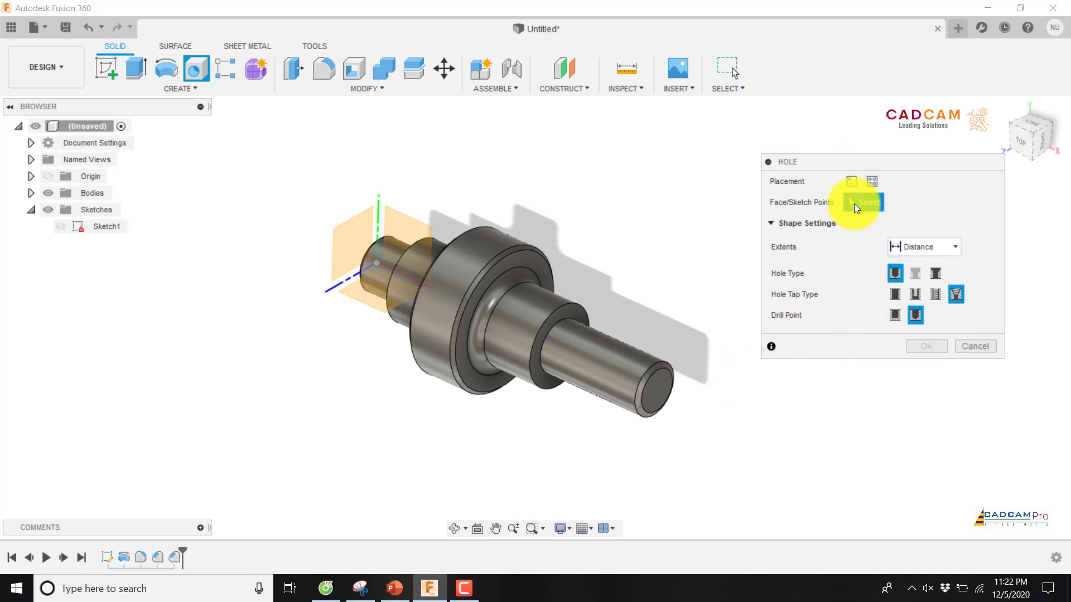
{"action": "left_click", "coordinate": [852, 186]}
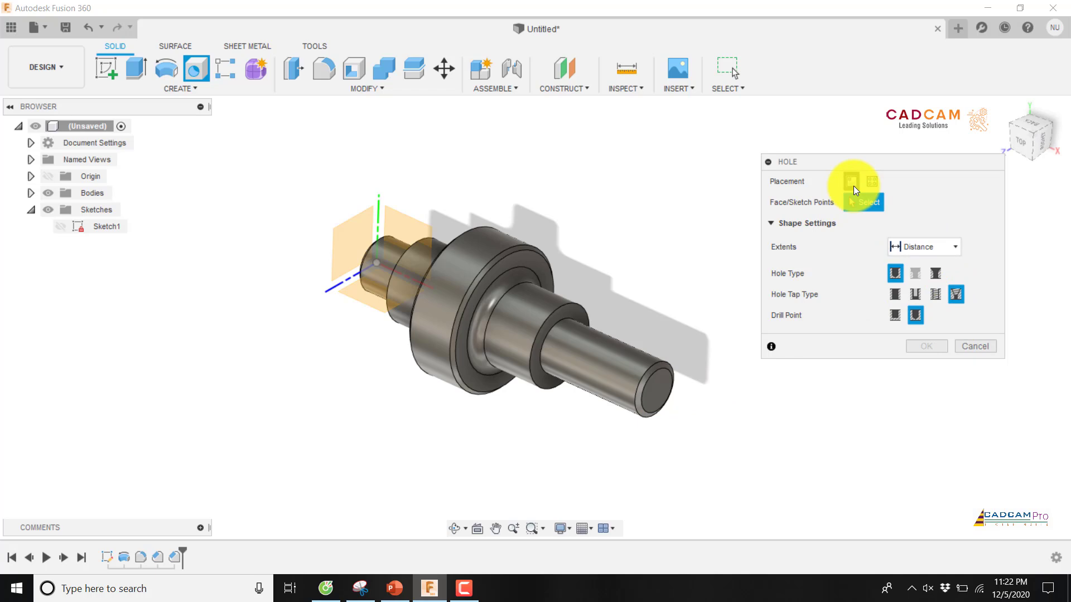
{"action": "left_click", "coordinate": [662, 389]}
{"action": "scroll", "coordinate": [680, 410], "scroll_direction": "up", "scroll_amount": 5}
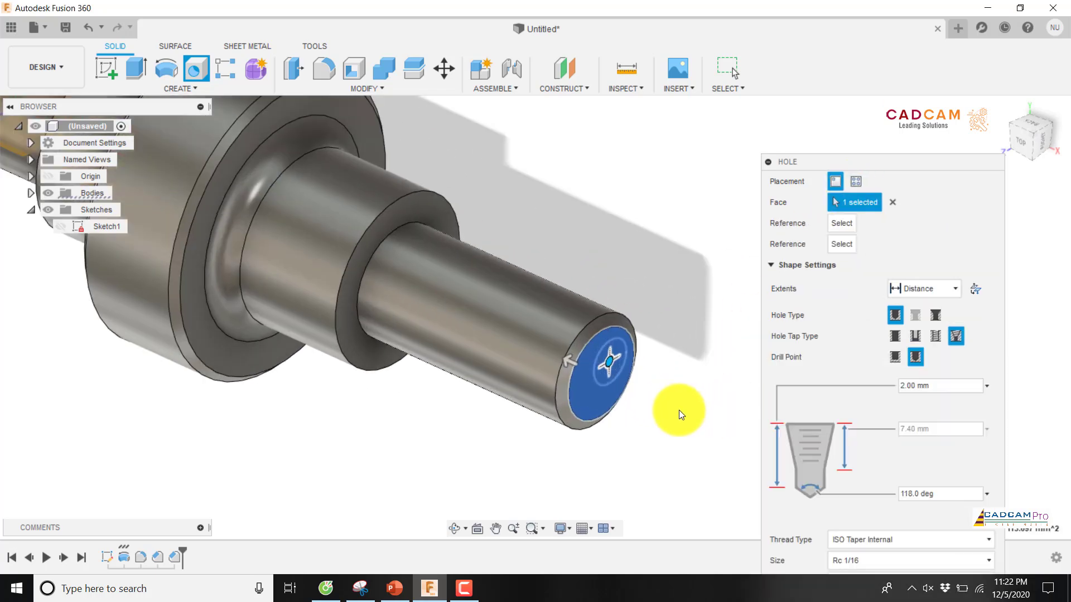
{"action": "mouse_move", "coordinate": [574, 336]}
{"action": "left_mouse_down"}
{"action": "mouse_move", "coordinate": [550, 363]}
{"action": "mouse_move", "coordinate": [558, 419]}
{"action": "mouse_move", "coordinate": [549, 354]}
{"action": "left_mouse_up"}
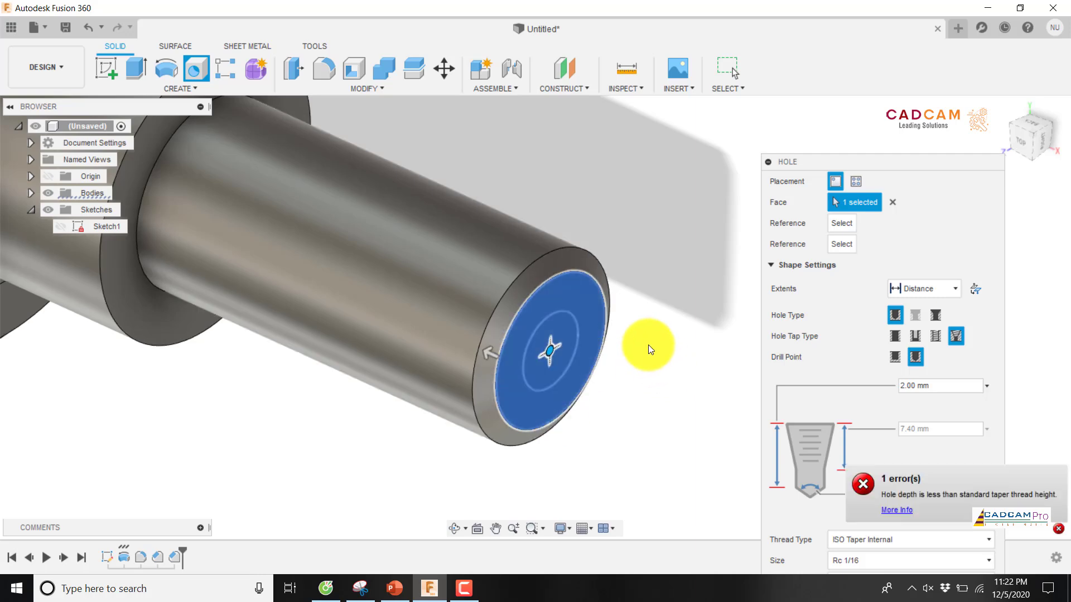
{"action": "scroll", "coordinate": [653, 345], "scroll_direction": "down", "scroll_amount": 2}
{"action": "left_click_drag", "start_coordinate": [932, 158], "coordinate": [888, 65]}
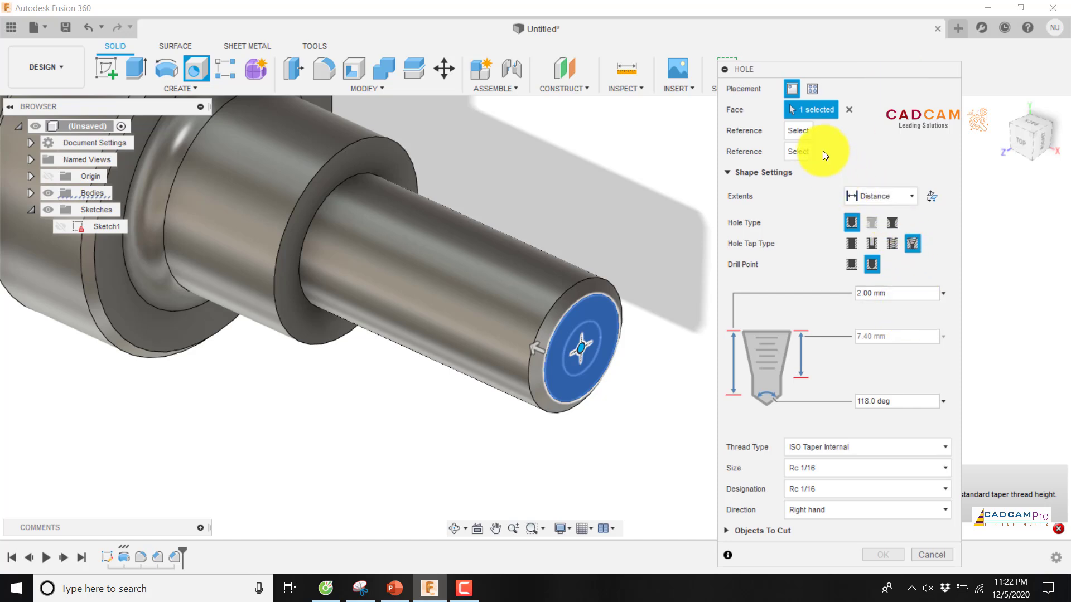
{"action": "left_click", "coordinate": [833, 450]}
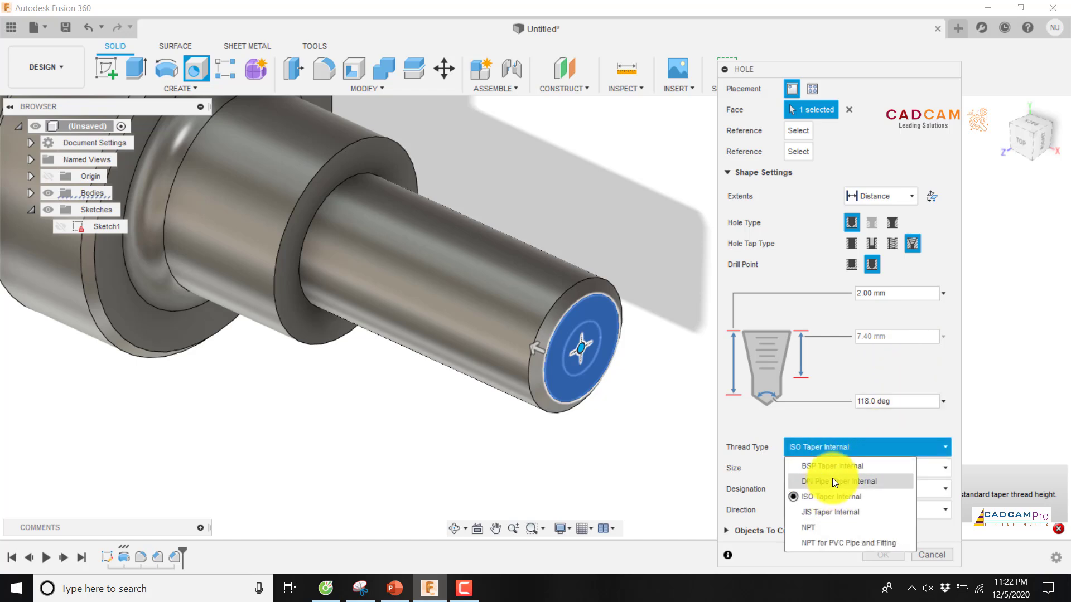
{"action": "left_click", "coordinate": [945, 272]}
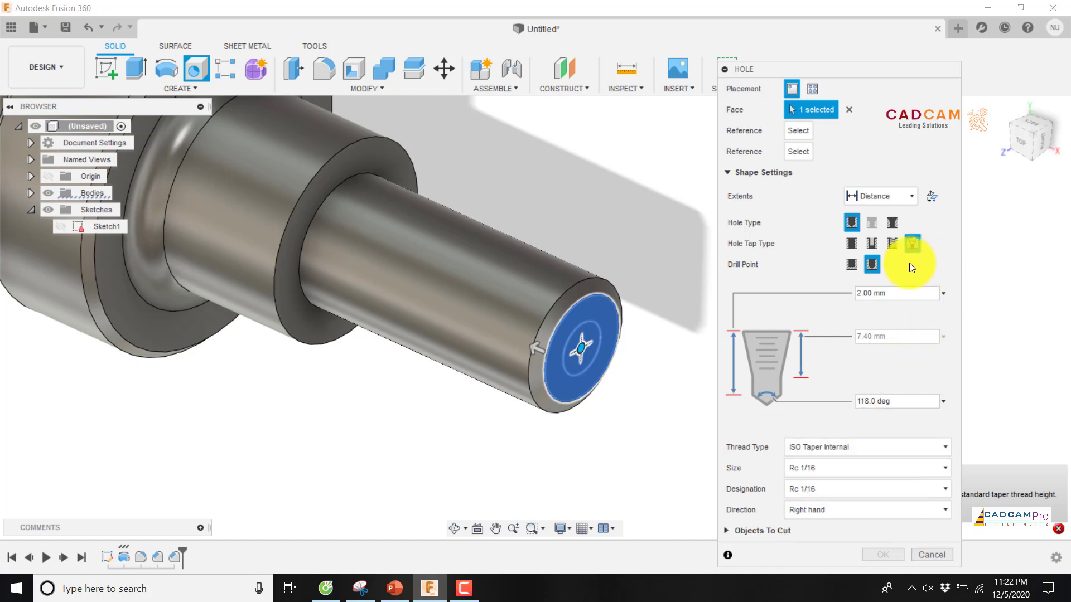
{"action": "left_click", "coordinate": [914, 245]}
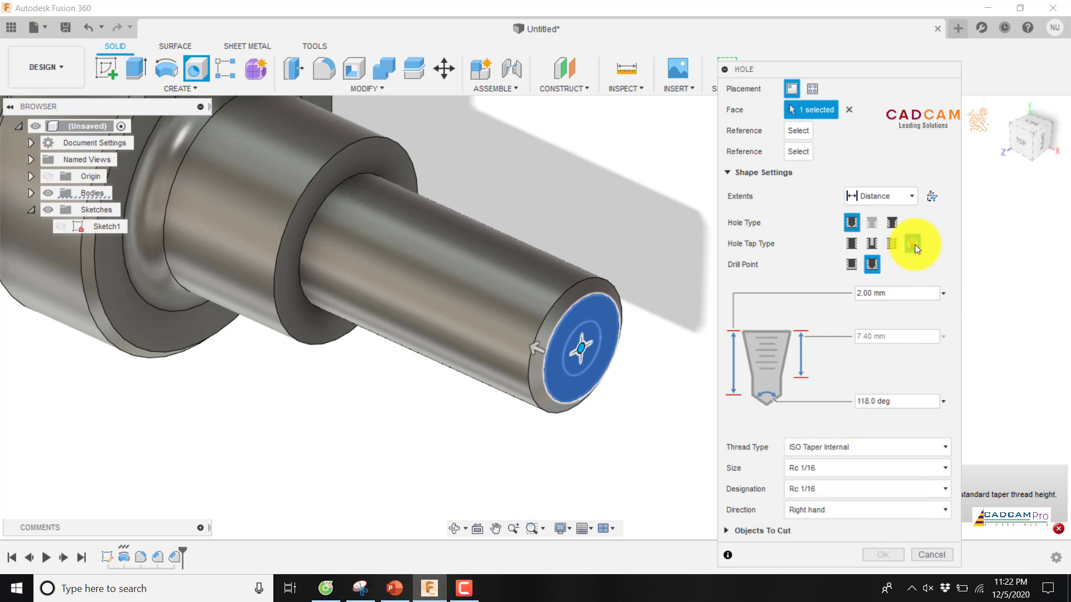
{"action": "left_click", "coordinate": [892, 224]}
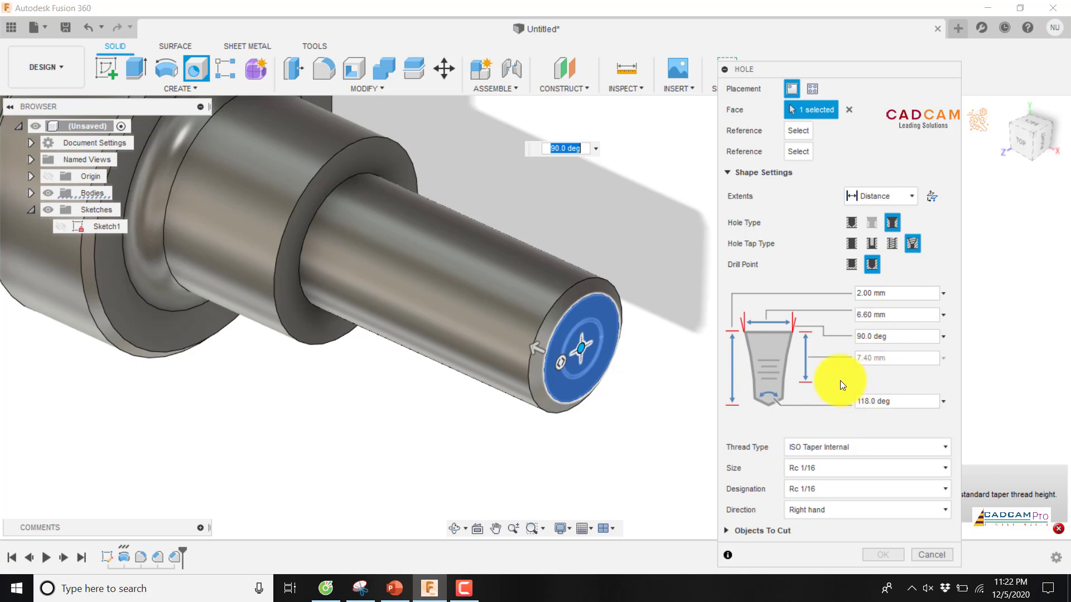
{"action": "left_click", "coordinate": [842, 445]}
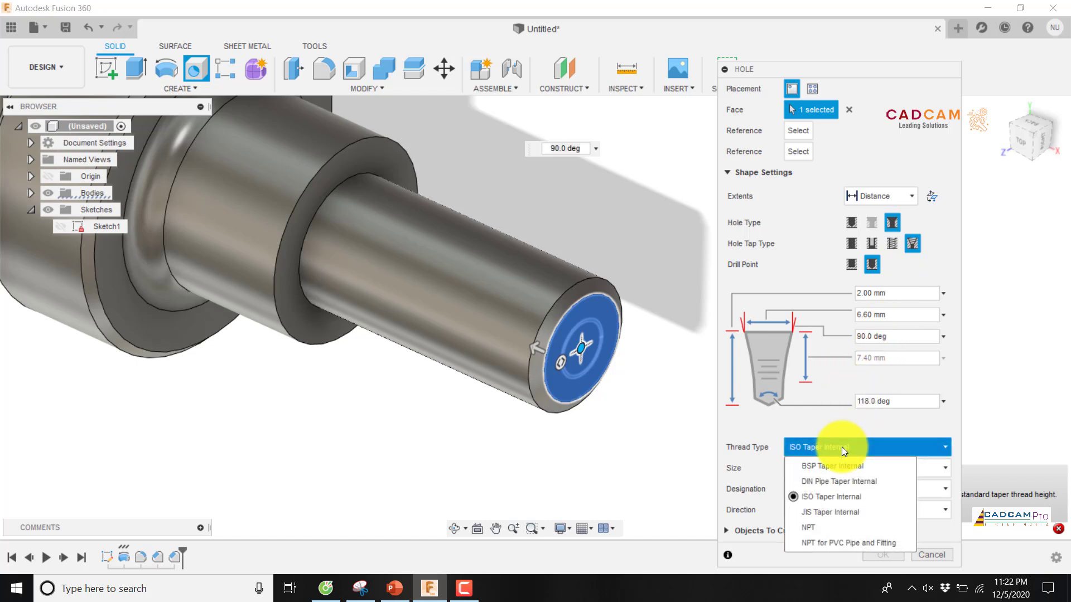
{"action": "left_click", "coordinate": [829, 497]}
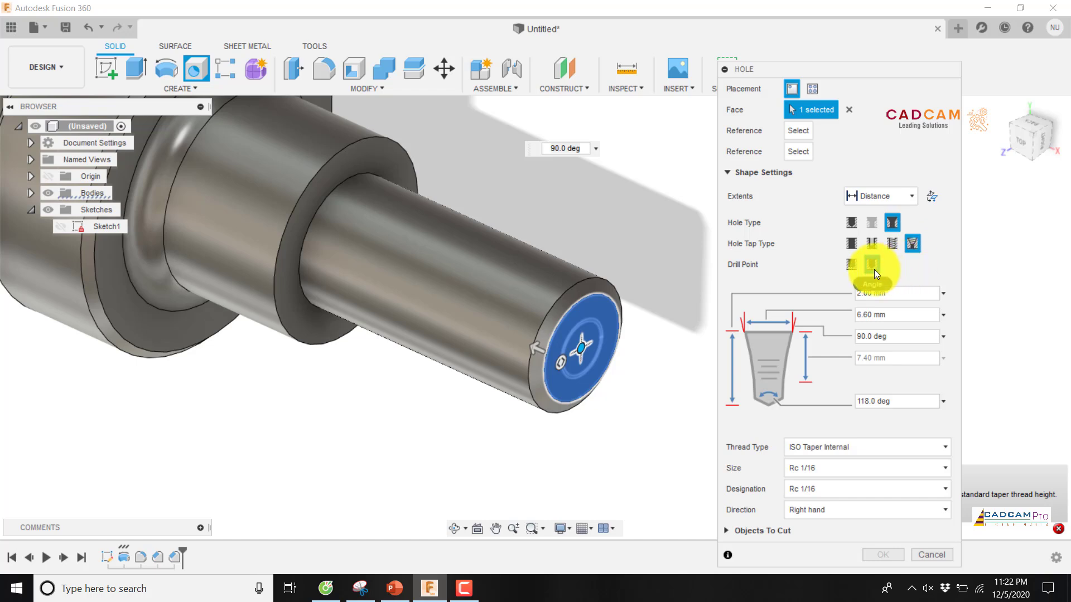
{"action": "left_click", "coordinate": [852, 222]}
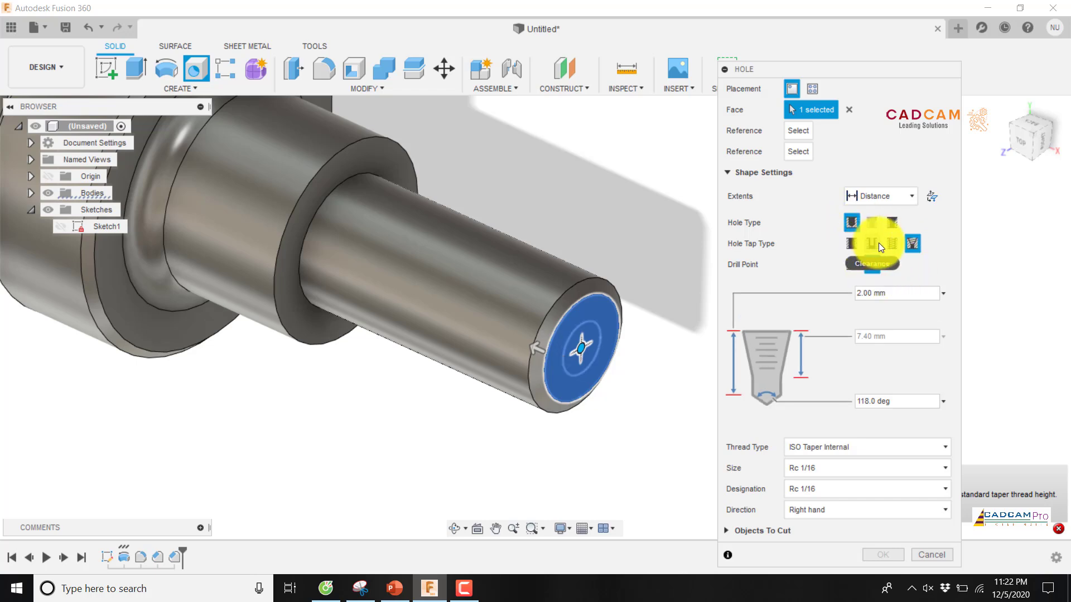
{"action": "left_click", "coordinate": [848, 452]}
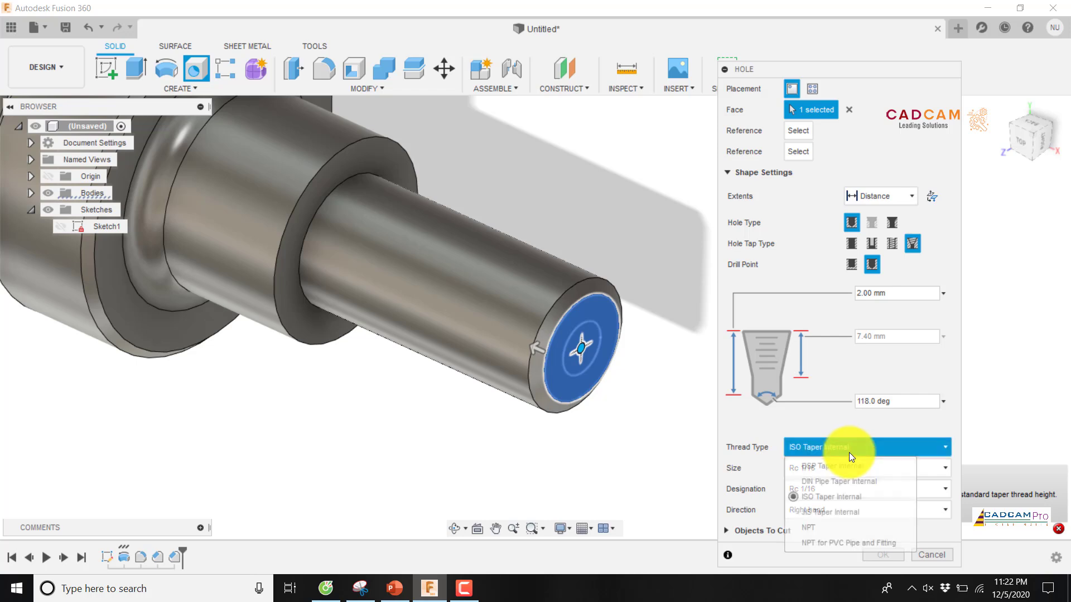
{"action": "left_click", "coordinate": [900, 376]}
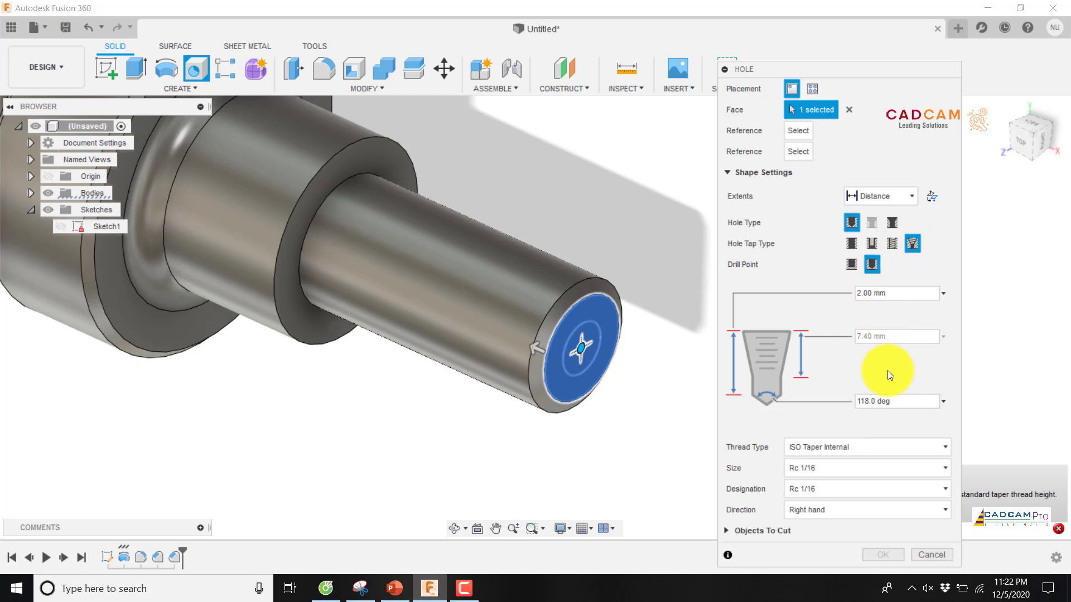
{"action": "left_click_drag", "start_coordinate": [859, 73], "coordinate": [854, 25]}
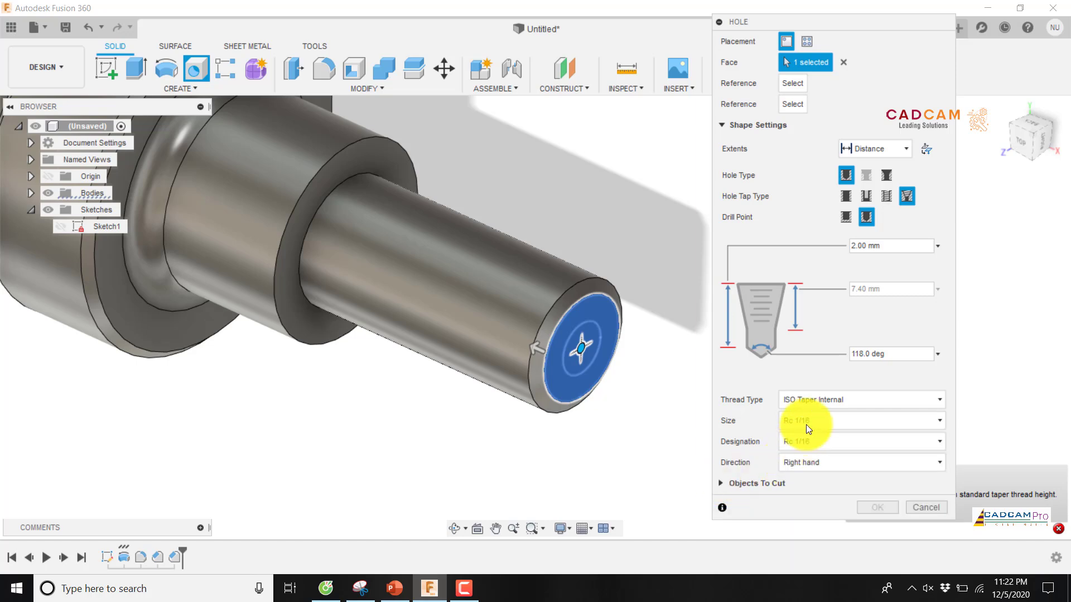
{"action": "left_click", "coordinate": [835, 464]}
{"action": "left_click", "coordinate": [909, 379]}
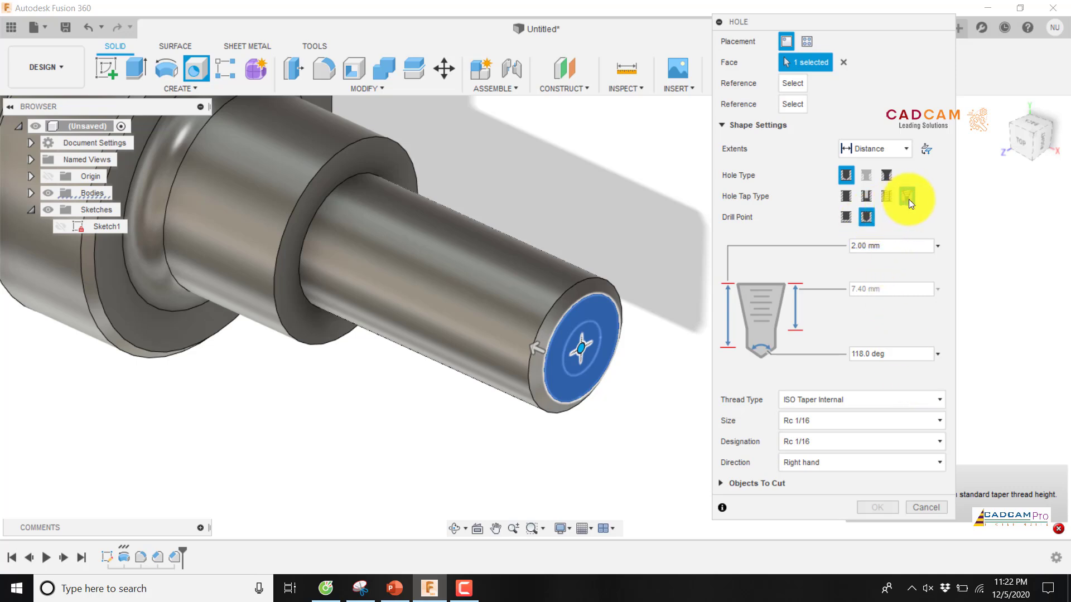
Step: Change the hole to a simple, untapped countersink, check the drawing in PowerPoint, and set the hole diameter to 2 mm in Fusion 360
{"action": "left_click", "coordinate": [845, 196]}
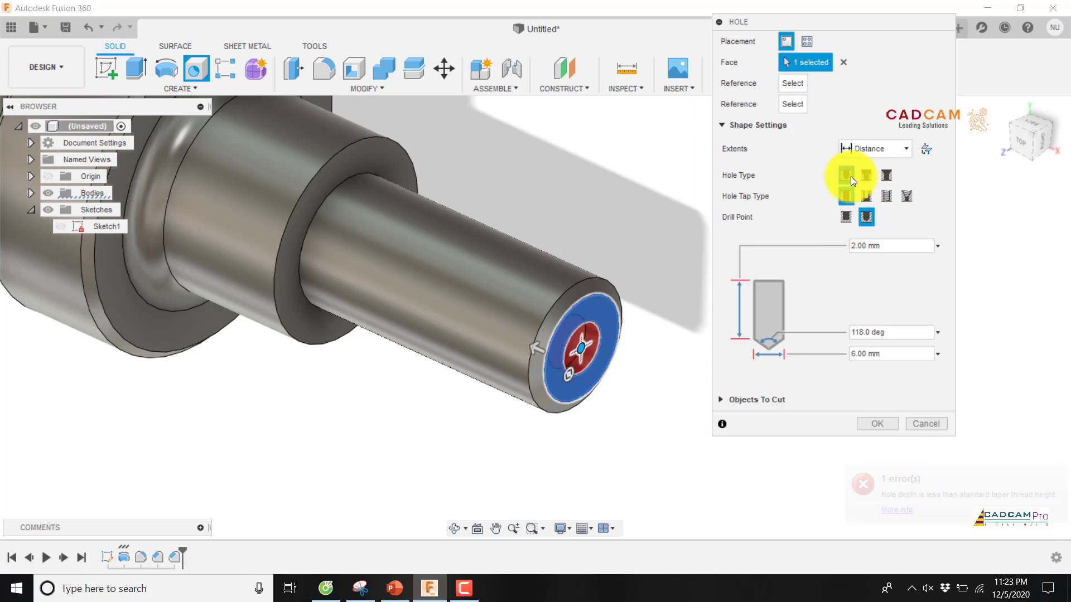
{"action": "left_click", "coordinate": [886, 177]}
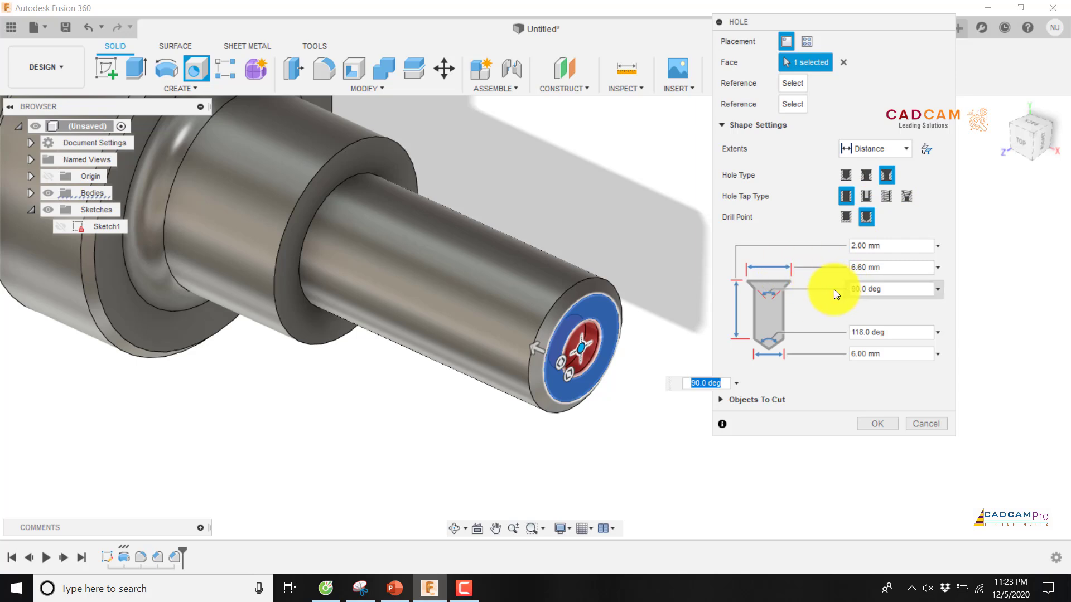
{"action": "left_click", "coordinate": [899, 354]}
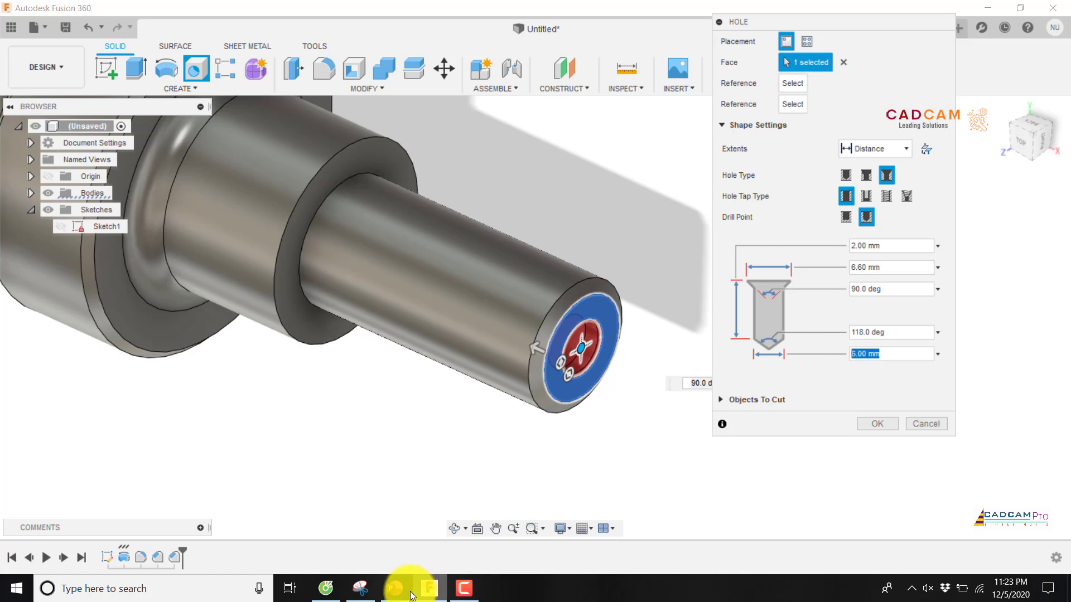
{"action": "left_click", "coordinate": [393, 590]}
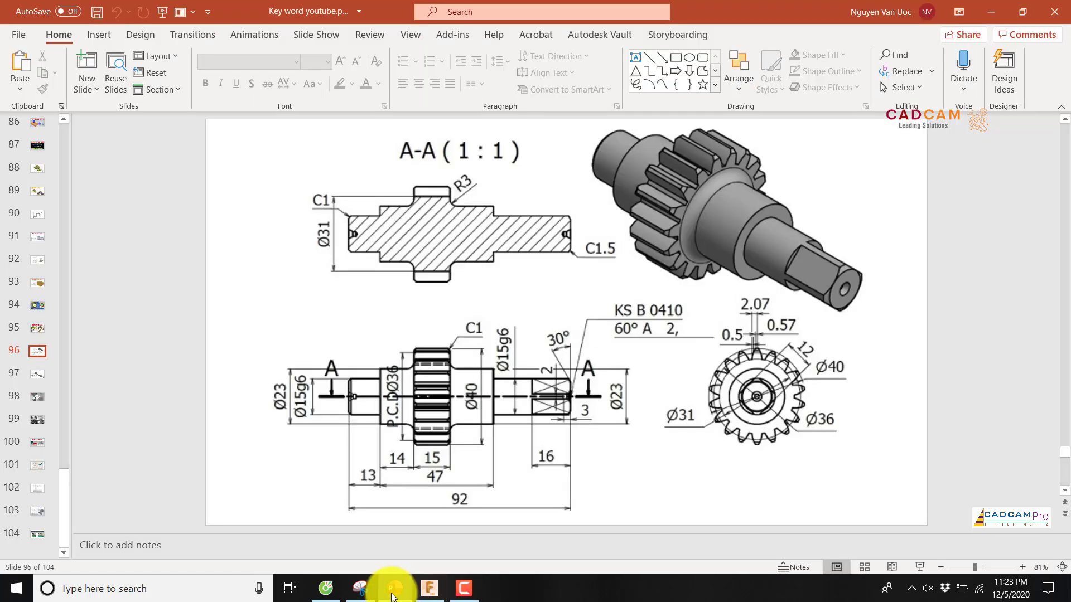
{"action": "left_click", "coordinate": [429, 588]}
{"action": "left_click_drag", "start_coordinate": [853, 354], "coordinate": [902, 359]}
{"action": "type", "text": "2"}
{"action": "key", "text": "Return"}
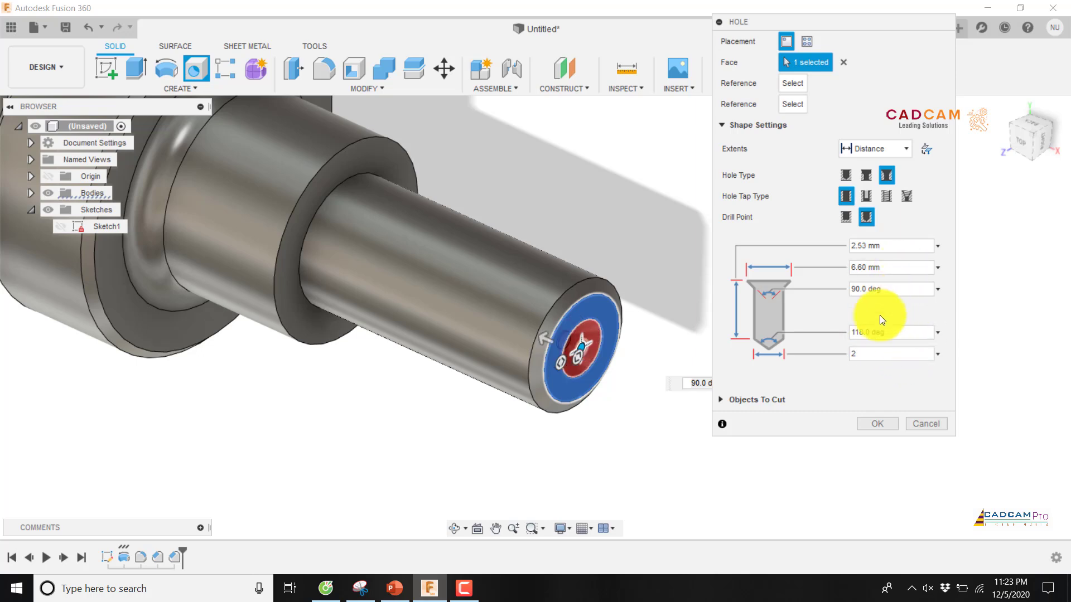
Step: Set the hole depth to 3 mm and recheck the centre hole callout in the PowerPoint drawing before returning to Fusion 360
{"action": "left_click_drag", "start_coordinate": [892, 246], "coordinate": [848, 246]}
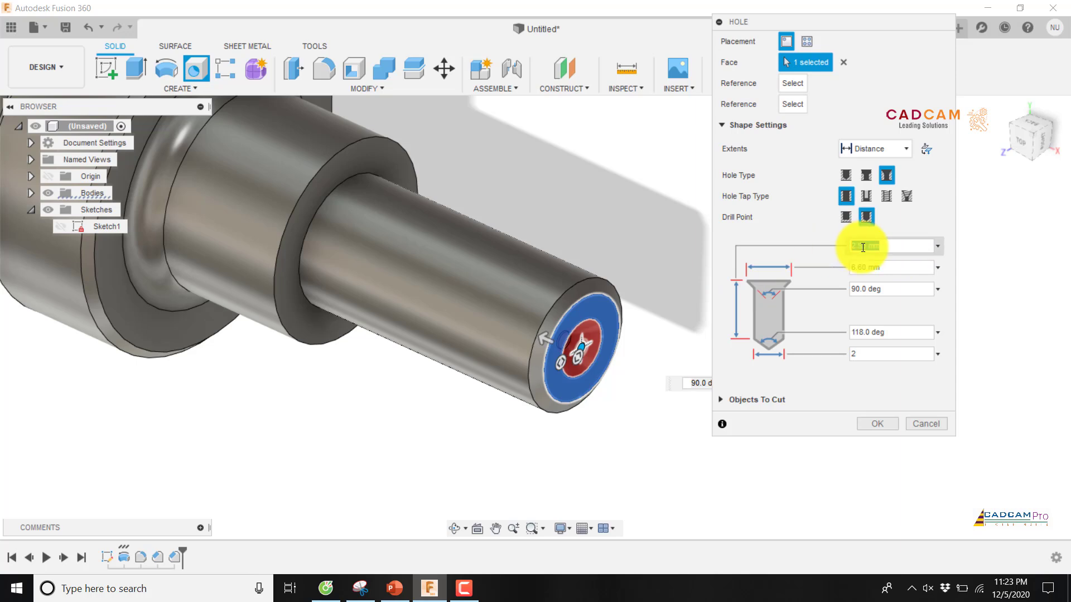
{"action": "type", "text": "3"}
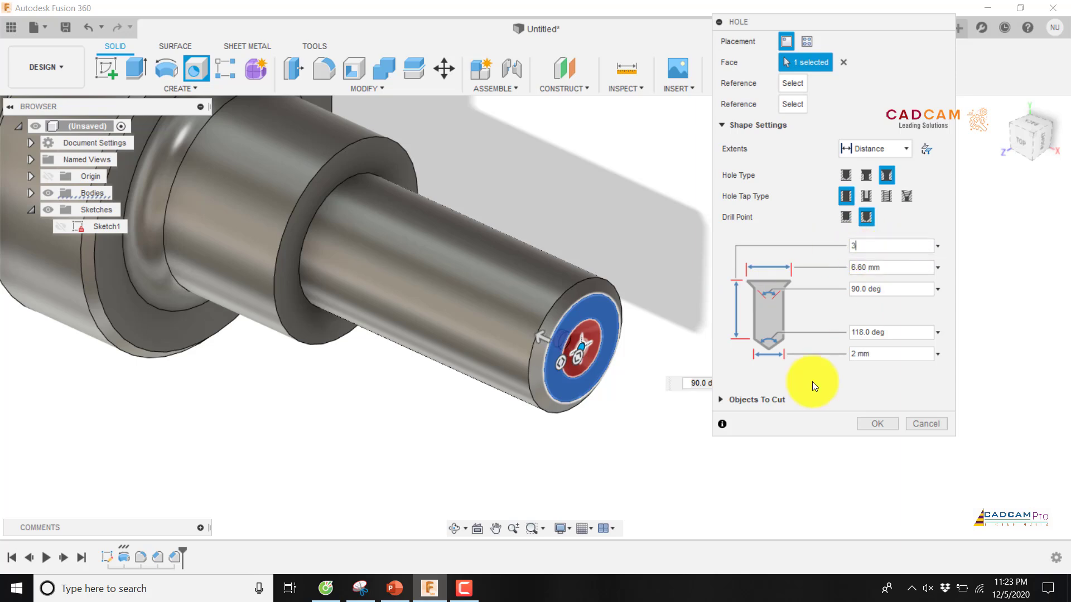
{"action": "left_click", "coordinate": [394, 588]}
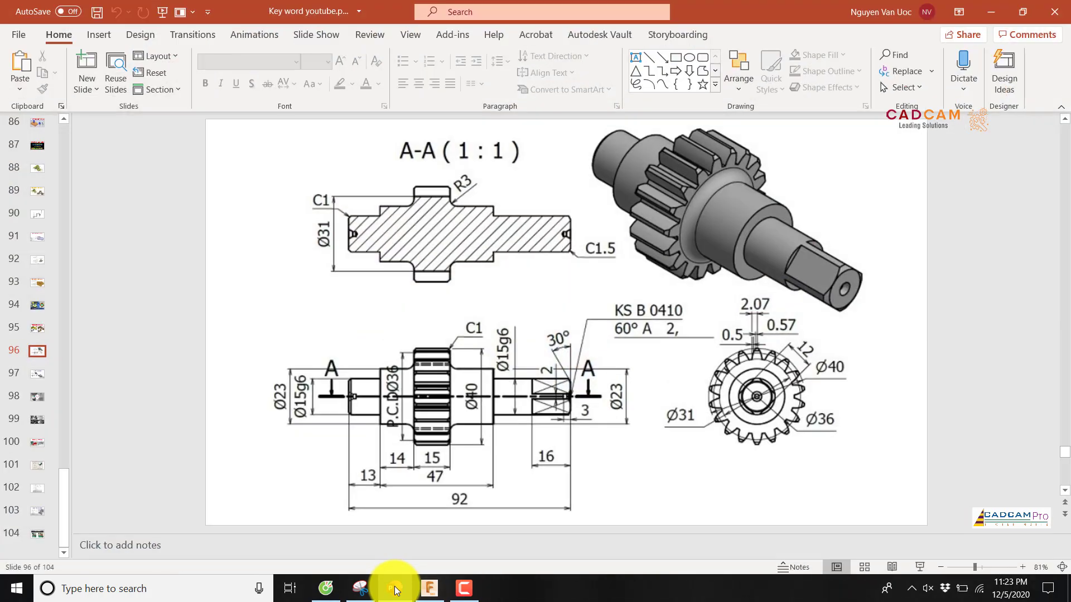
{"action": "left_click", "coordinate": [395, 589]}
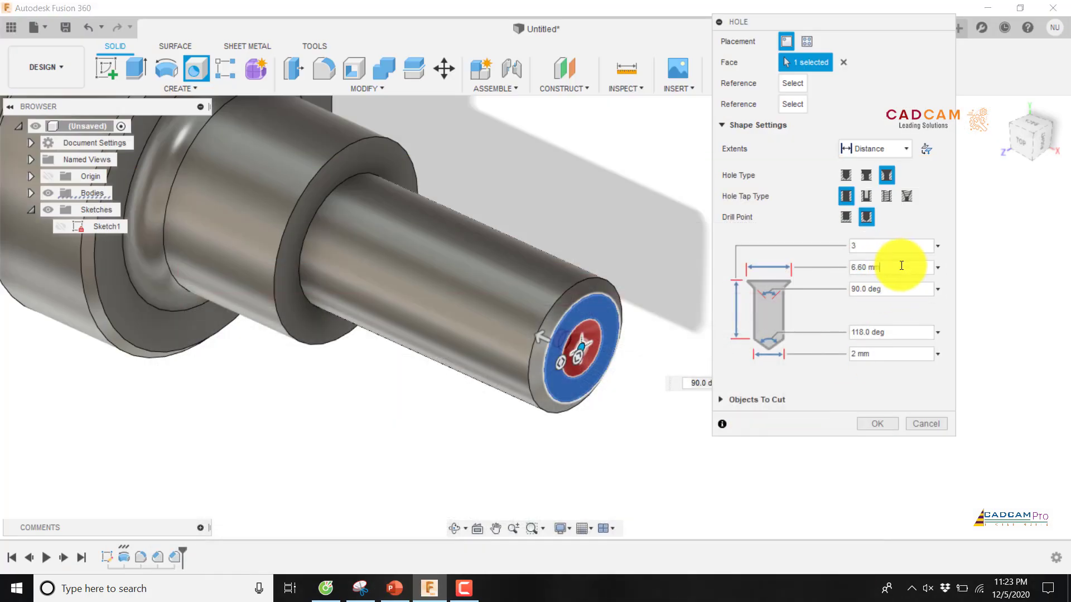
Step: Try a countersink diameter of 4.5 mm on the centre hole and inspect its preview on the shaft end
{"action": "left_click", "coordinate": [885, 268]}
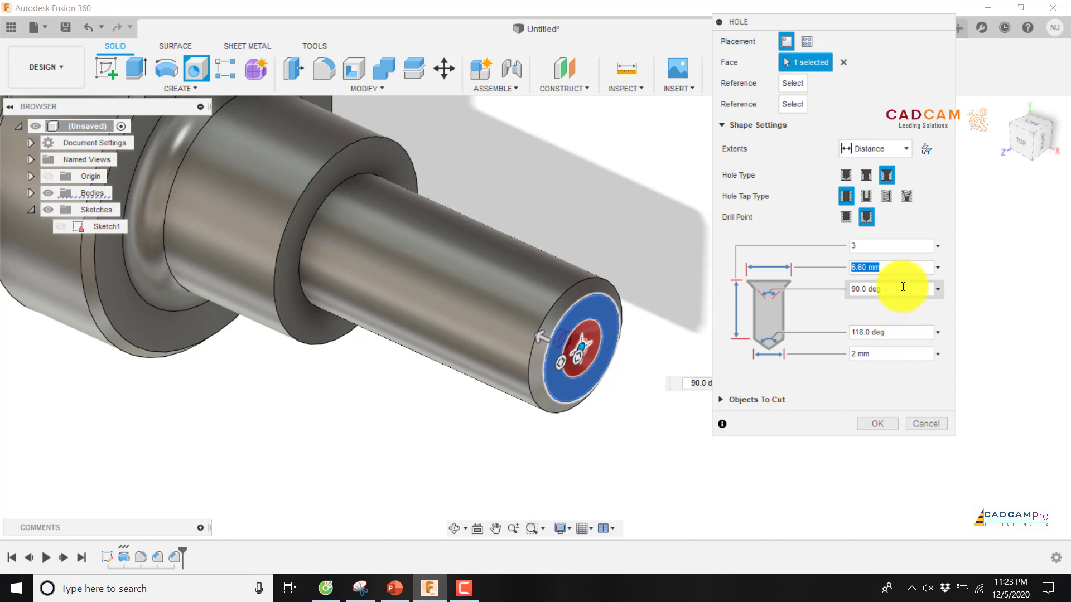
{"action": "scroll", "coordinate": [624, 345], "scroll_direction": "up", "scroll_amount": 5}
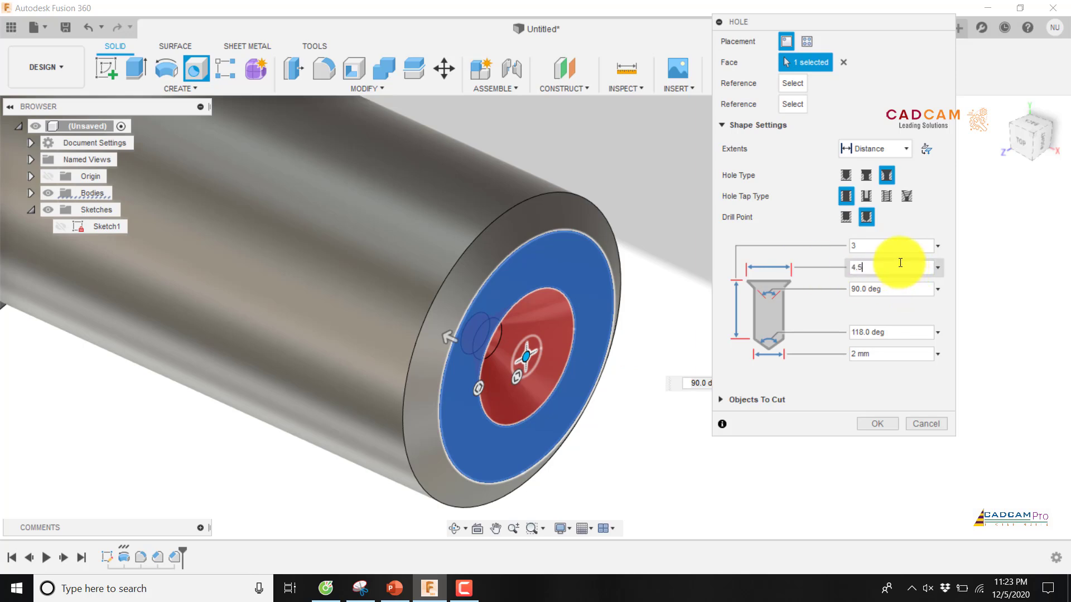
{"action": "left_click", "coordinate": [895, 246]}
{"action": "scroll", "coordinate": [624, 337], "scroll_direction": "down", "scroll_amount": 4}
{"action": "scroll", "coordinate": [586, 337], "scroll_direction": "up", "scroll_amount": 2}
{"action": "middle_click_drag", "start_coordinate": [553, 336], "coordinate": [683, 301], "text": "shift"}
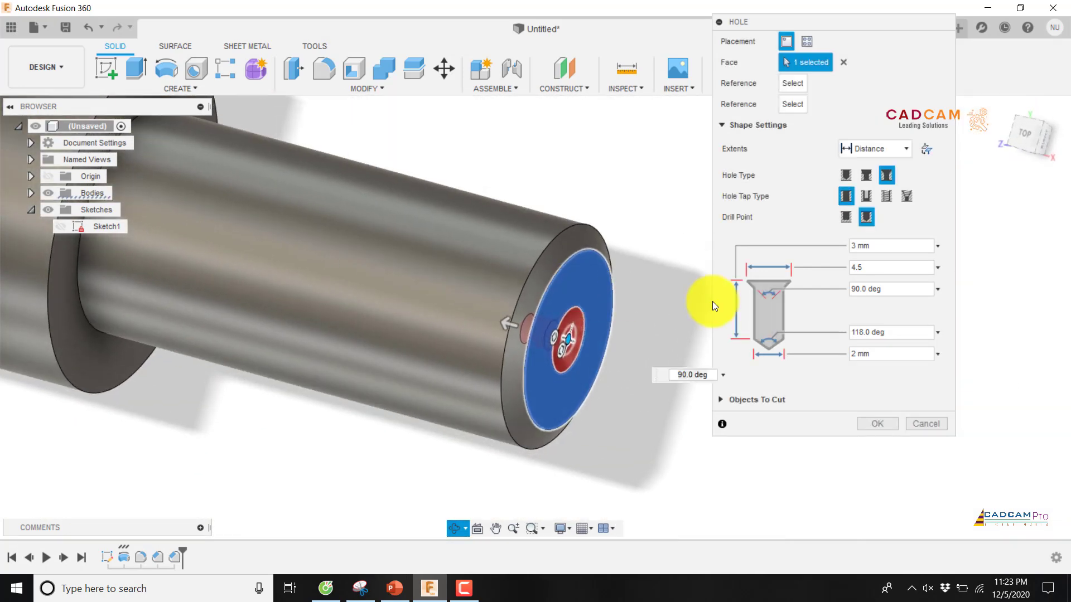
Step: Set the centre hole's countersink diameter to 4 mm, check the preview on the shaft end, and create the hole
{"action": "double_click", "coordinate": [856, 267]}
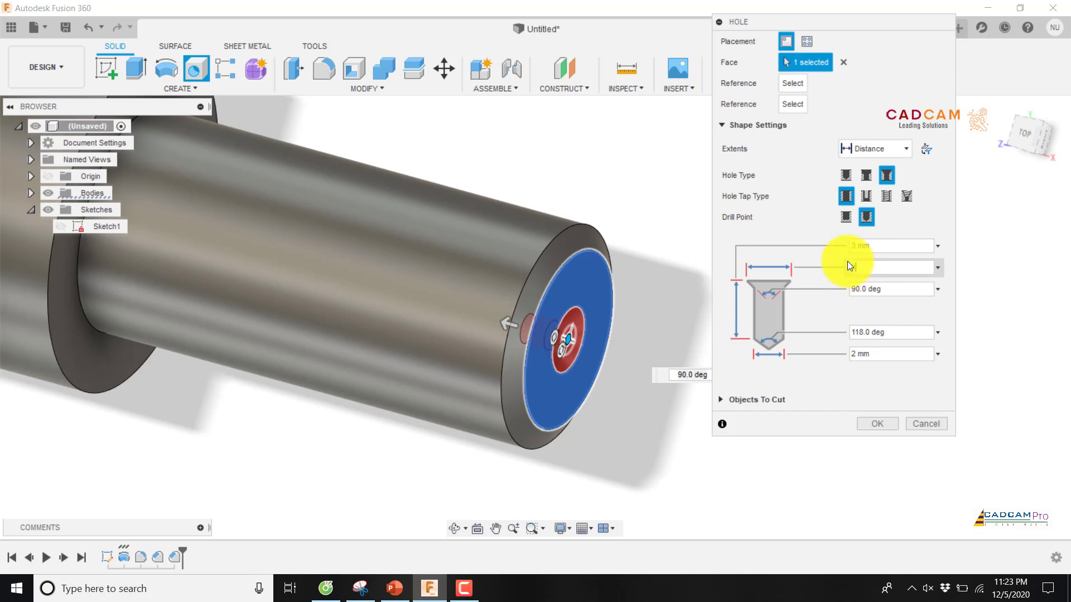
{"action": "type", "text": "4"}
{"action": "scroll", "coordinate": [653, 315], "scroll_direction": "down", "scroll_amount": 5}
{"action": "scroll", "coordinate": [653, 315], "scroll_direction": "down", "scroll_amount": 3}
{"action": "middle_click_drag", "start_coordinate": [653, 307], "coordinate": [685, 261], "text": "shift"}
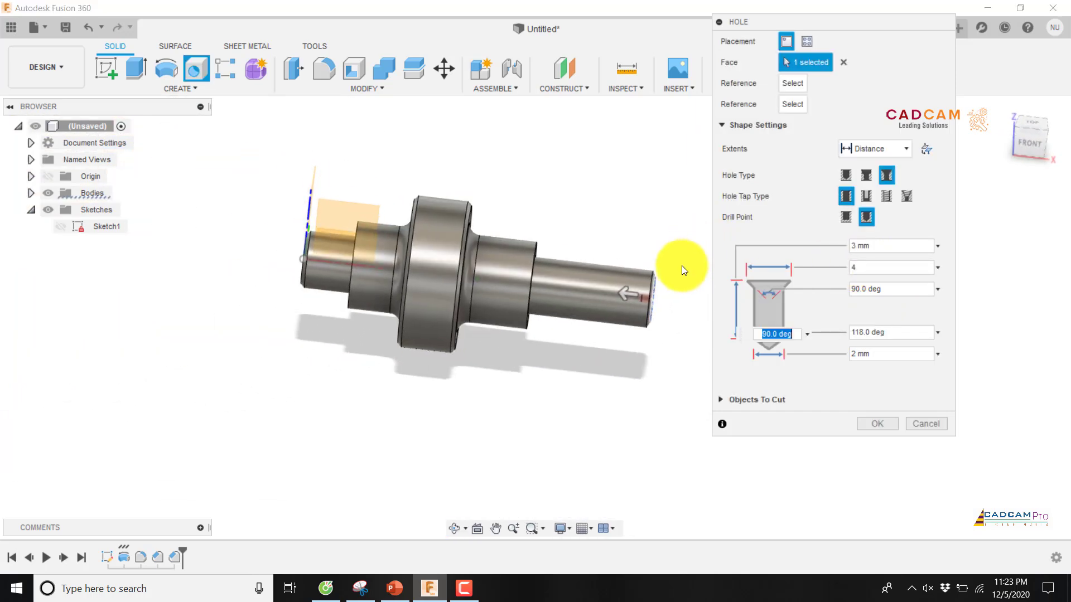
{"action": "scroll", "coordinate": [648, 300], "scroll_direction": "up", "scroll_amount": 5}
{"action": "middle_click_drag", "start_coordinate": [602, 310], "coordinate": [620, 332], "text": "shift"}
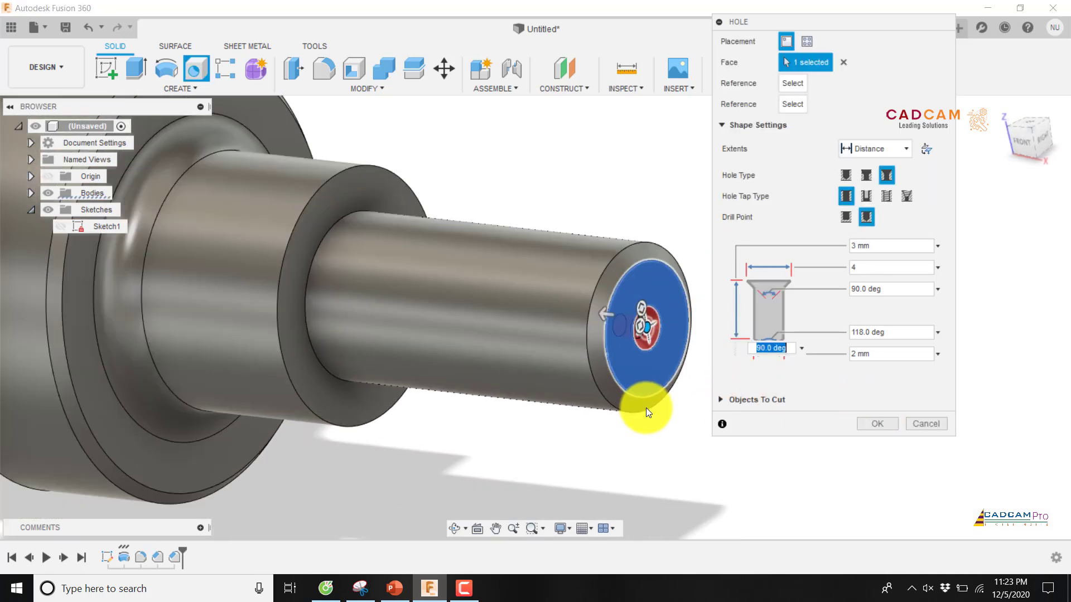
{"action": "scroll", "coordinate": [645, 410], "scroll_direction": "down", "scroll_amount": 5}
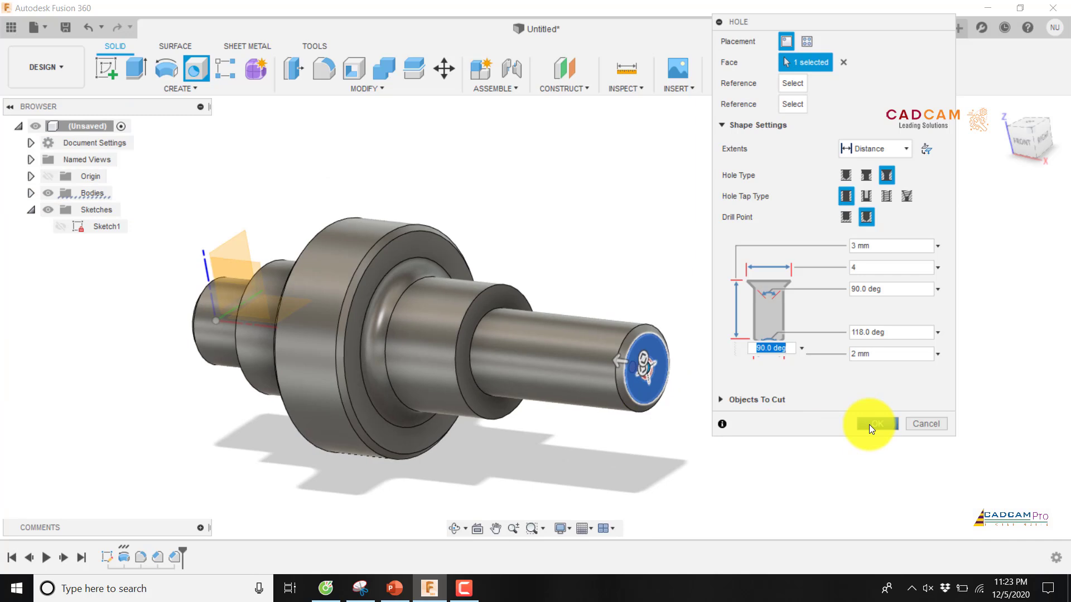
{"action": "left_click", "coordinate": [875, 424]}
{"action": "scroll", "coordinate": [721, 266], "scroll_direction": "down", "scroll_amount": 3}
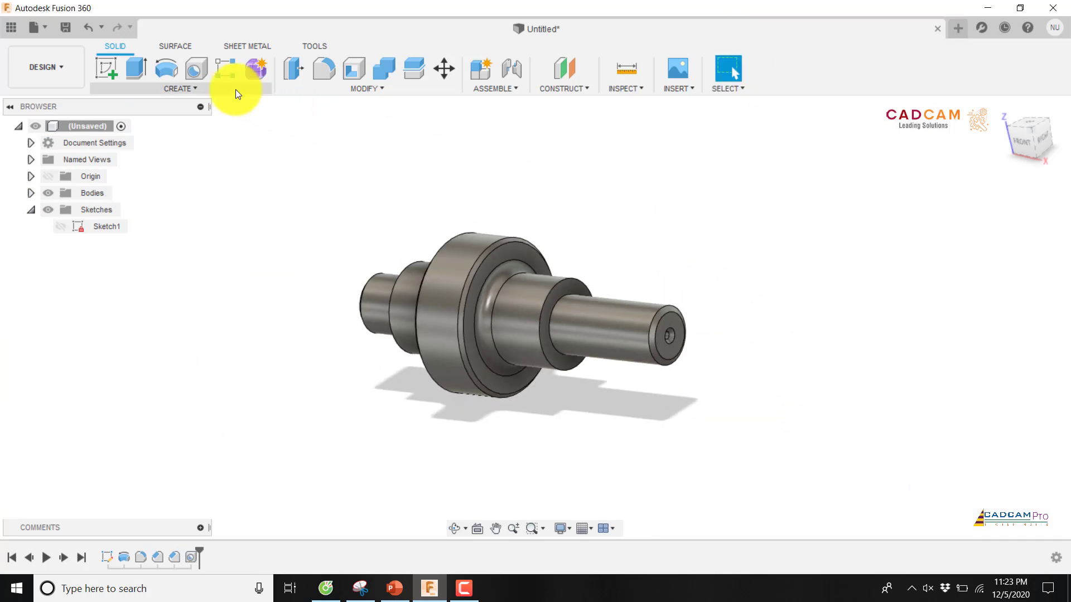
Step: Start a countersunk hole on the end face of the shaft's shorter stub and move its centre to the middle of the face
{"action": "left_click", "coordinate": [197, 70]}
{"action": "middle_click_drag", "start_coordinate": [239, 278], "coordinate": [358, 308], "text": "shift"}
{"action": "left_click", "coordinate": [399, 387]}
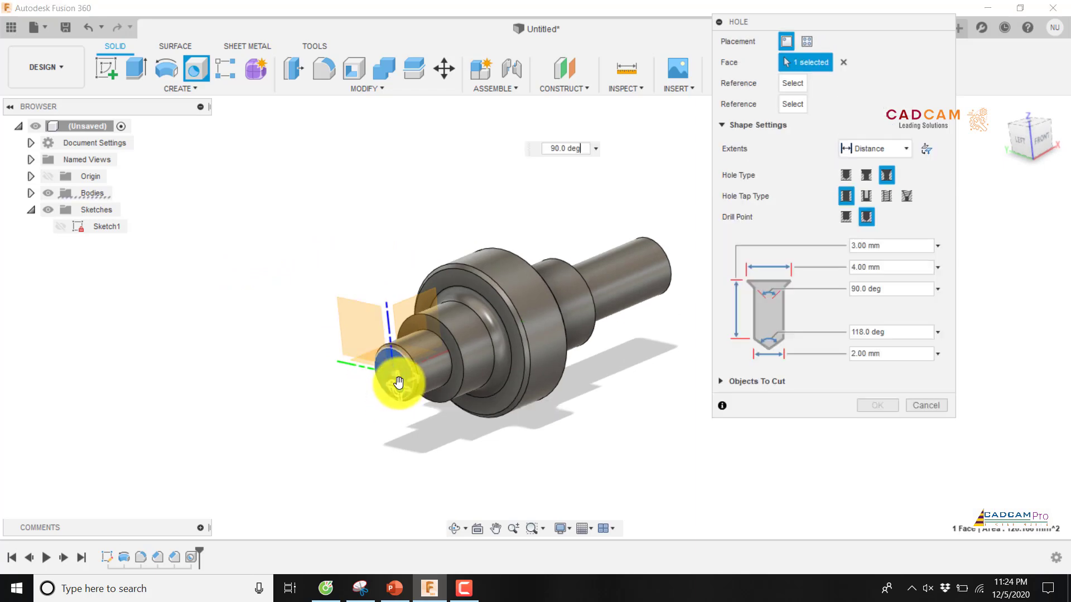
{"action": "scroll", "coordinate": [398, 393], "scroll_direction": "up", "scroll_amount": 5}
{"action": "left_click_drag", "start_coordinate": [398, 375], "coordinate": [385, 344]}
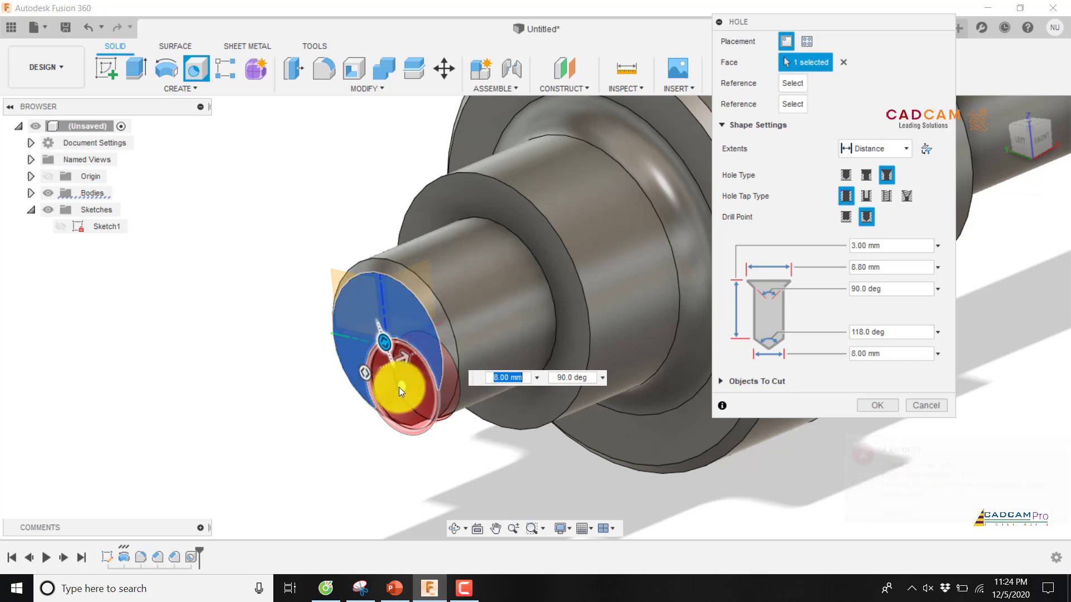
{"action": "left_click_drag", "start_coordinate": [401, 381], "coordinate": [395, 348]}
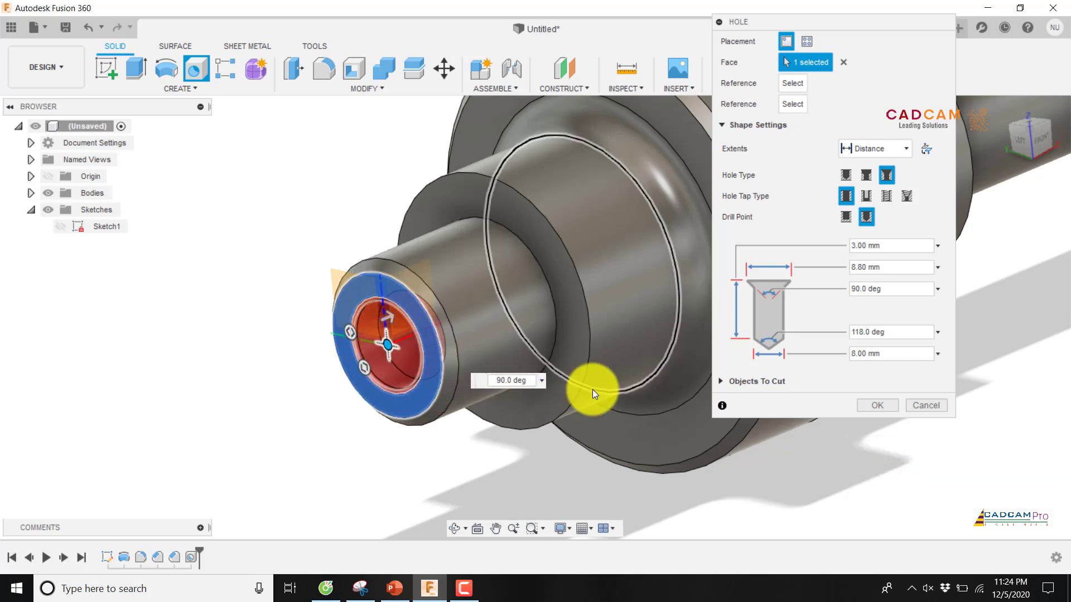
Step: Set the countersink diameter to 4 mm and the hole diameter to 2 mm, check the preview, and create the hole
{"action": "left_click_drag", "start_coordinate": [916, 268], "coordinate": [816, 274]}
{"action": "type", "text": "4"}
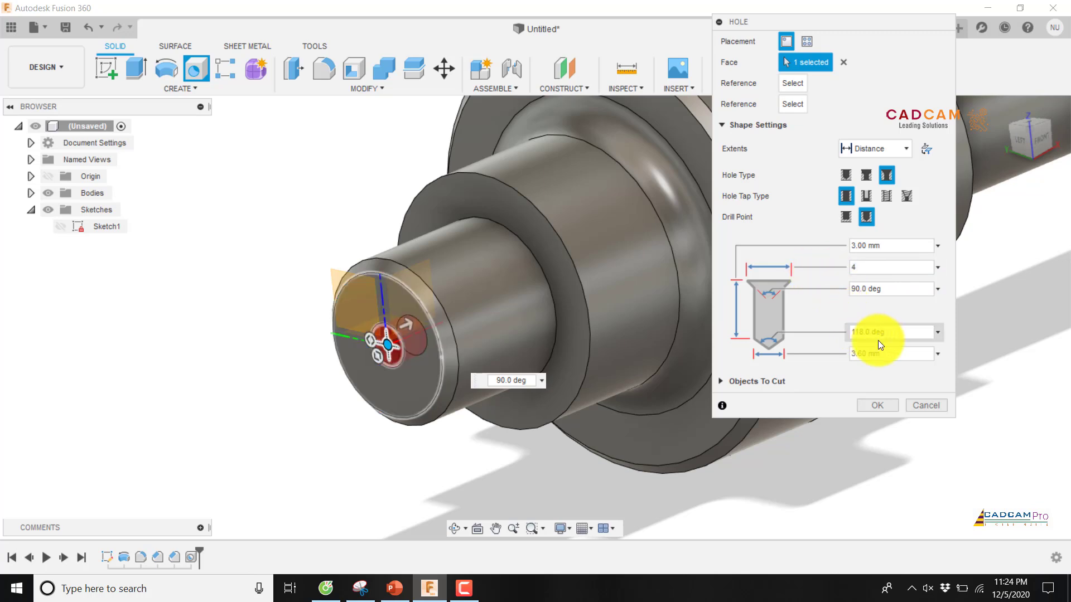
{"action": "left_click_drag", "start_coordinate": [884, 357], "coordinate": [822, 361]}
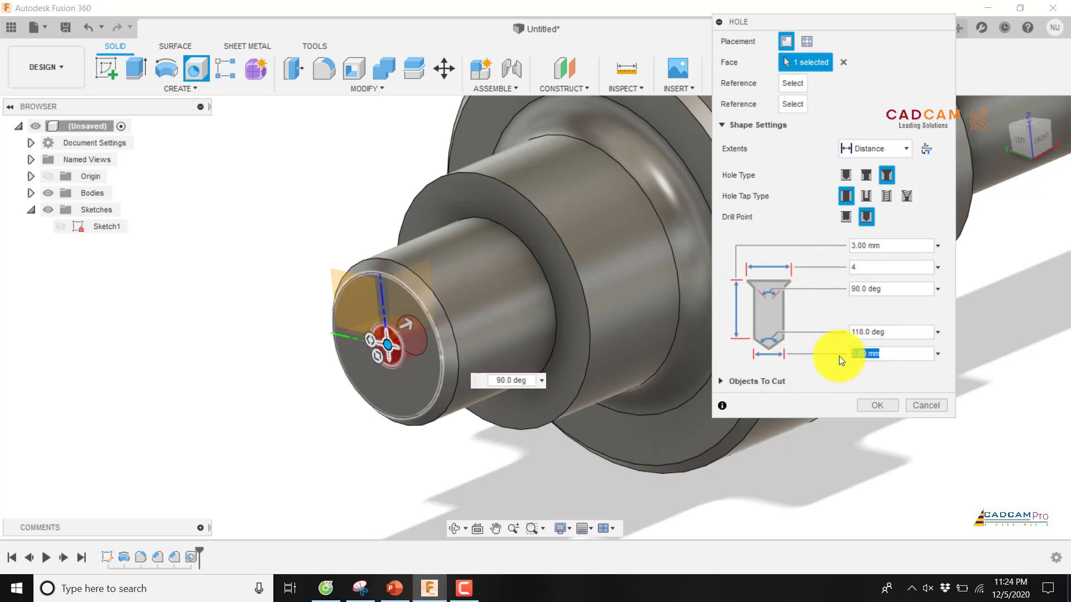
{"action": "type", "text": "2"}
{"action": "left_click", "coordinate": [892, 268]}
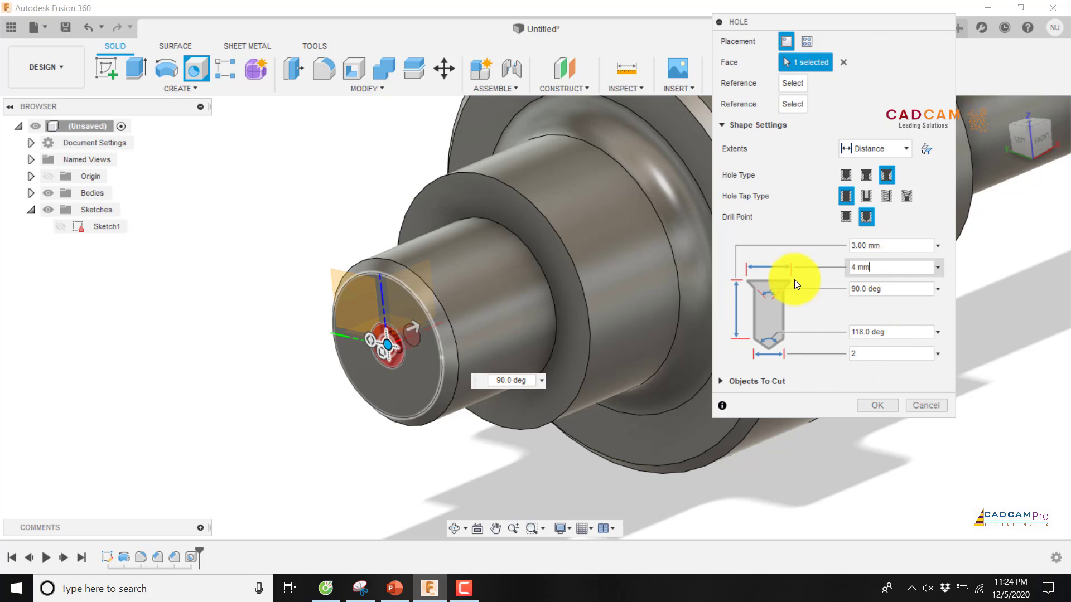
{"action": "middle_click_drag", "start_coordinate": [526, 287], "coordinate": [486, 292], "text": "shift"}
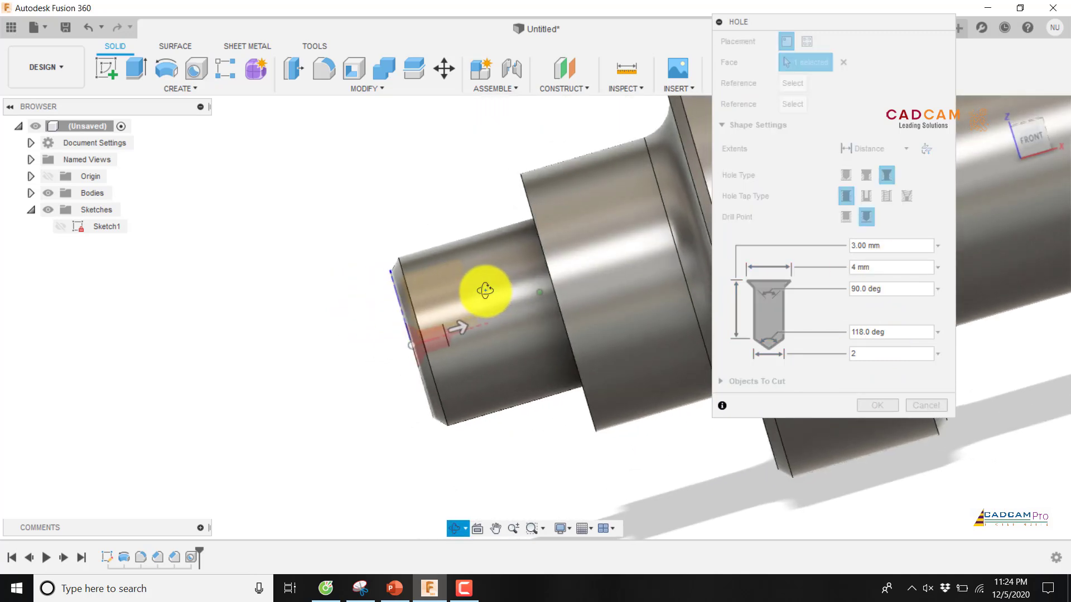
{"action": "left_click", "coordinate": [882, 400]}
{"action": "scroll", "coordinate": [349, 343], "scroll_direction": "down", "scroll_amount": 5}
{"action": "middle_click_drag", "start_coordinate": [349, 343], "coordinate": [636, 406], "text": "shift"}
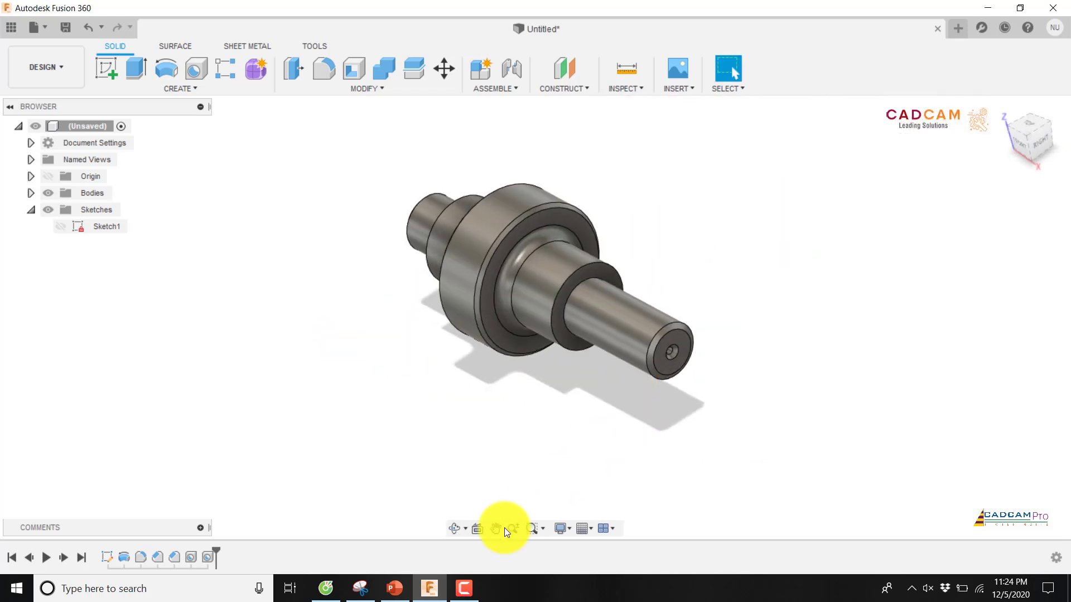
Step: Check the shaft drawing in PowerPoint, return to Fusion 360, and start a sketch on the longer journal's end face, viewed head-on
{"action": "left_click", "coordinate": [394, 586]}
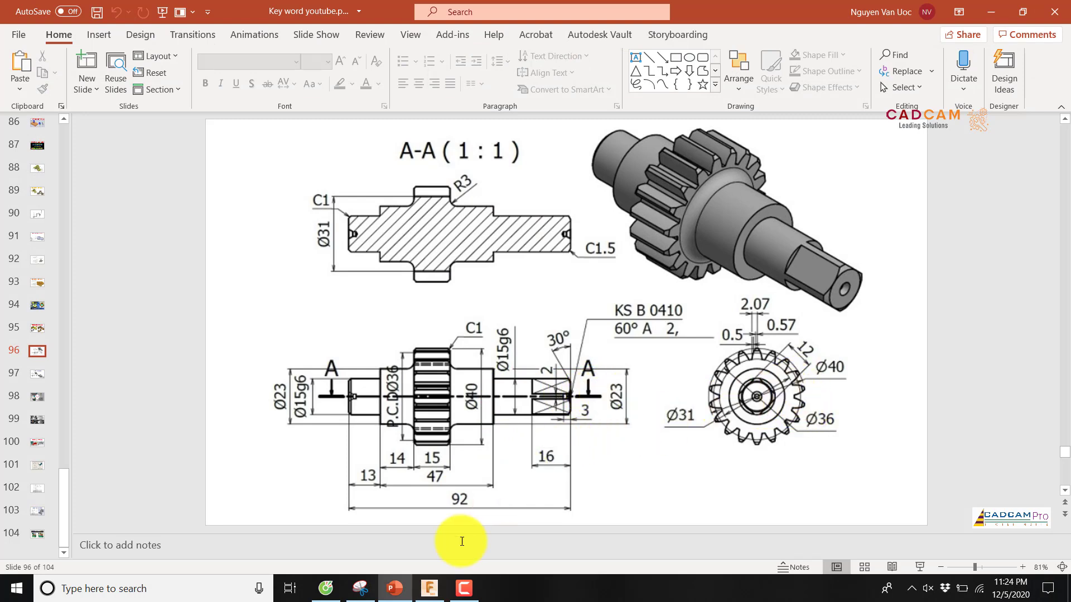
{"action": "left_click", "coordinate": [429, 587]}
{"action": "left_click", "coordinate": [683, 341]}
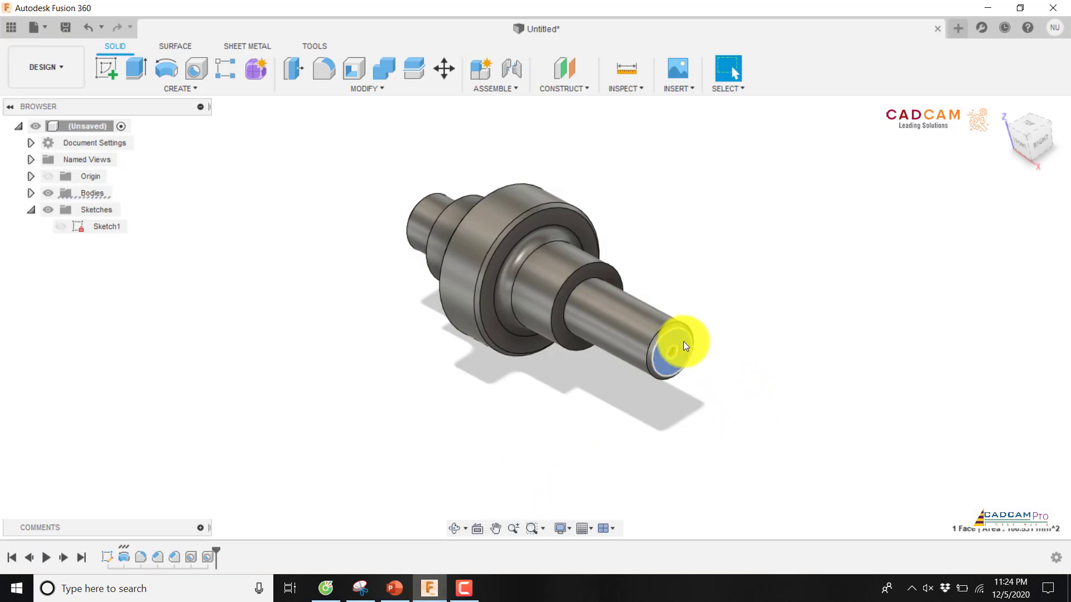
{"action": "left_click", "coordinate": [111, 66]}
{"action": "left_click", "coordinate": [1019, 244]}
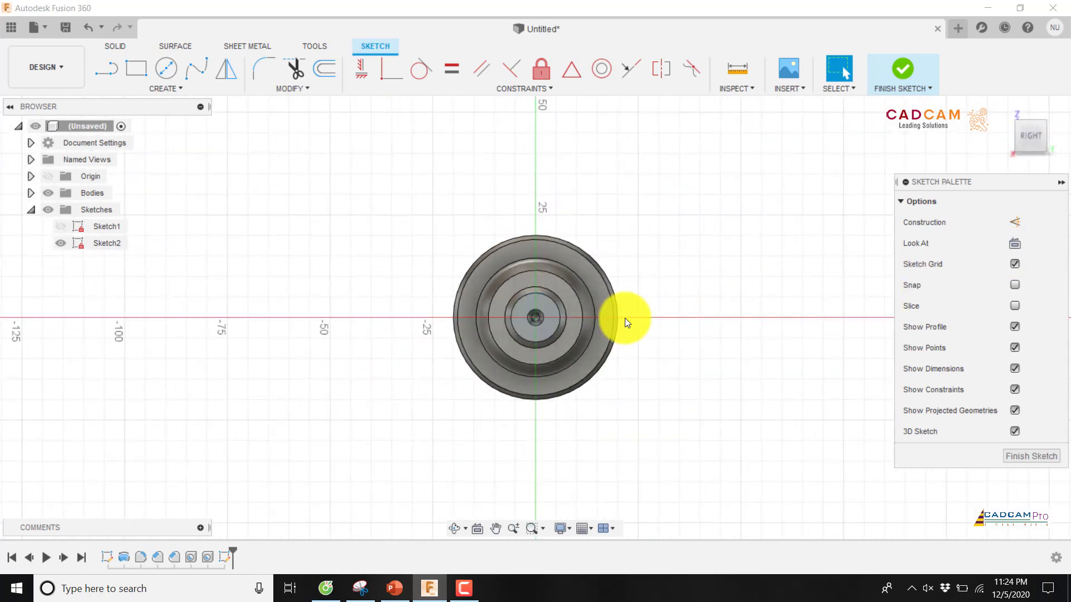
{"action": "scroll", "coordinate": [600, 316], "scroll_direction": "up", "scroll_amount": 3}
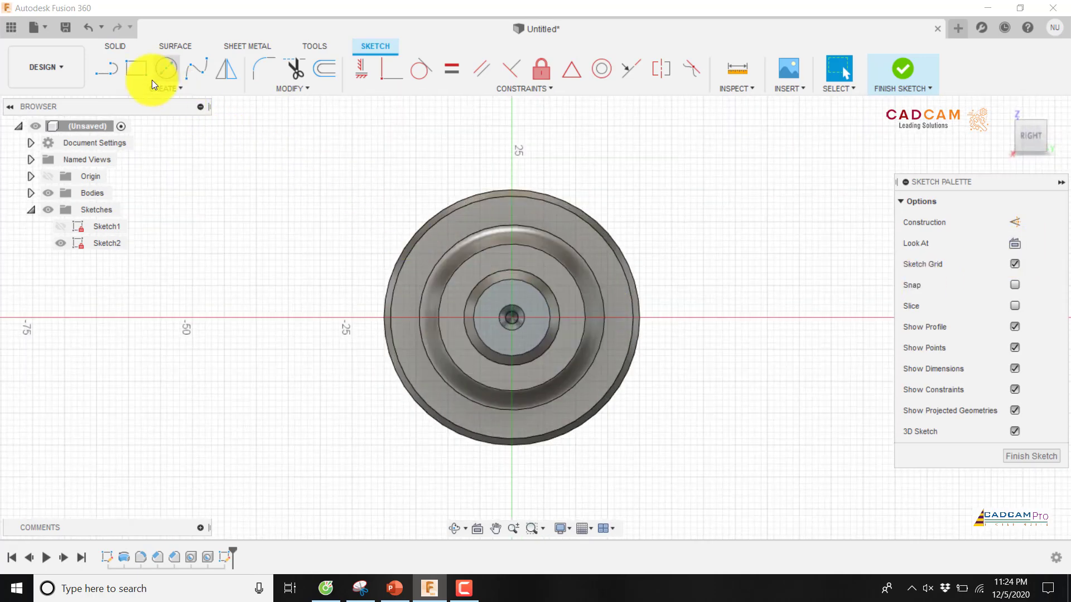
Step: Check the square's size in the PowerPoint drawing and sketch a 12 by 12 mm centre rectangle on the shaft axis in Fusion 360
{"action": "key", "text": "r"}
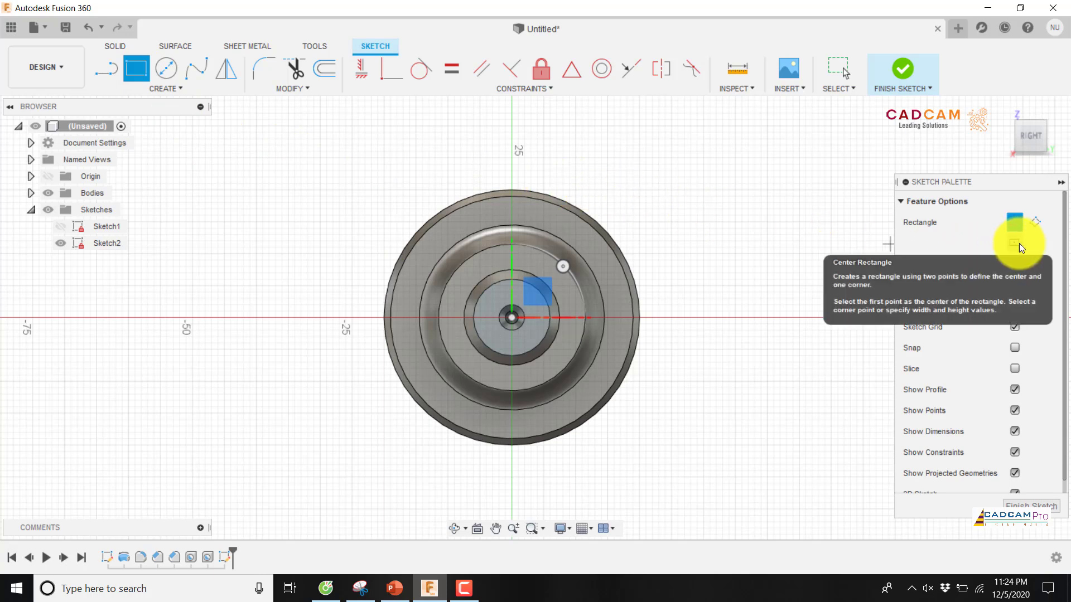
{"action": "left_click", "coordinate": [396, 589]}
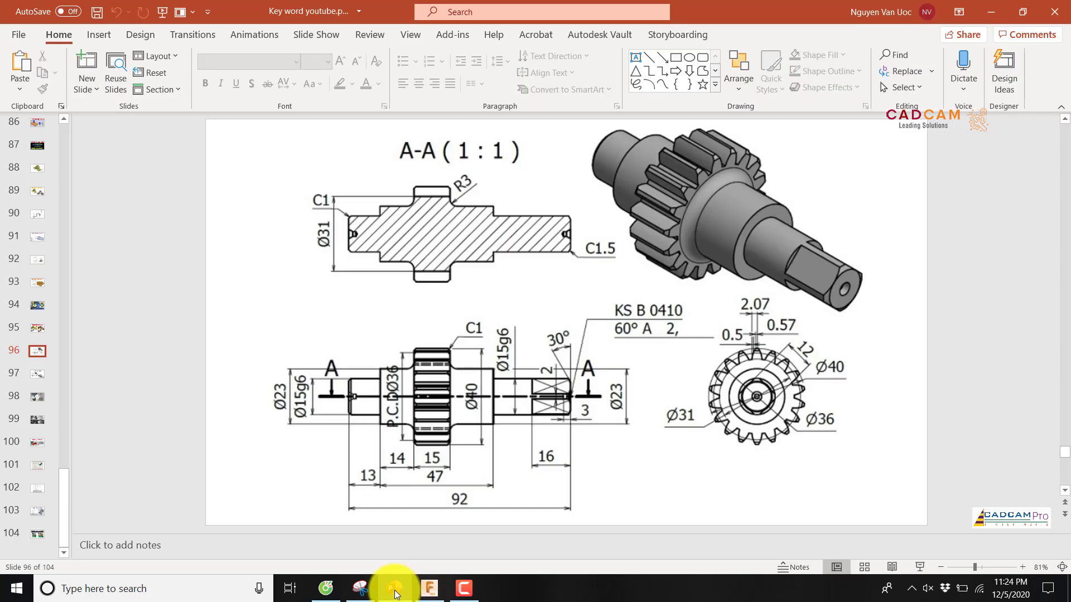
{"action": "left_click", "coordinate": [394, 590]}
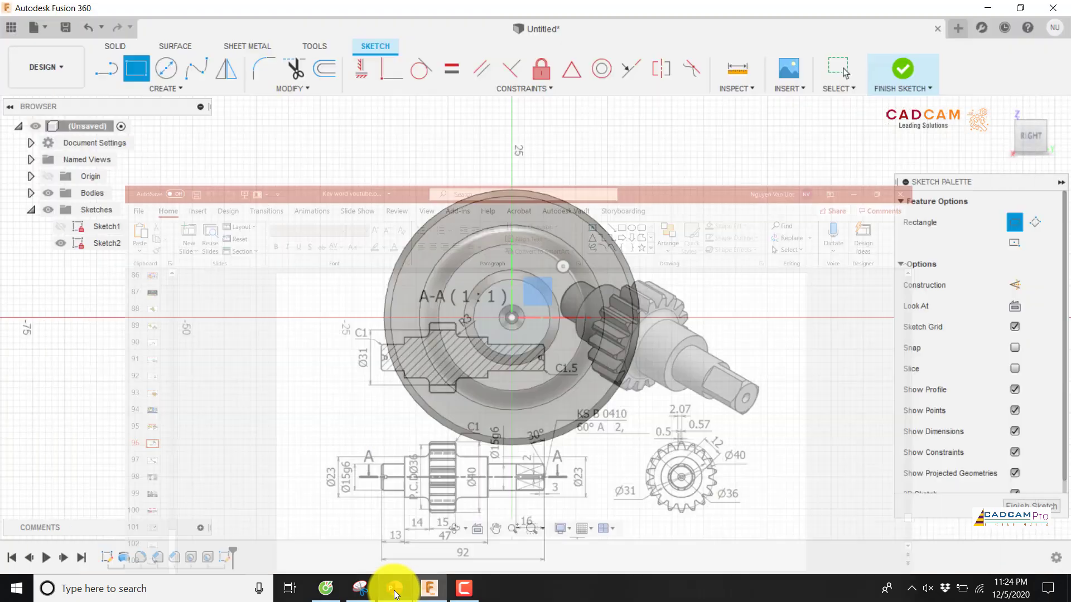
{"action": "left_click", "coordinate": [1014, 243]}
{"action": "left_click", "coordinate": [511, 318]}
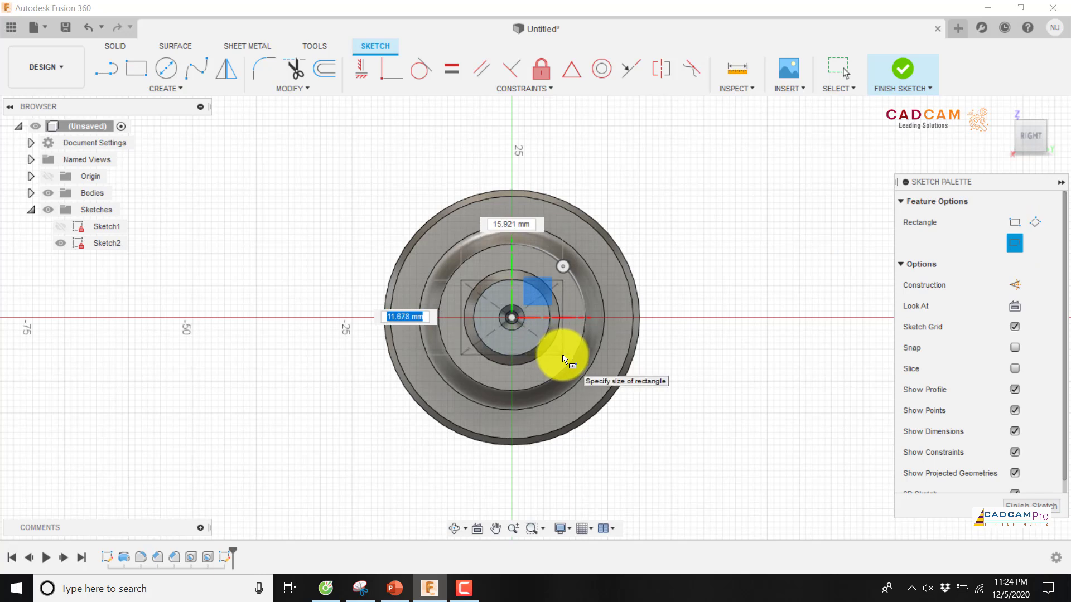
{"action": "key", "text": "Tab"}
{"action": "type", "text": "12"}
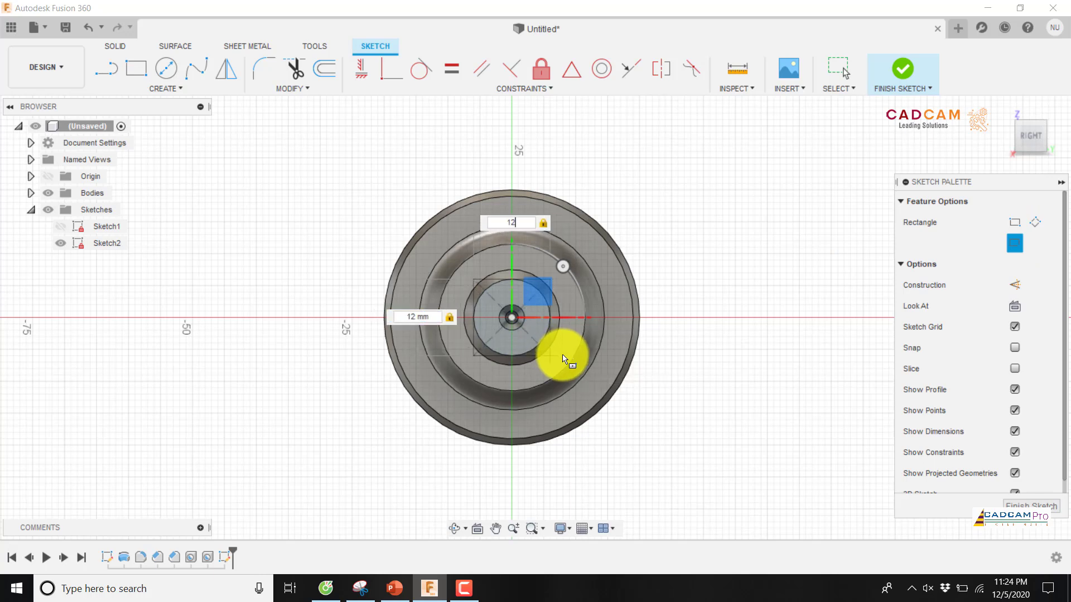
{"action": "key", "text": "Return"}
{"action": "key", "text": "Escape"}
Step: Project the journal's outer circular edge into the sketch around the square and finish the sketch
{"action": "scroll", "coordinate": [562, 353], "scroll_direction": "up", "scroll_amount": 3}
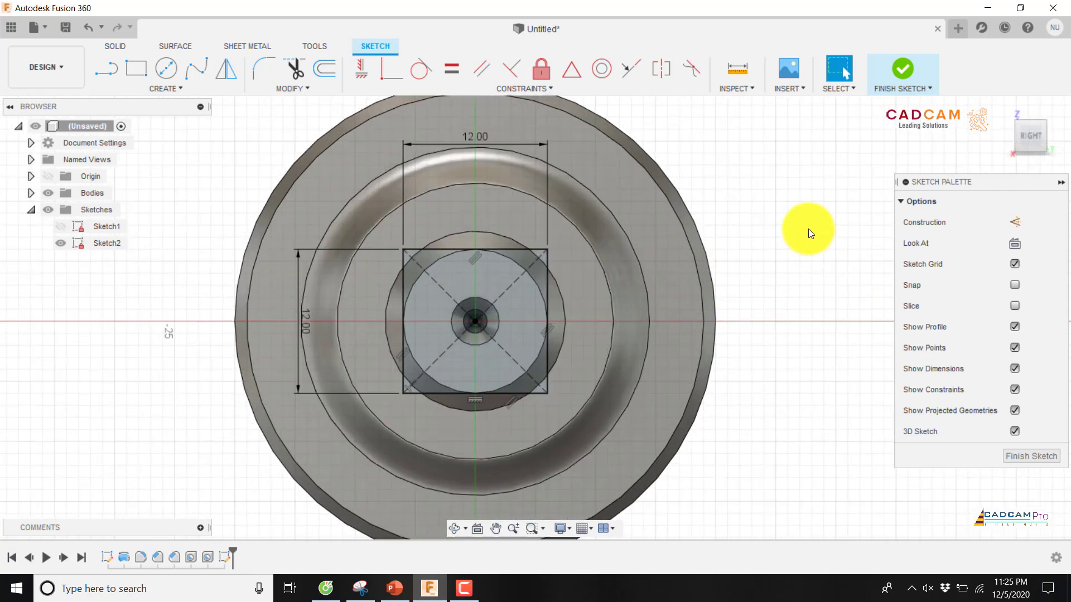
{"action": "left_click", "coordinate": [182, 87]}
{"action": "mouse_move", "coordinate": [156, 342]}
{"action": "left_click", "coordinate": [241, 337]}
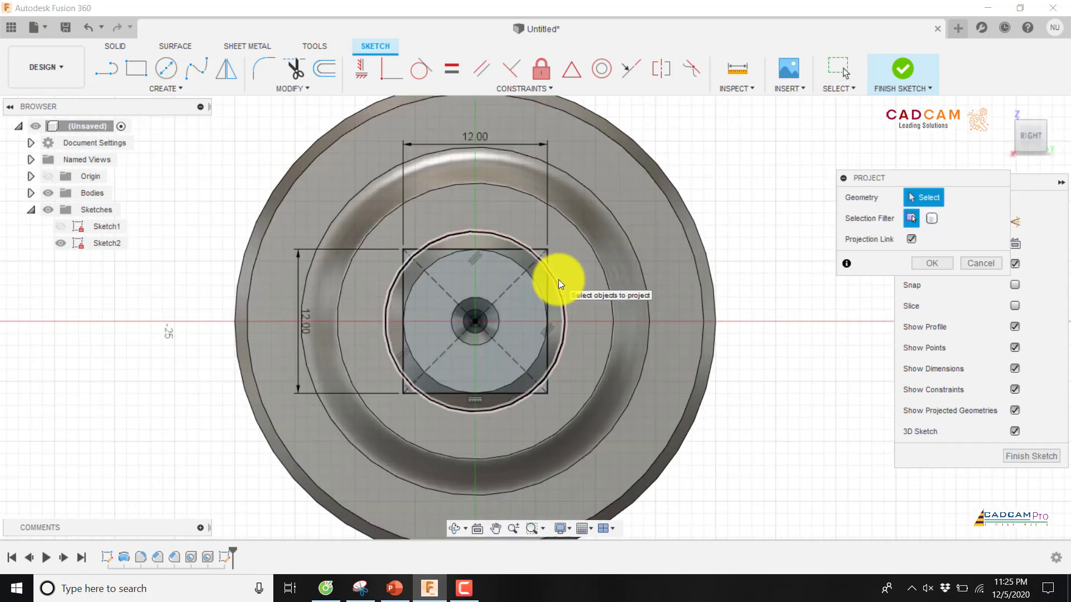
{"action": "left_click", "coordinate": [557, 279]}
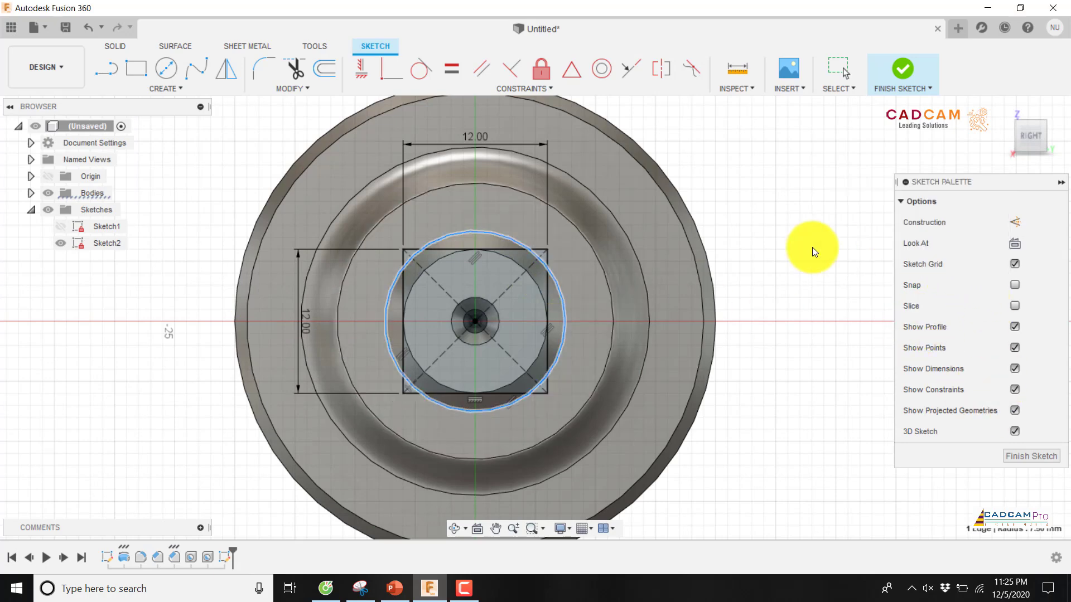
{"action": "left_click", "coordinate": [932, 263]}
{"action": "scroll", "coordinate": [733, 242], "scroll_direction": "down", "scroll_amount": 3}
{"action": "left_click", "coordinate": [1025, 456]}
Step: Extrude the four circle segments outside the square as a -16 mm cut to form flats on the shaft end
{"action": "mouse_move", "coordinate": [724, 259]}
{"action": "middle_mouse_down", "text": "shift"}
{"action": "mouse_move", "coordinate": [789, 242]}
{"action": "mouse_move", "coordinate": [837, 263]}
{"action": "mouse_move", "coordinate": [823, 275]}
{"action": "middle_mouse_up", "text": "shift"}
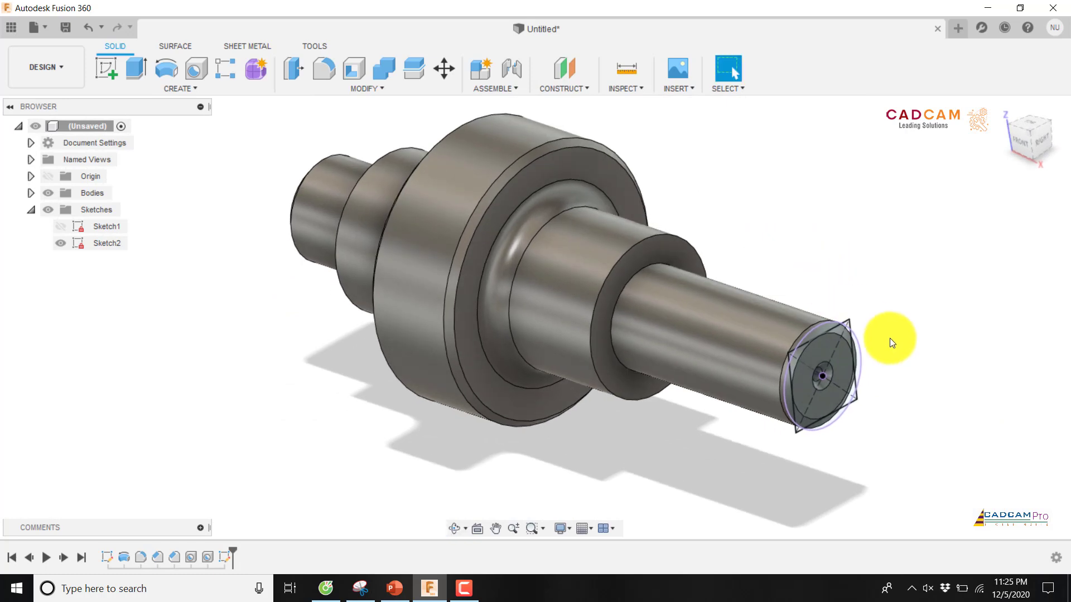
{"action": "scroll", "coordinate": [893, 343], "scroll_direction": "up", "scroll_amount": 5}
{"action": "left_click", "coordinate": [136, 71]}
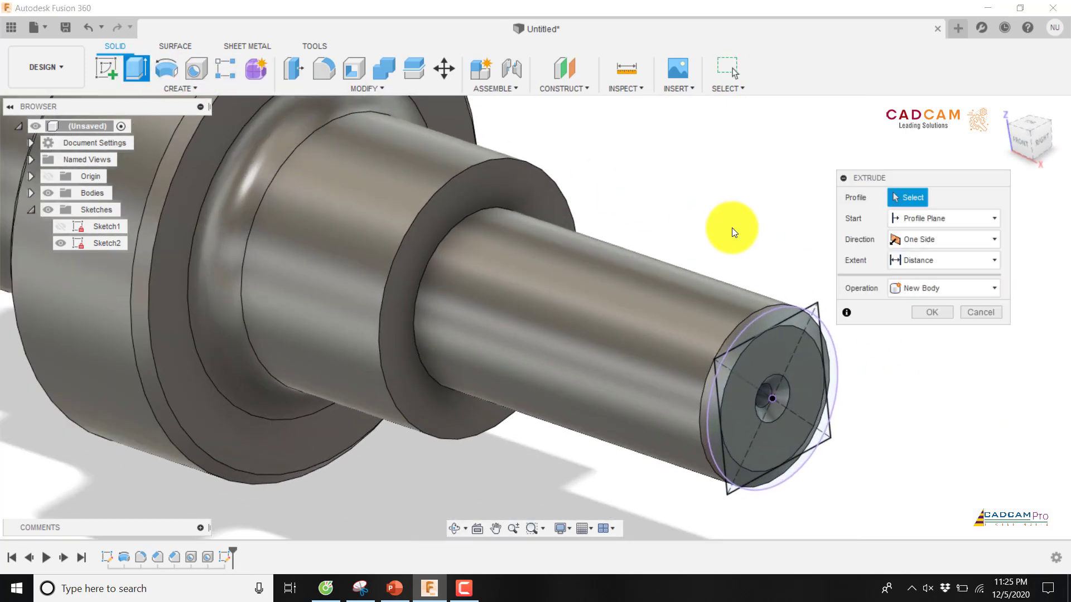
{"action": "left_click", "coordinate": [772, 315]}
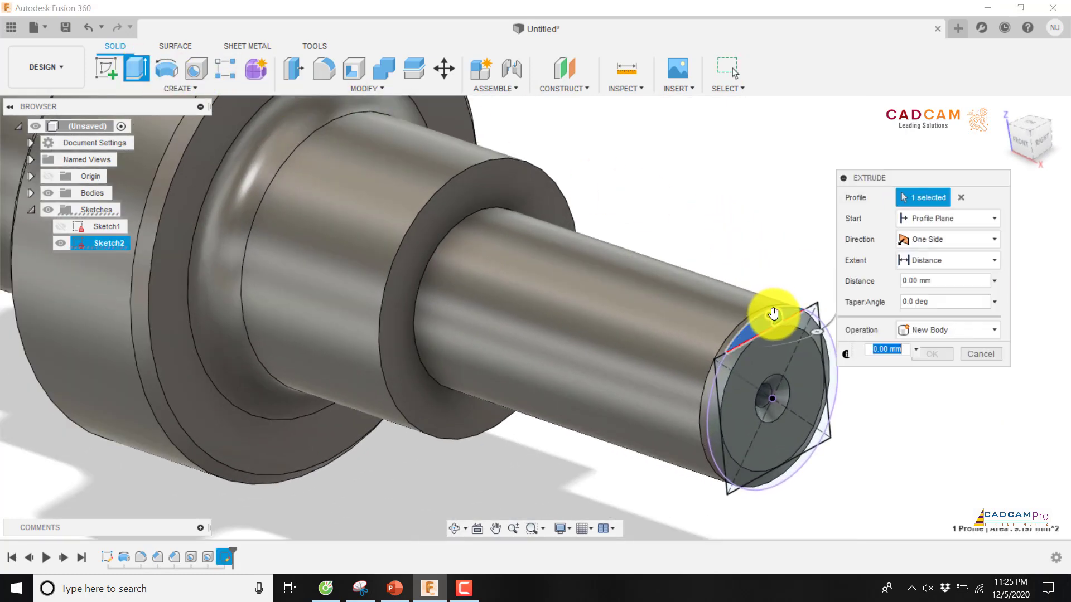
{"action": "left_click", "coordinate": [774, 483]}
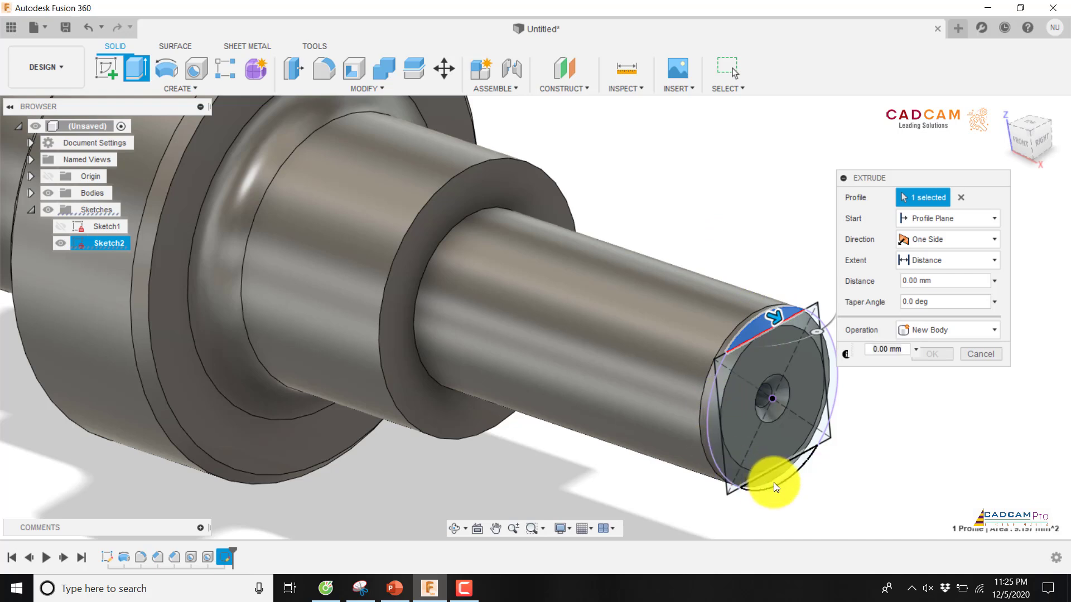
{"action": "left_click", "coordinate": [834, 386]}
{"action": "left_click", "coordinate": [715, 420]}
{"action": "left_click_drag", "start_coordinate": [711, 429], "coordinate": [648, 400]}
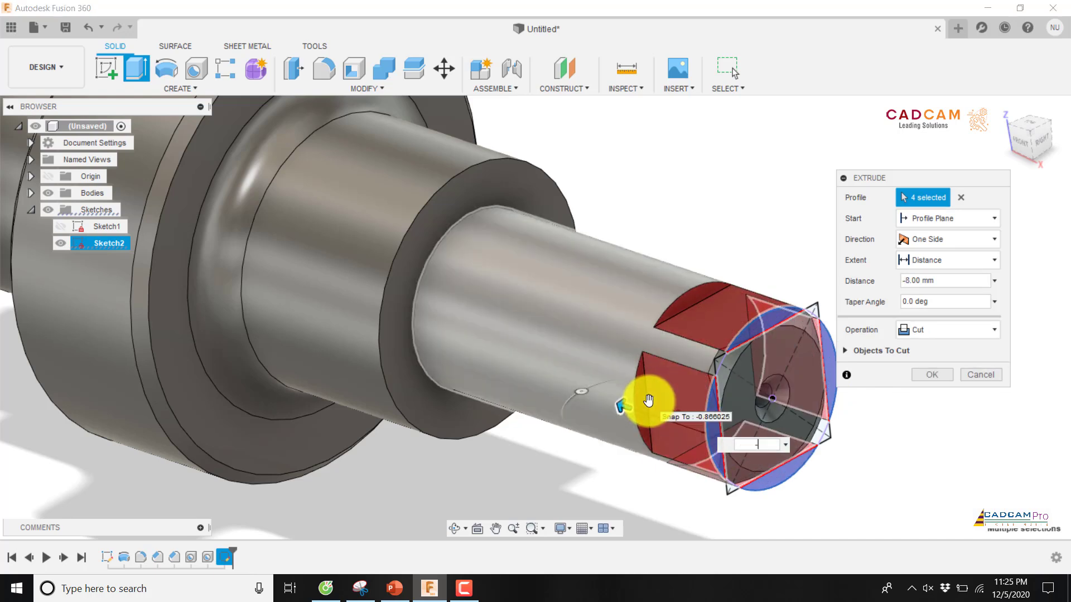
{"action": "type", "text": "-16"}
{"action": "key", "text": "Return"}
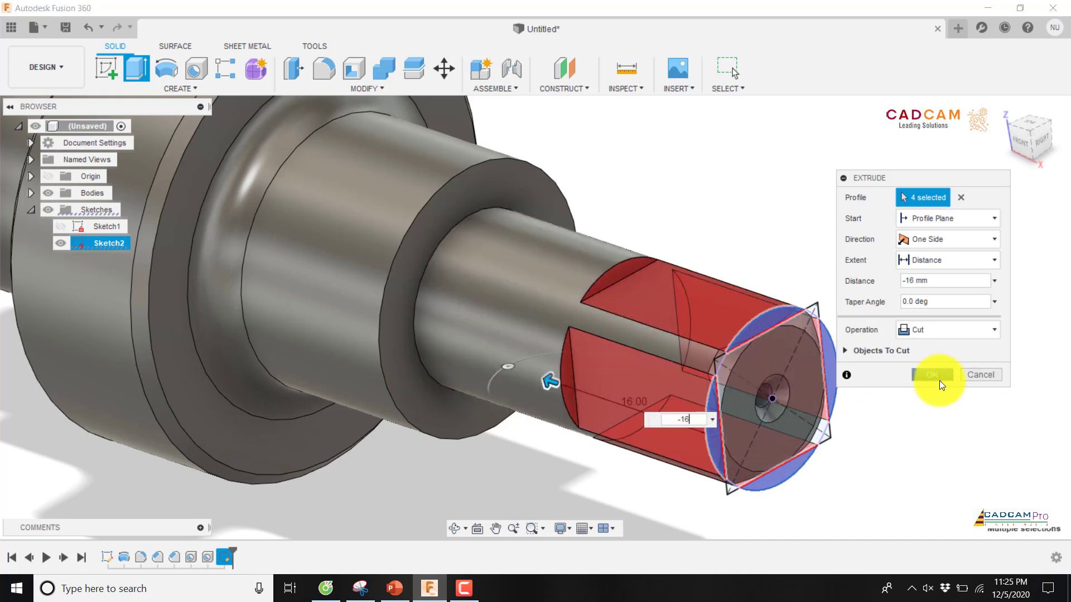
{"action": "left_click", "coordinate": [941, 381]}
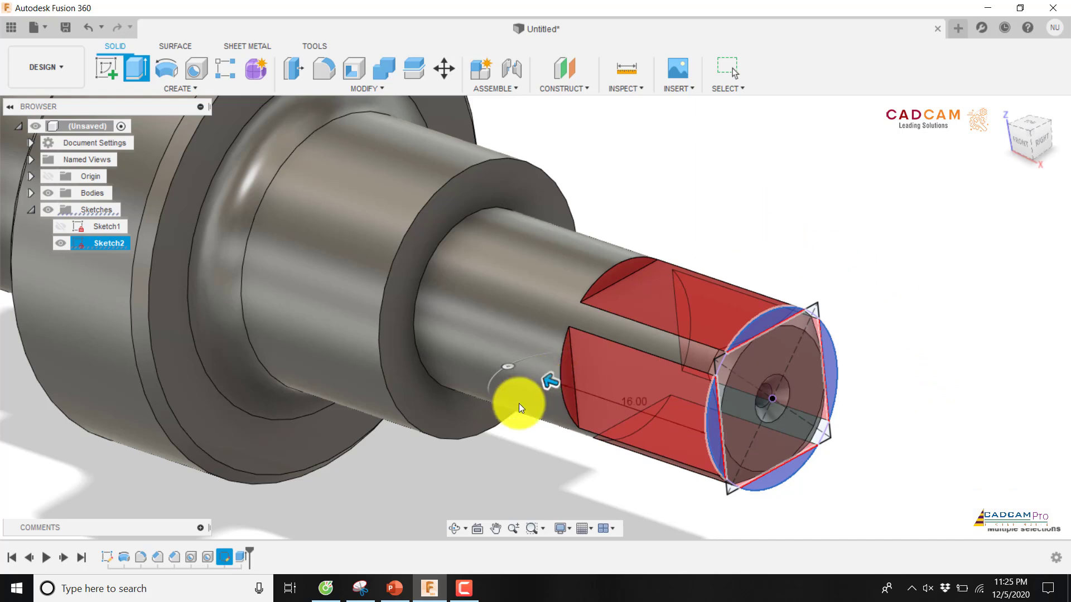
{"action": "scroll", "coordinate": [806, 305], "scroll_direction": "down", "scroll_amount": 5}
{"action": "middle_click_drag", "start_coordinate": [828, 352], "coordinate": [820, 305], "text": "shift"}
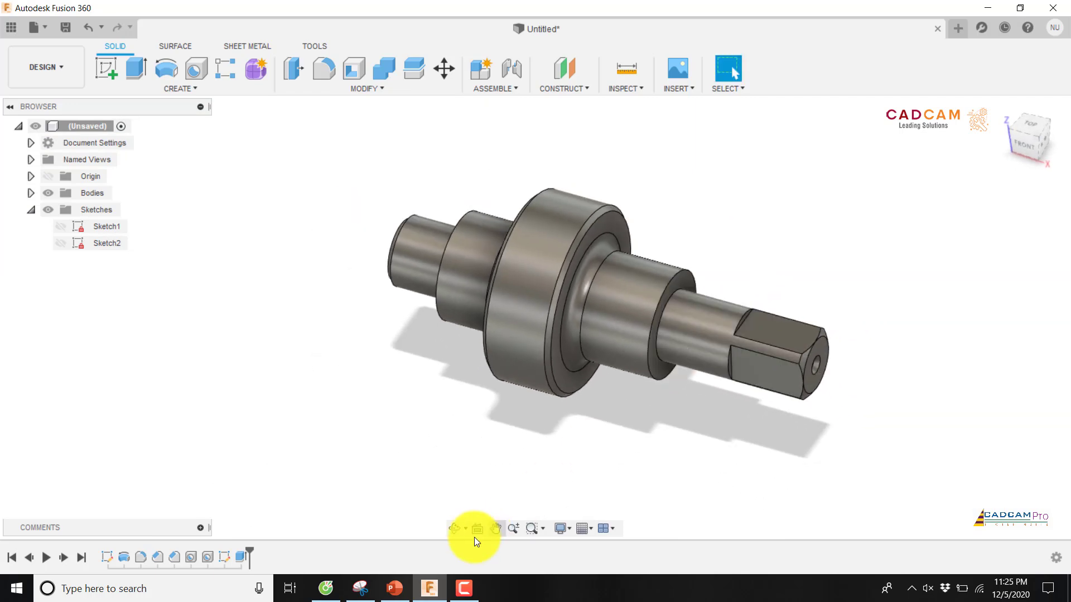
Step: Enlarge the PowerPoint drawing to 140% and examine the gear's end view with its tooth widths and diameters
{"action": "left_click", "coordinate": [392, 589]}
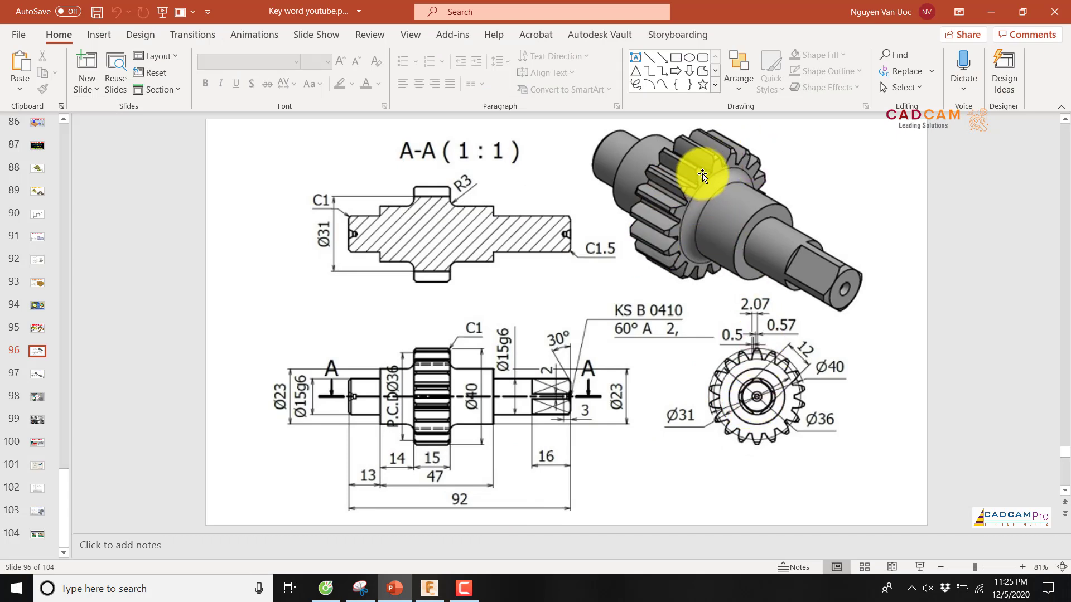
{"action": "left_click", "coordinate": [1026, 565]}
{"action": "left_click", "coordinate": [1025, 566]}
{"action": "left_click", "coordinate": [1026, 566]}
{"action": "left_click", "coordinate": [571, 355]}
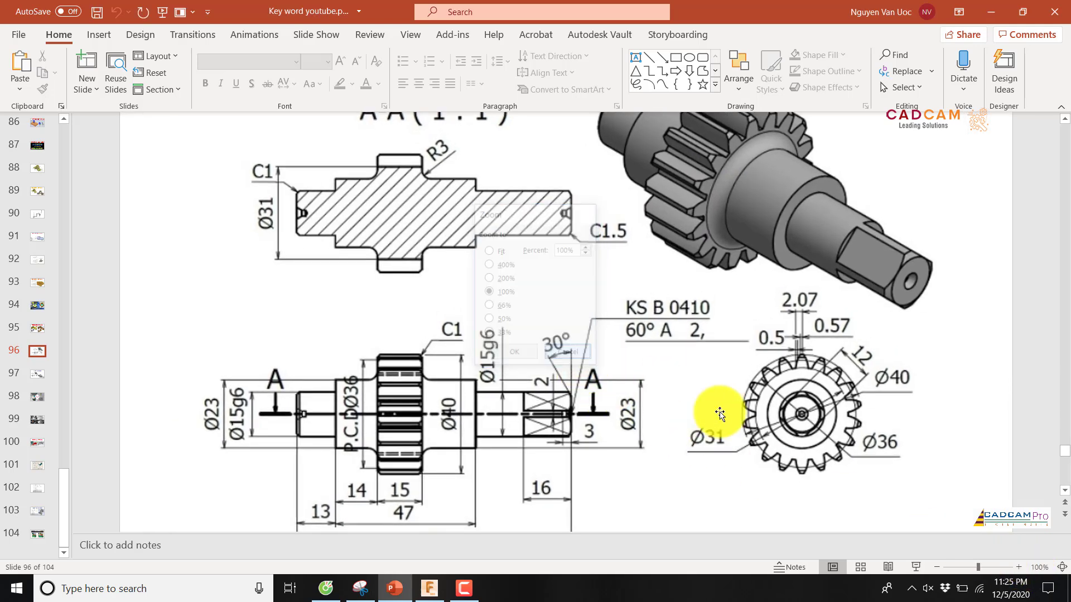
{"action": "left_click", "coordinate": [1017, 567]}
{"action": "left_click", "coordinate": [1018, 567]}
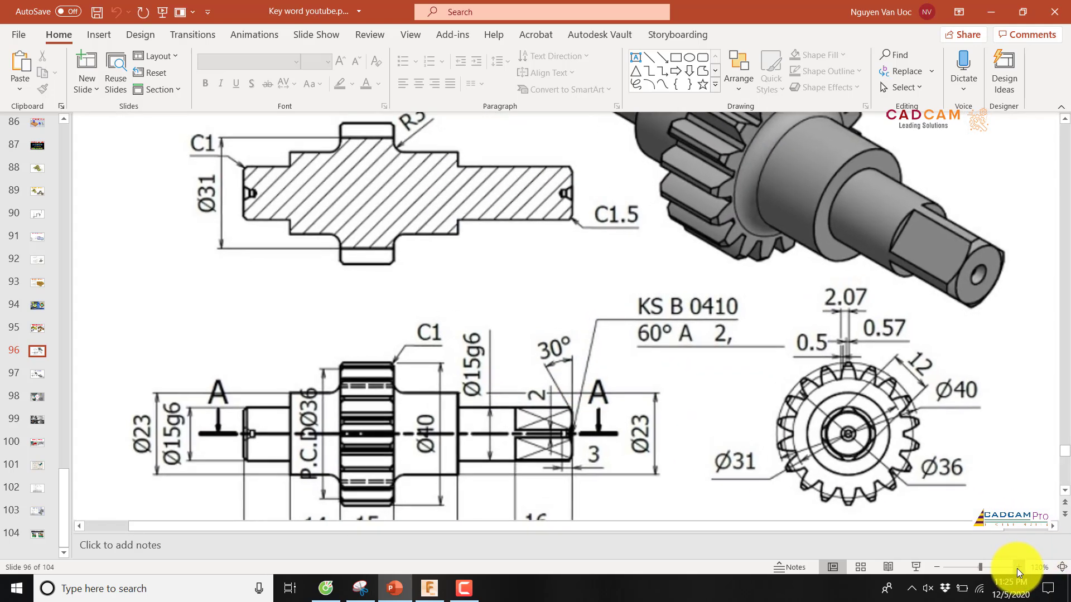
{"action": "left_click", "coordinate": [1019, 567]}
{"action": "left_click", "coordinate": [1018, 567]}
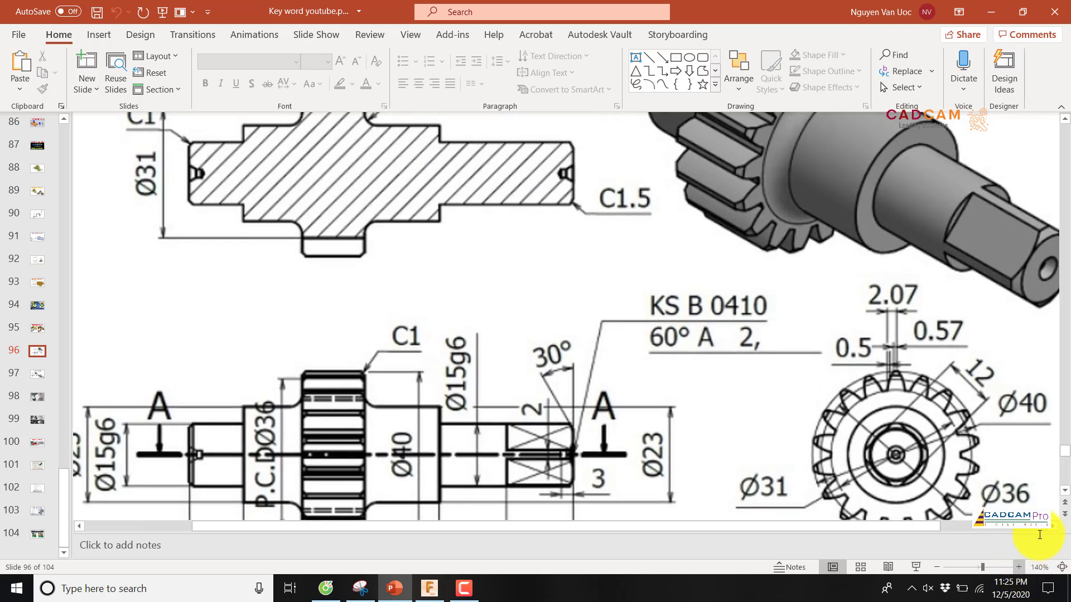
{"action": "left_click", "coordinate": [1064, 493]}
{"action": "left_click", "coordinate": [1053, 527]}
{"action": "left_click", "coordinate": [1053, 527]}
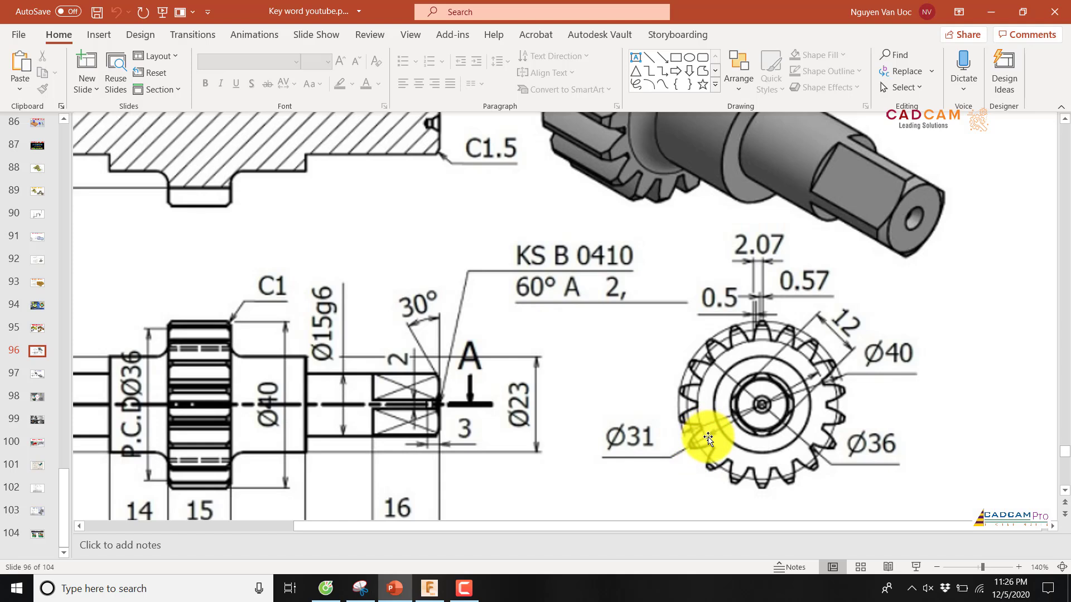
Step: Return to Fusion 360 and start a sketch on the gear blank's flat side face, on the side of the squared shaft end
{"action": "left_click", "coordinate": [430, 588]}
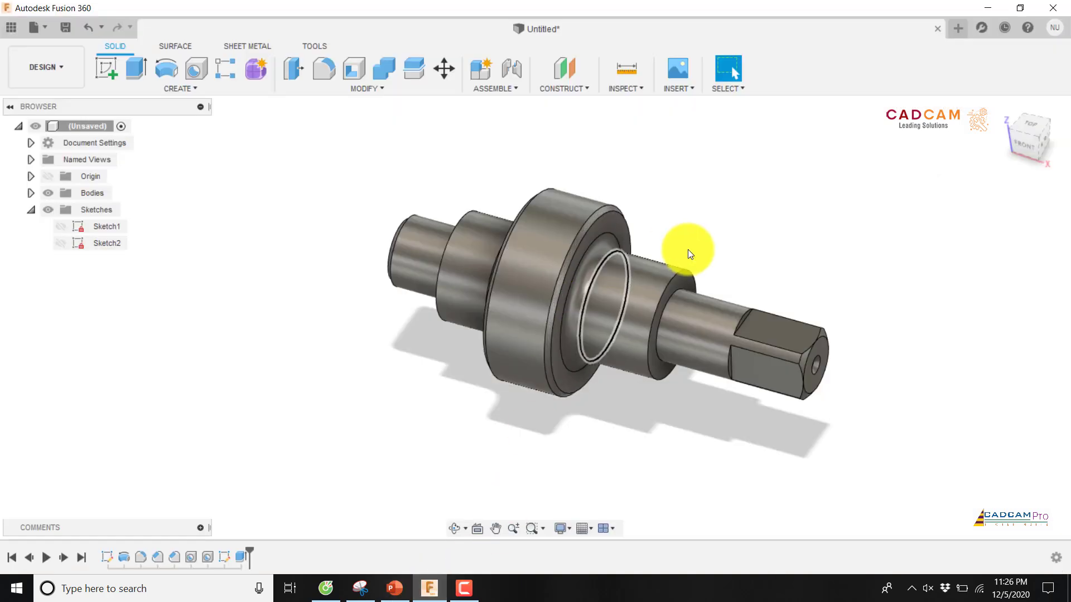
{"action": "left_click", "coordinate": [111, 64]}
{"action": "mouse_move", "coordinate": [605, 184]}
{"action": "middle_mouse_down", "text": "shift"}
{"action": "mouse_move", "coordinate": [679, 203]}
{"action": "mouse_move", "coordinate": [651, 213]}
{"action": "middle_mouse_up", "text": "shift"}
{"action": "left_click", "coordinate": [635, 228]}
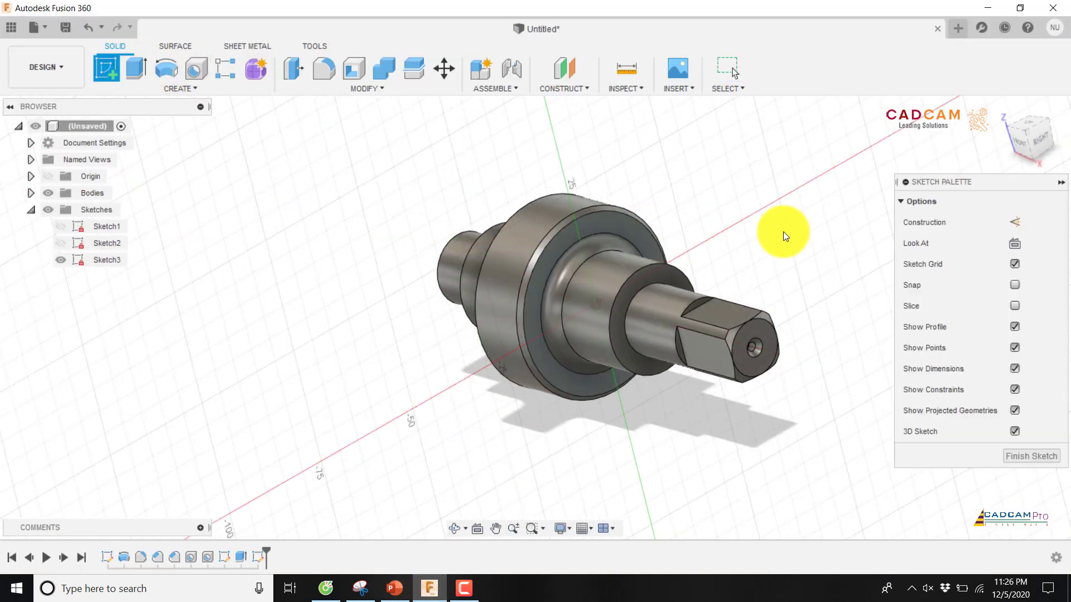
Step: Look straight at the sketch plane and draw two circles centred on the shaft axis with diameters of 31 mm and 36 mm
{"action": "left_click", "coordinate": [1015, 241]}
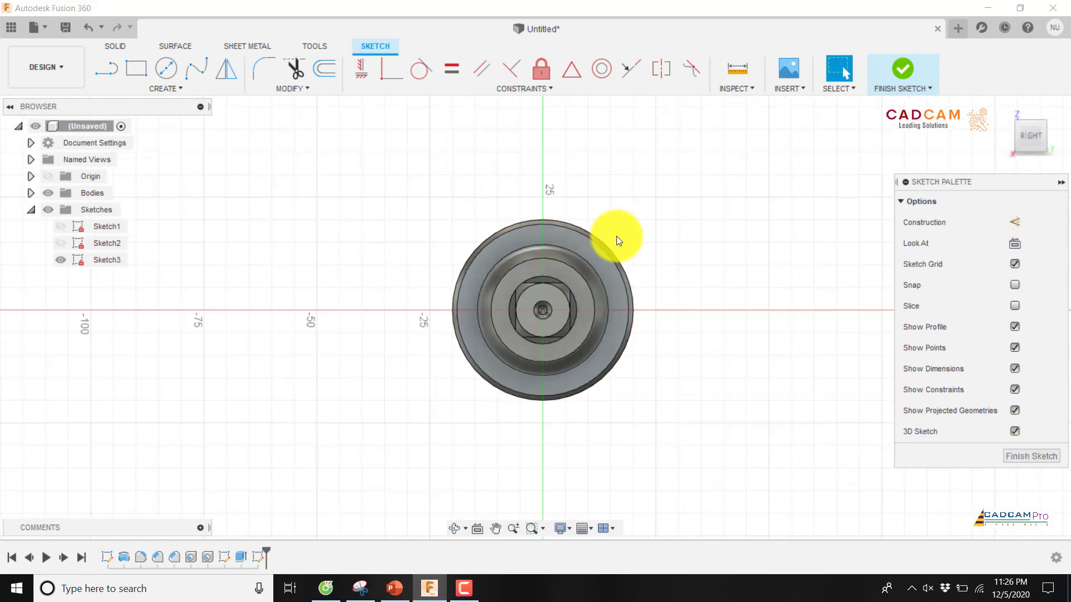
{"action": "left_click", "coordinate": [166, 69]}
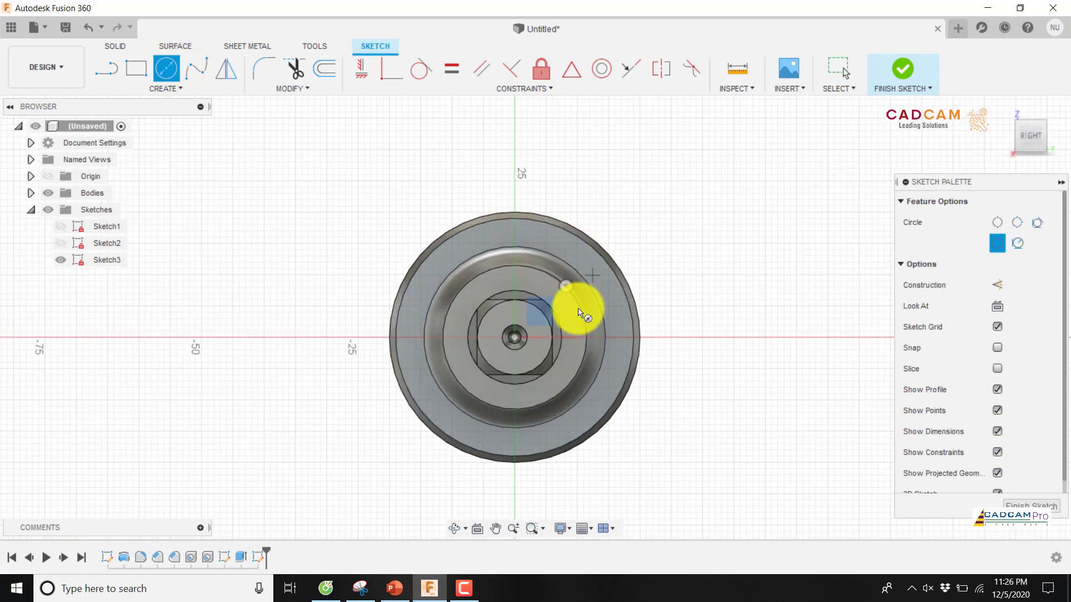
{"action": "left_click", "coordinate": [513, 338]}
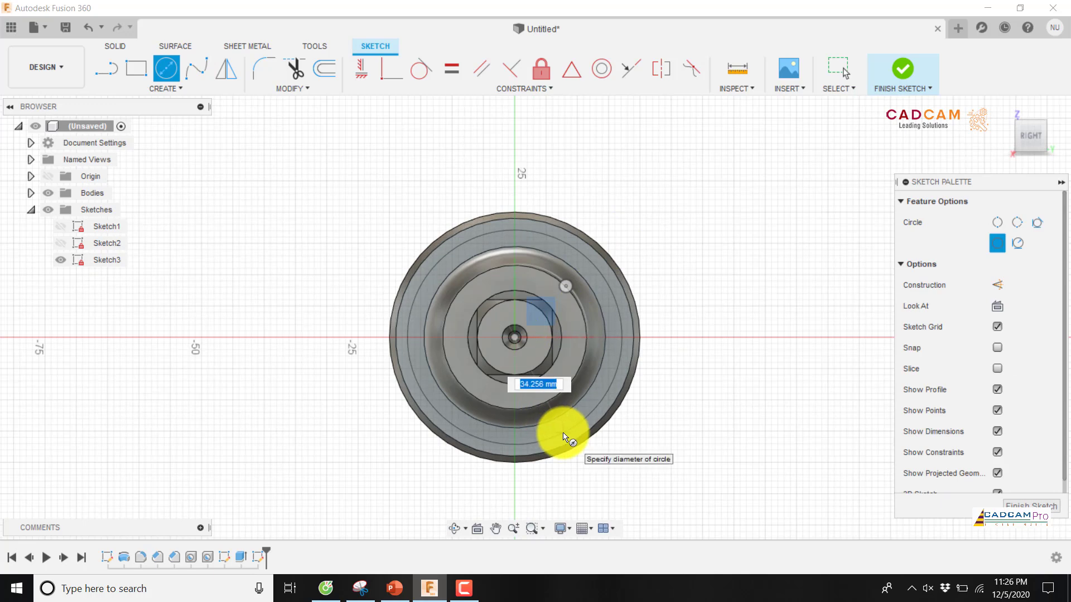
{"action": "type", "text": "31"}
{"action": "key", "text": "Return"}
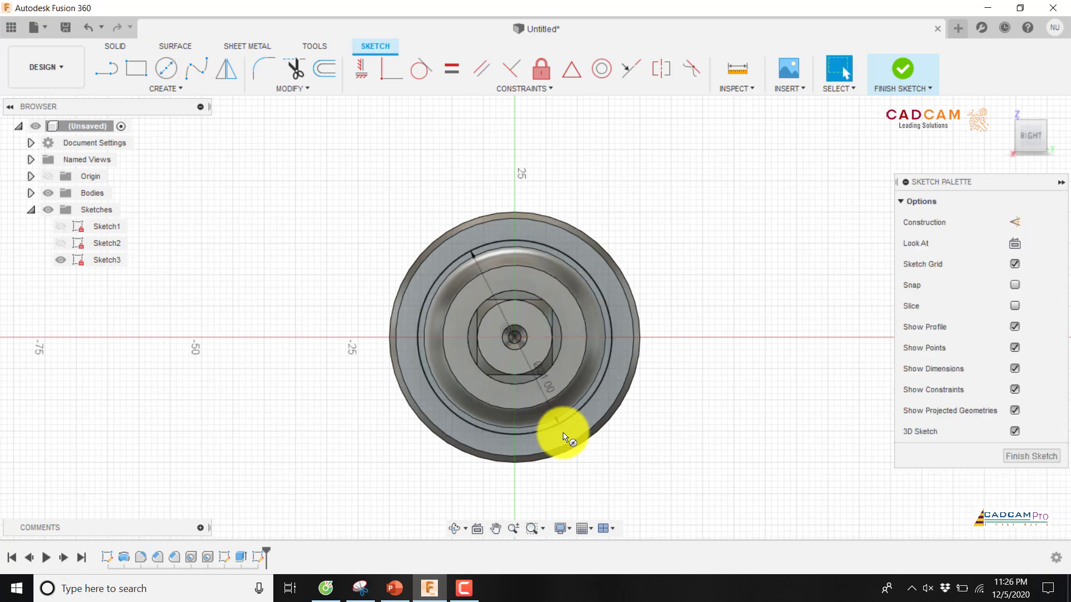
{"action": "left_click", "coordinate": [513, 337]}
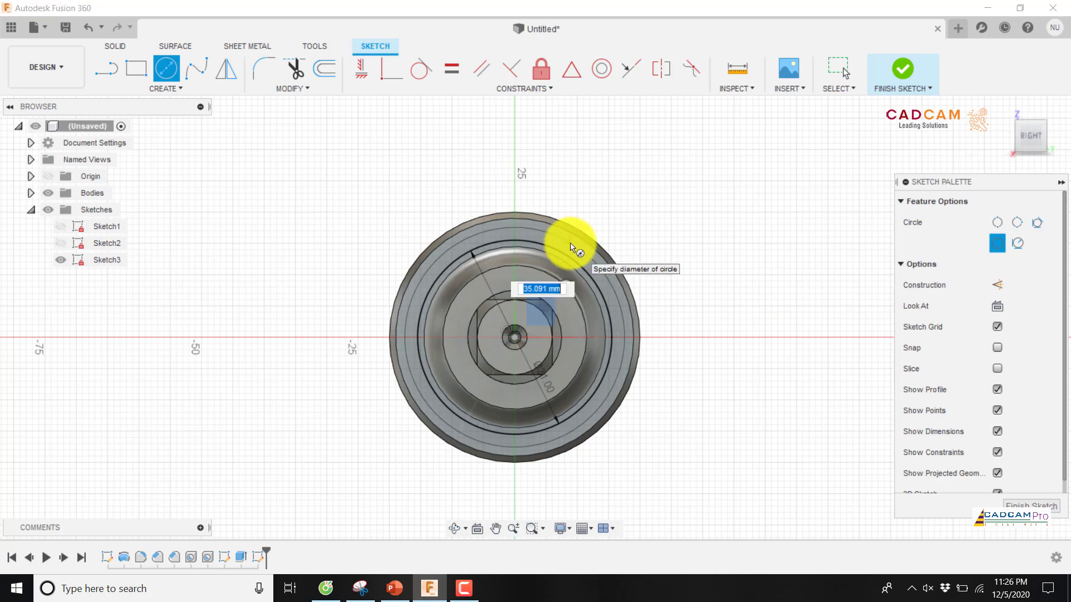
{"action": "type", "text": "36"}
{"action": "key", "text": "Return"}
Step: Draw a third concentric circle with a diameter of 40 mm around the shaft axis
{"action": "scroll", "coordinate": [584, 213], "scroll_direction": "up", "scroll_amount": 3}
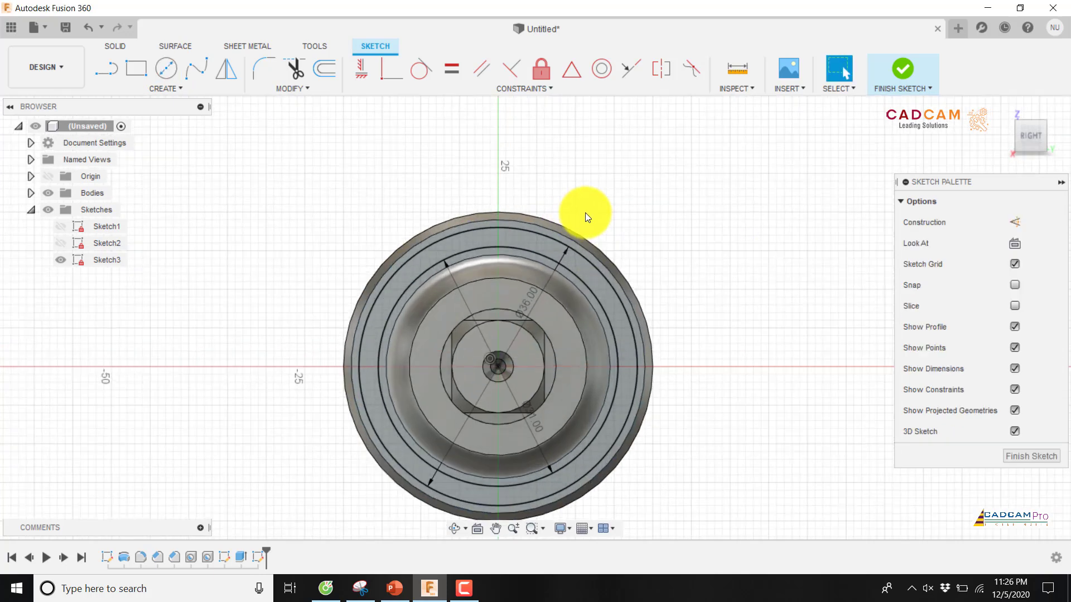
{"action": "left_click", "coordinate": [159, 76]}
{"action": "left_click", "coordinate": [477, 403]}
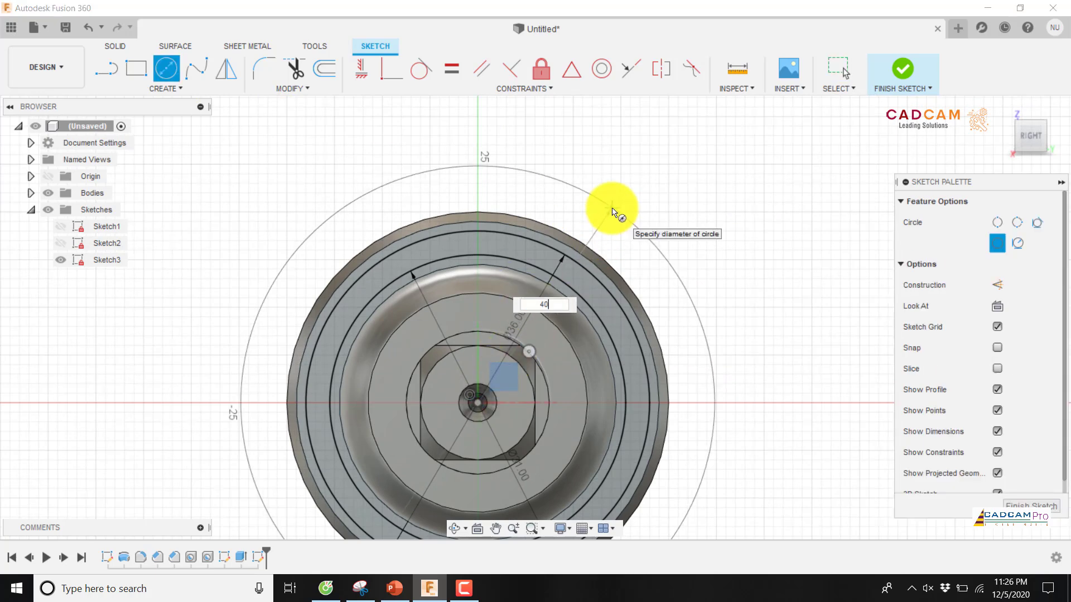
{"action": "key", "text": "Return"}
{"action": "key", "text": "Escape"}
{"action": "scroll", "coordinate": [619, 208], "scroll_direction": "down", "scroll_amount": 2}
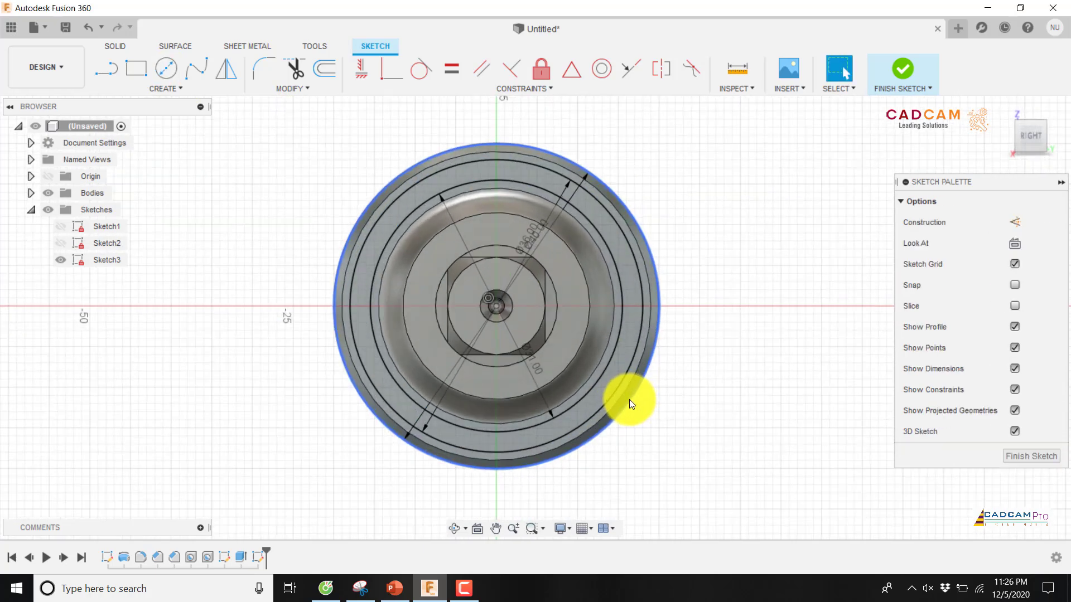
Step: Move the 31, 40 and 36 mm diameter dimension labels outside the circles so they no longer overlap
{"action": "left_click", "coordinate": [635, 456]}
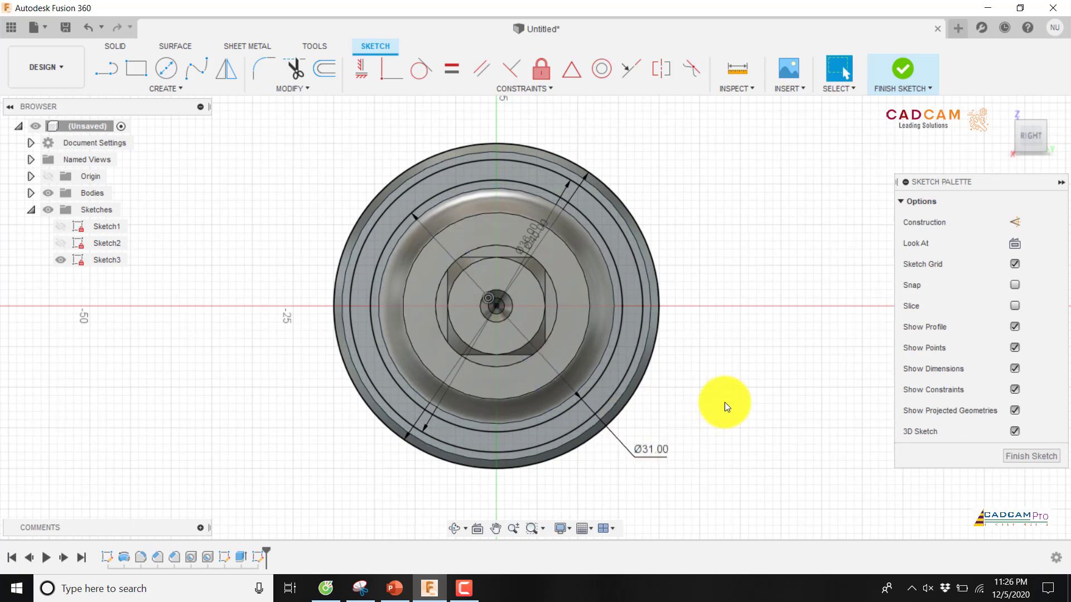
{"action": "key", "text": "d"}
{"action": "left_click", "coordinate": [630, 235]}
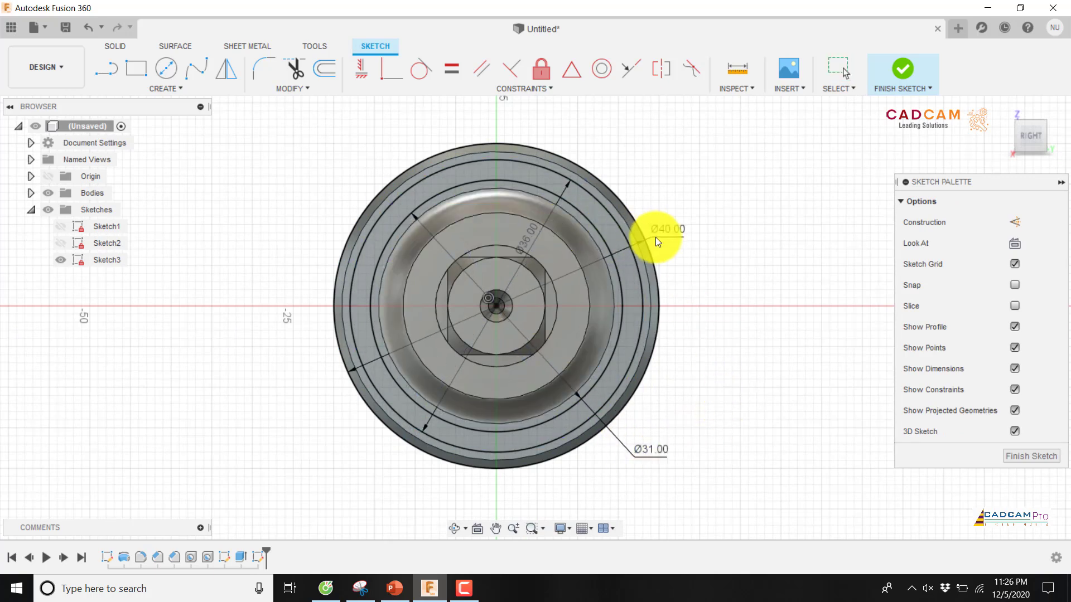
{"action": "left_click", "coordinate": [682, 225]}
{"action": "left_click_drag", "start_coordinate": [537, 231], "coordinate": [287, 266]}
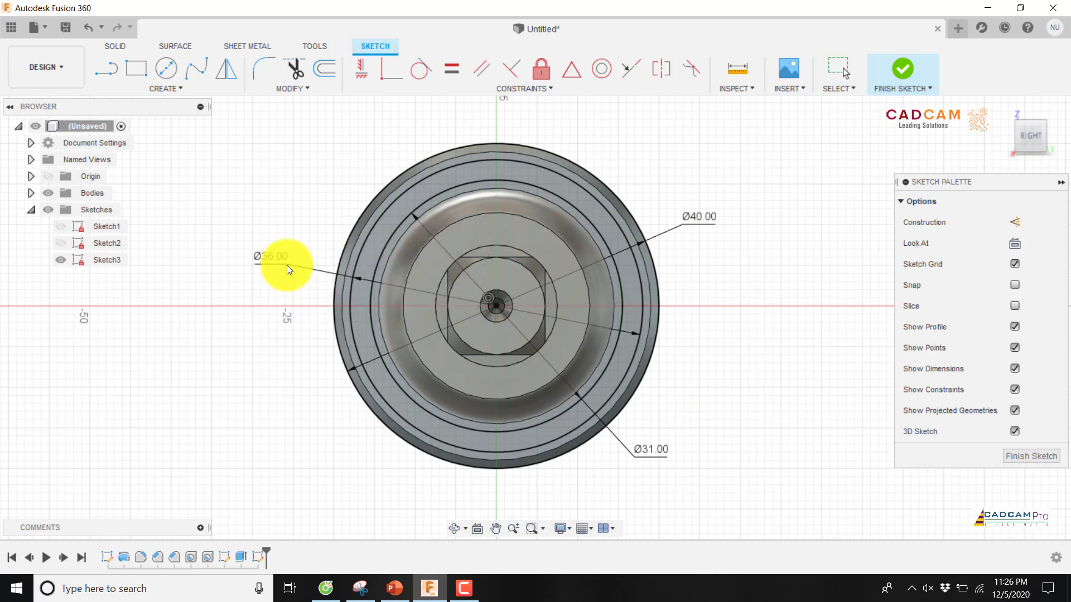
{"action": "key", "text": "Escape"}
Step: Draw a vertical line from the circle centre up to the 40 mm circle and convert it to construction geometry
{"action": "scroll", "coordinate": [454, 132], "scroll_direction": "up", "scroll_amount": 1}
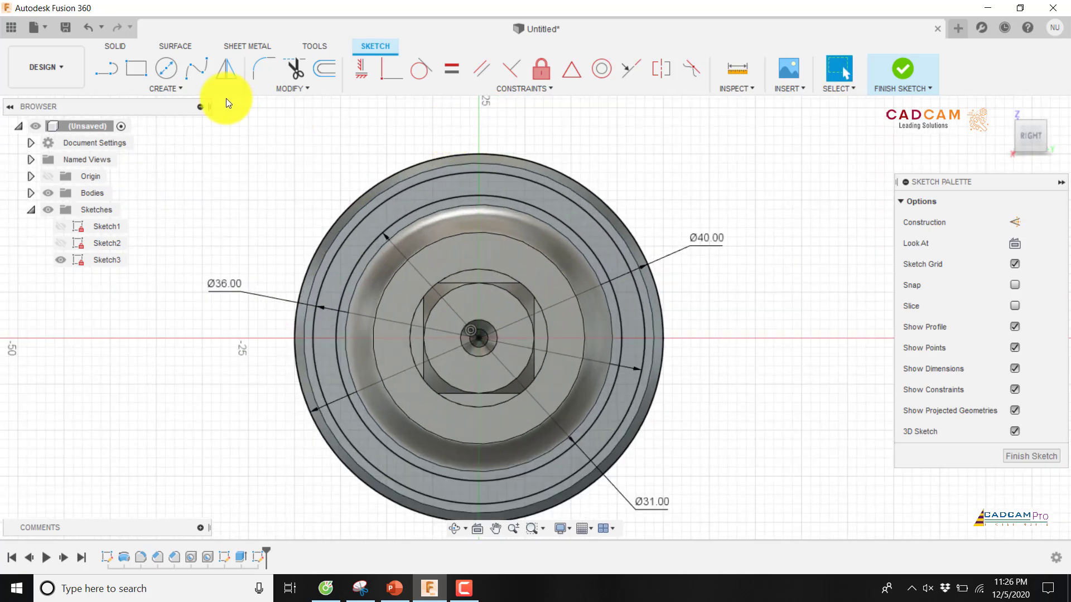
{"action": "left_click", "coordinate": [113, 68]}
{"action": "left_click", "coordinate": [478, 338]}
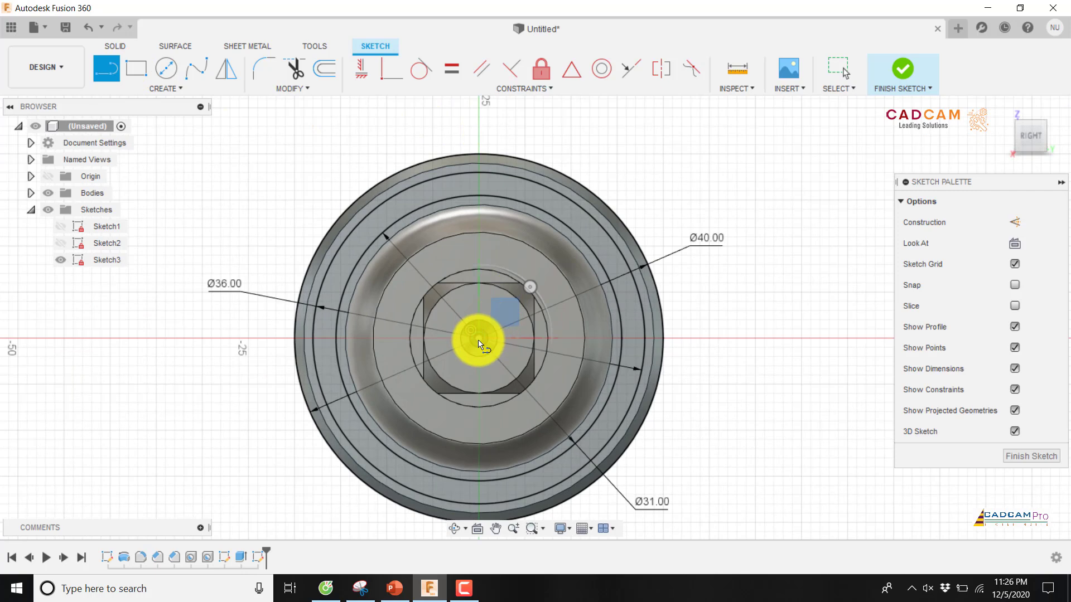
{"action": "left_click", "coordinate": [479, 155]}
{"action": "key", "text": "Escape"}
{"action": "left_click", "coordinate": [480, 166]}
{"action": "right_click", "coordinate": [640, 154]}
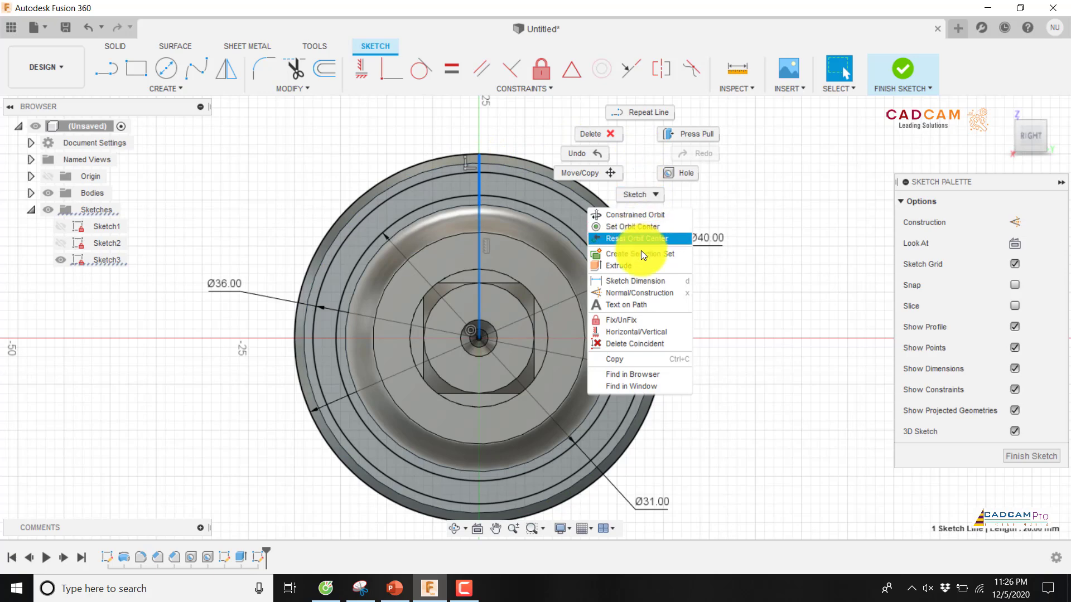
{"action": "left_click", "coordinate": [640, 292]}
{"action": "left_click", "coordinate": [660, 148]}
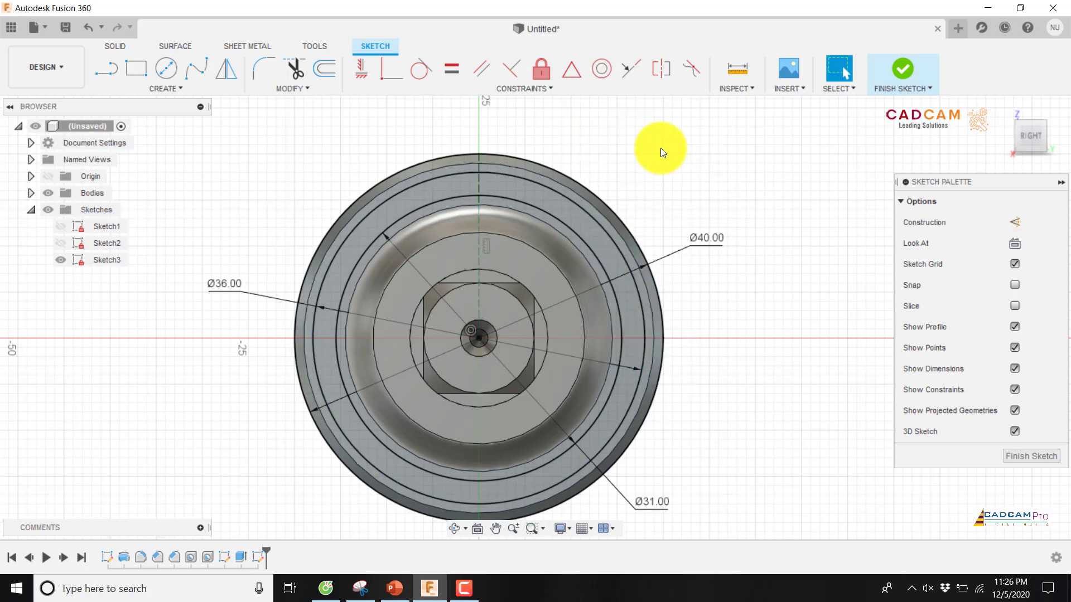
Step: Convert the 36 mm pitch circle to construction geometry
{"action": "scroll", "coordinate": [660, 149], "scroll_direction": "up", "scroll_amount": 1}
{"action": "left_click", "coordinate": [525, 179]}
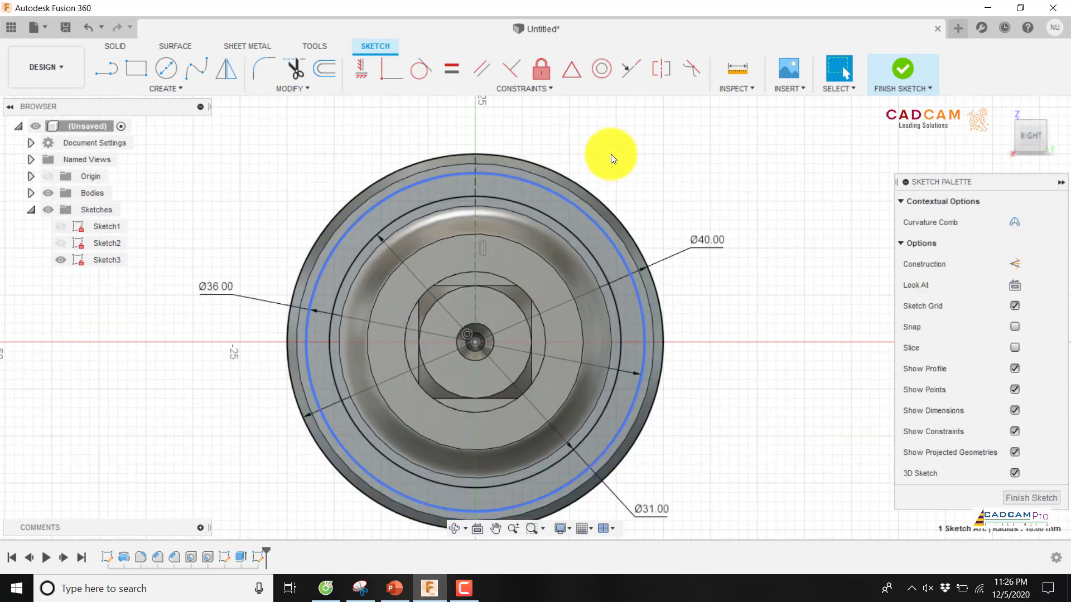
{"action": "right_click", "coordinate": [618, 149]}
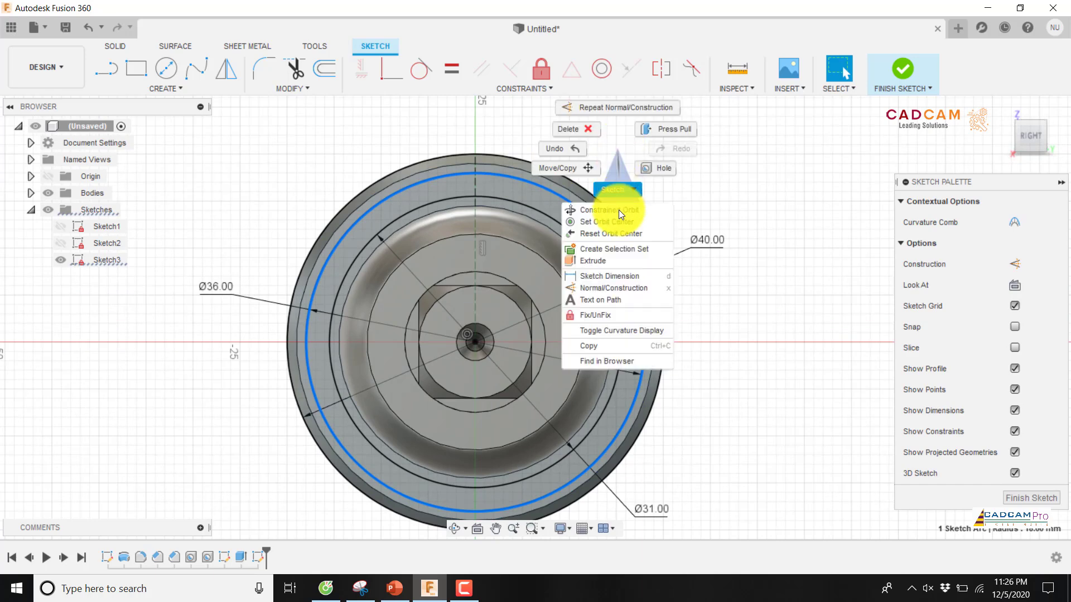
{"action": "left_click", "coordinate": [609, 288]}
{"action": "scroll", "coordinate": [614, 151], "scroll_direction": "down", "scroll_amount": 2}
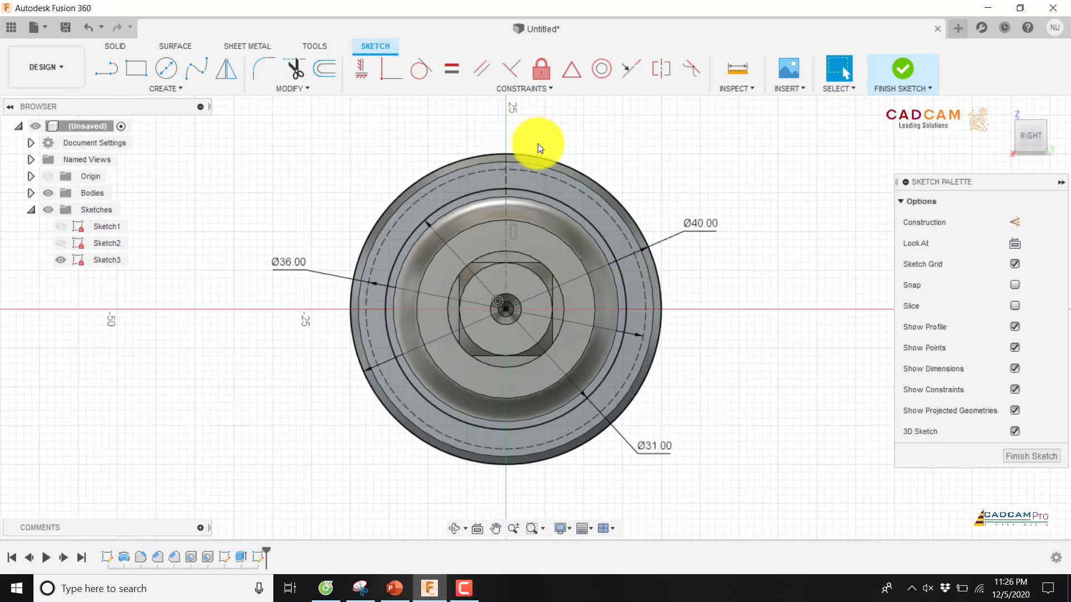
Step: Hide the shaft body Body1 so only the gear tooth sketch is displayed
{"action": "scroll", "coordinate": [207, 172], "scroll_direction": "up", "scroll_amount": 2}
{"action": "left_click", "coordinate": [30, 193]}
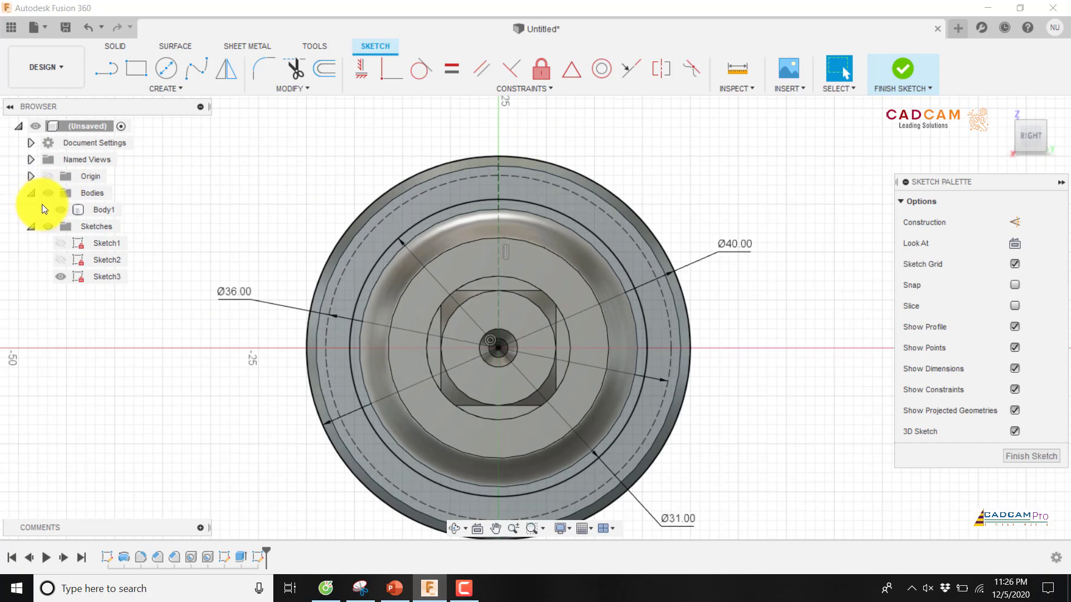
{"action": "left_click", "coordinate": [58, 210]}
{"action": "scroll", "coordinate": [413, 193], "scroll_direction": "down", "scroll_amount": 1}
{"action": "scroll", "coordinate": [436, 156], "scroll_direction": "up", "scroll_amount": 5}
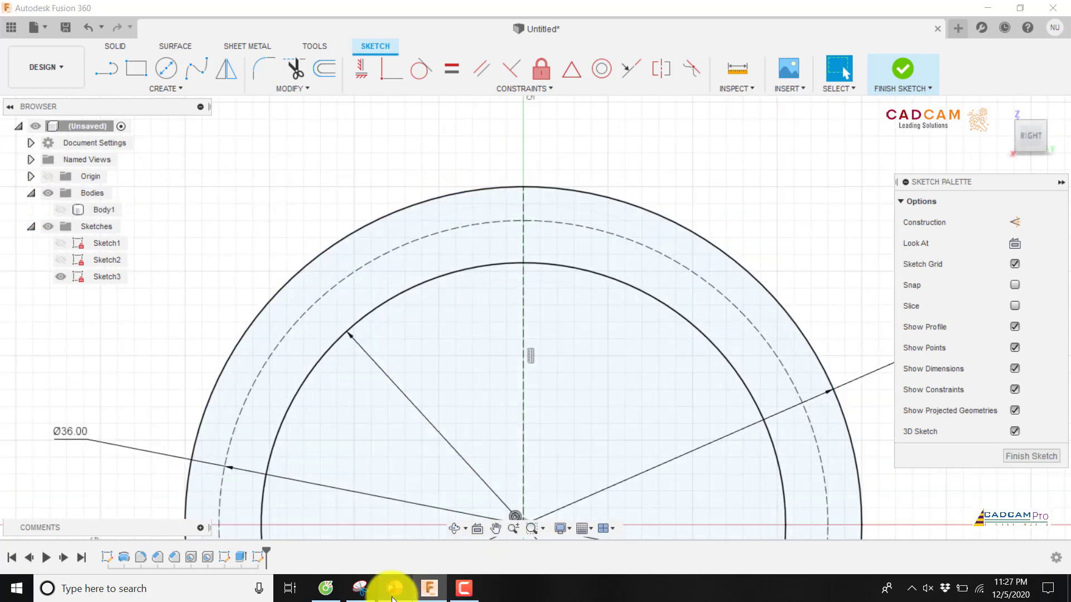
Step: Check the tooth widths in the PowerPoint drawing, return to Fusion 360 and place two level points on the 40 mm circle, one each side of the vertical centreline
{"action": "left_click", "coordinate": [394, 589]}
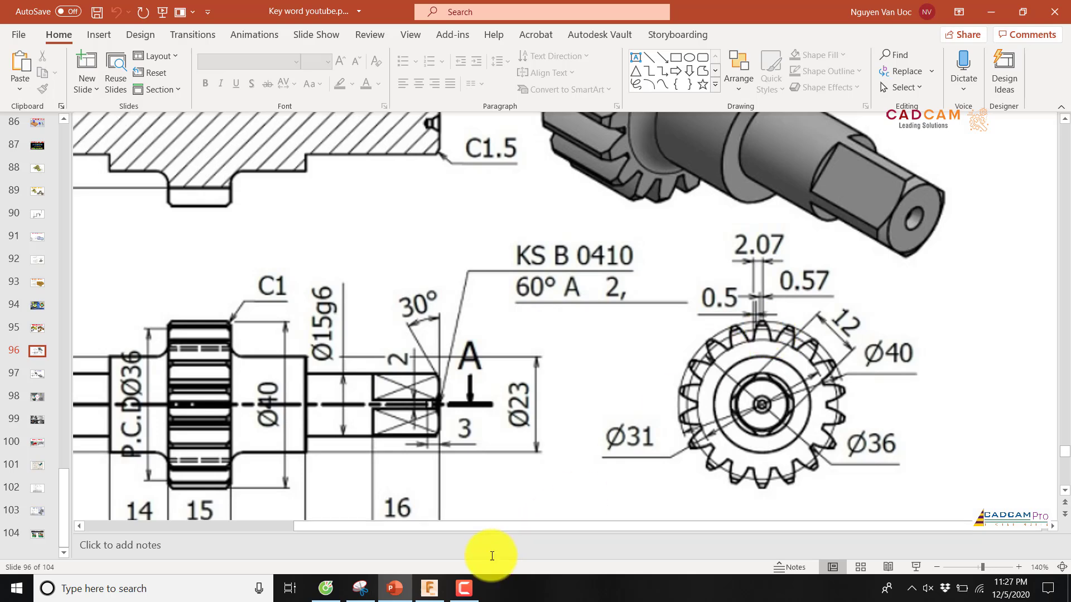
{"action": "left_click", "coordinate": [429, 586]}
{"action": "scroll", "coordinate": [657, 222], "scroll_direction": "down", "scroll_amount": 2}
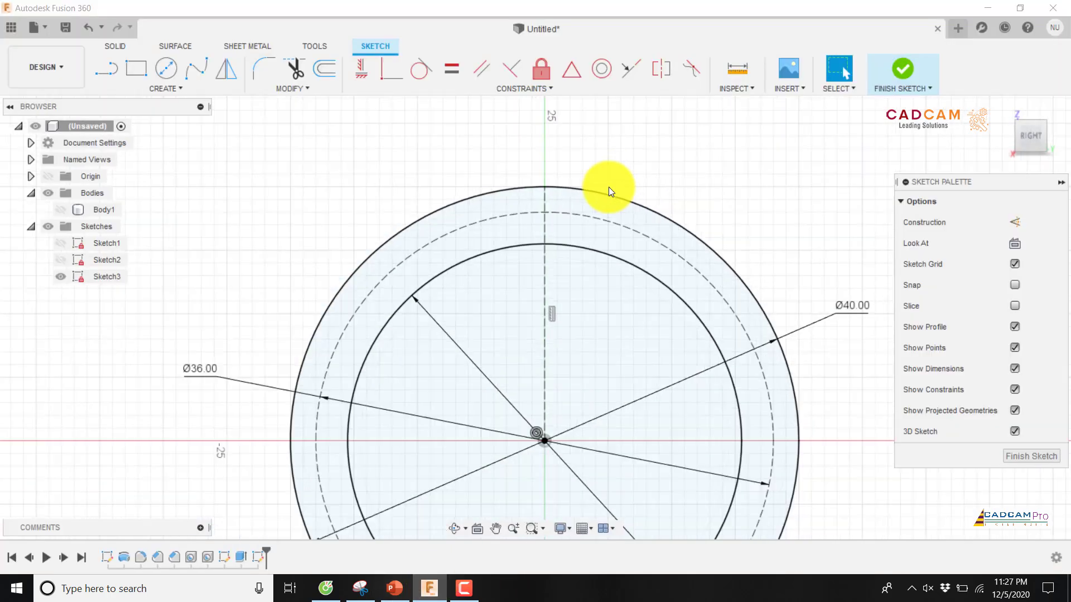
{"action": "left_click", "coordinate": [178, 87]}
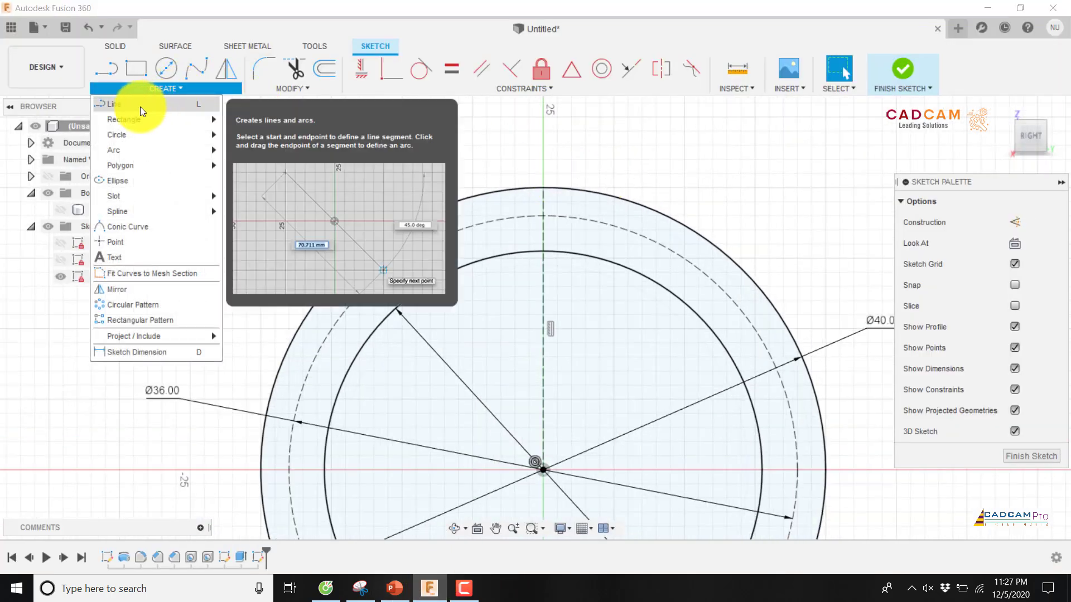
{"action": "left_click", "coordinate": [122, 242]}
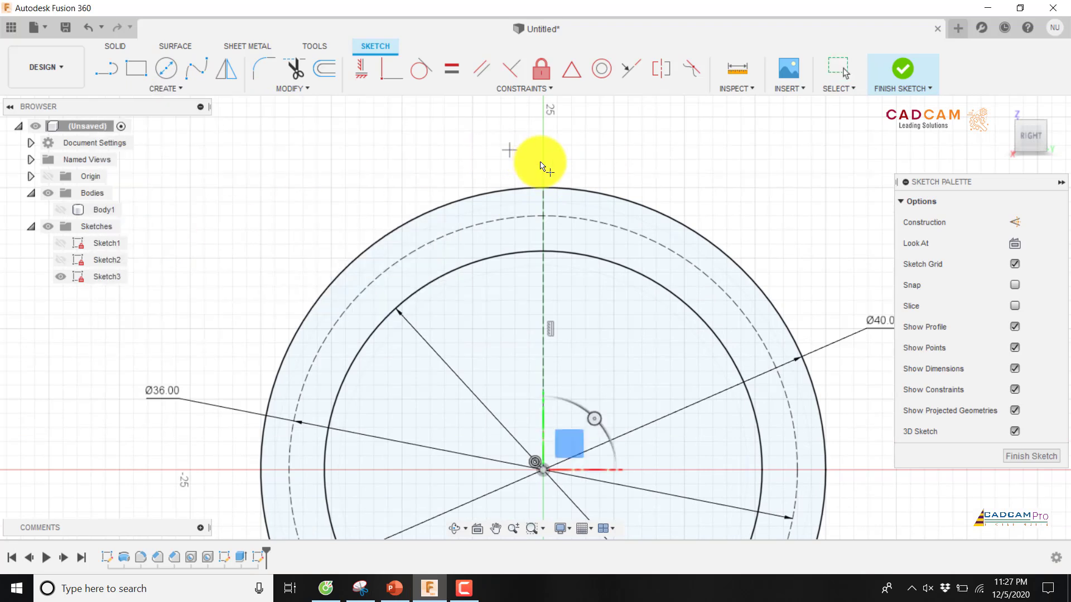
{"action": "left_click", "coordinate": [570, 189]}
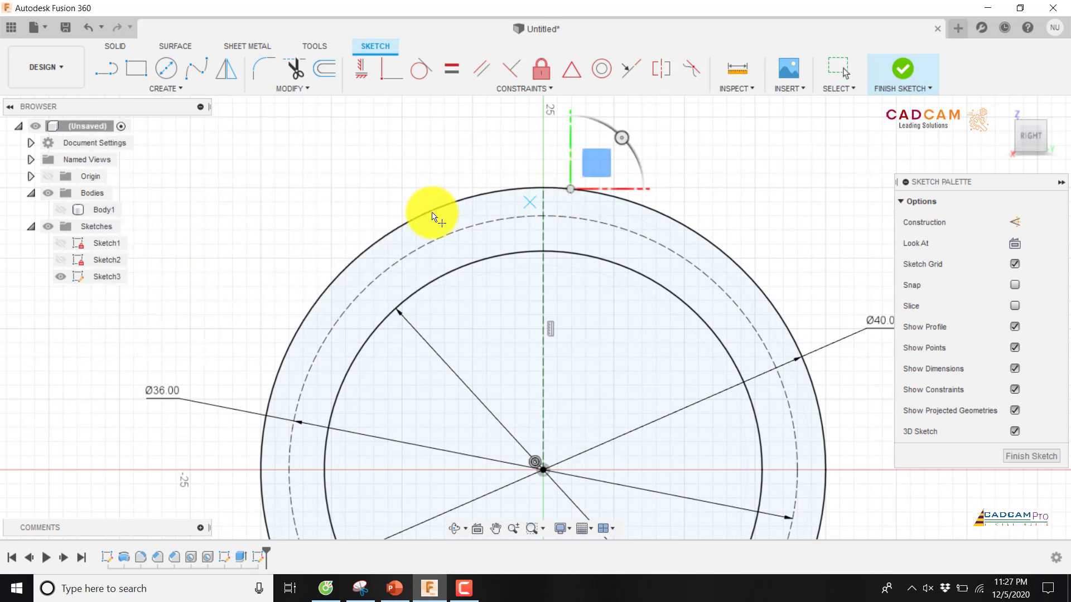
{"action": "left_click", "coordinate": [514, 190]}
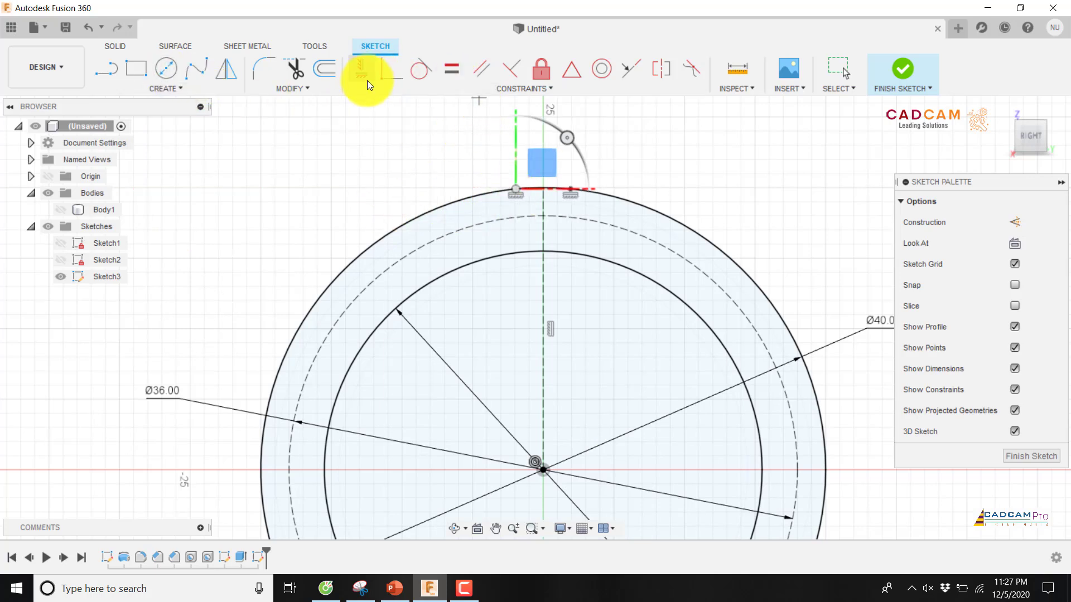
{"action": "scroll", "coordinate": [655, 182], "scroll_direction": "down", "scroll_amount": 2}
{"action": "key", "text": "Escape"}
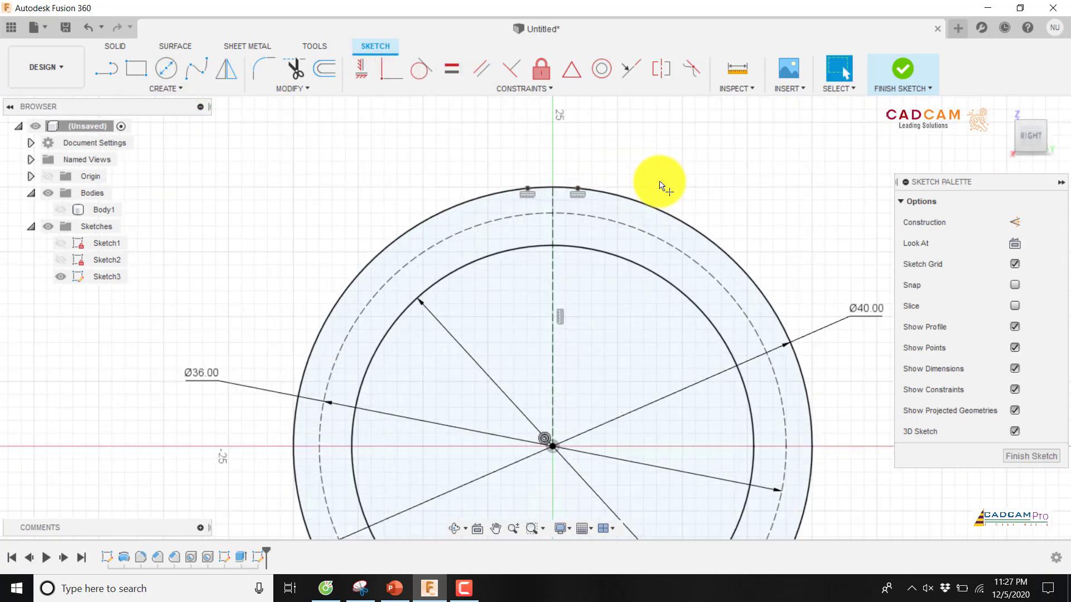
Step: Dimension the distance between the two points on the 40 mm circle as 0.57 mm
{"action": "key", "text": "d"}
{"action": "left_click", "coordinate": [577, 190]}
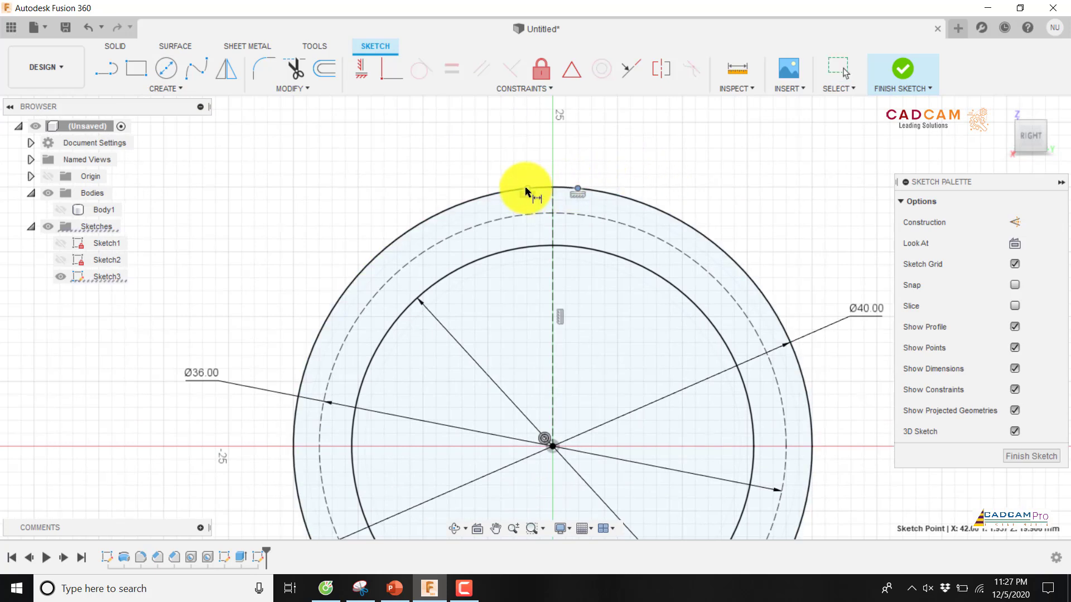
{"action": "left_click", "coordinate": [527, 190]}
{"action": "left_click", "coordinate": [538, 151]}
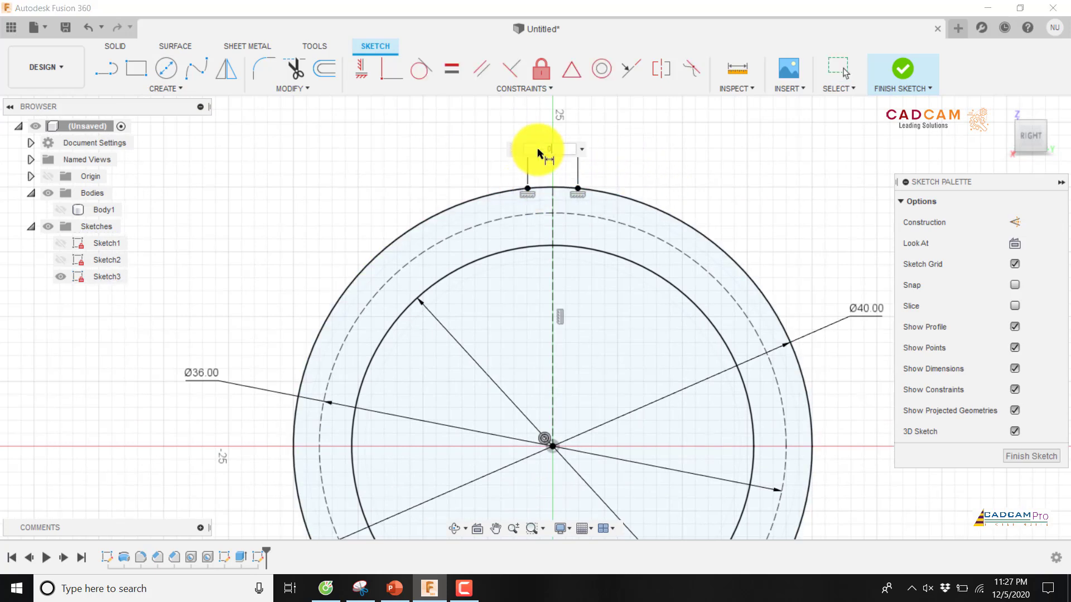
{"action": "key", "text": "Return"}
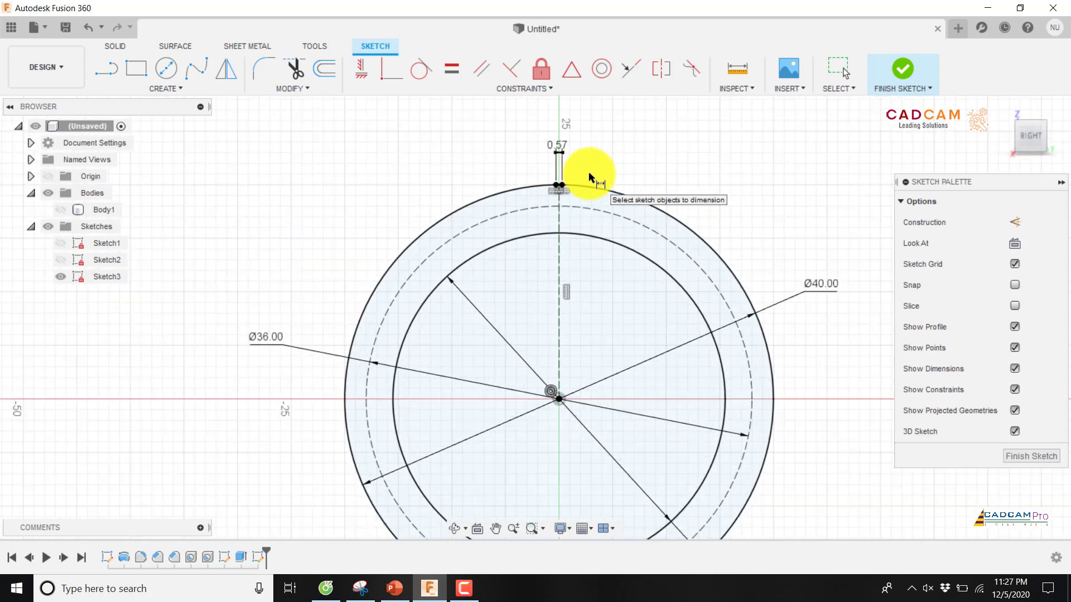
Step: Check the tooth dimensions in the PowerPoint drawing, return to Fusion 360 and place one point each on the 31 mm and 36 mm circles, left of the centreline
{"action": "scroll", "coordinate": [557, 223], "scroll_direction": "up", "scroll_amount": 3}
{"action": "scroll", "coordinate": [555, 223], "scroll_direction": "down", "scroll_amount": 3}
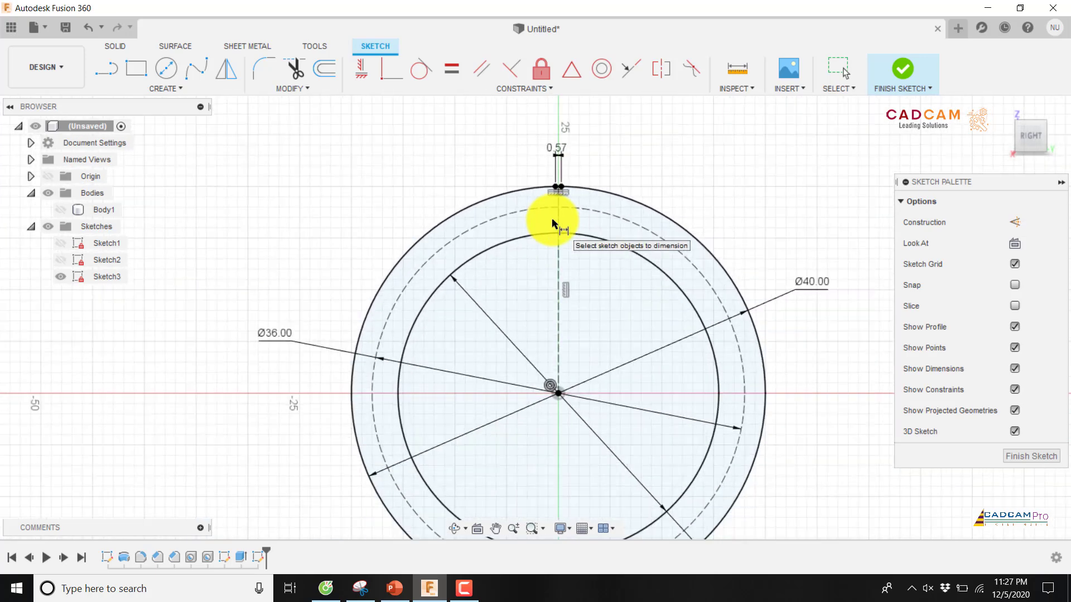
{"action": "scroll", "coordinate": [555, 223], "scroll_direction": "up", "scroll_amount": 3}
{"action": "left_click", "coordinate": [394, 588]}
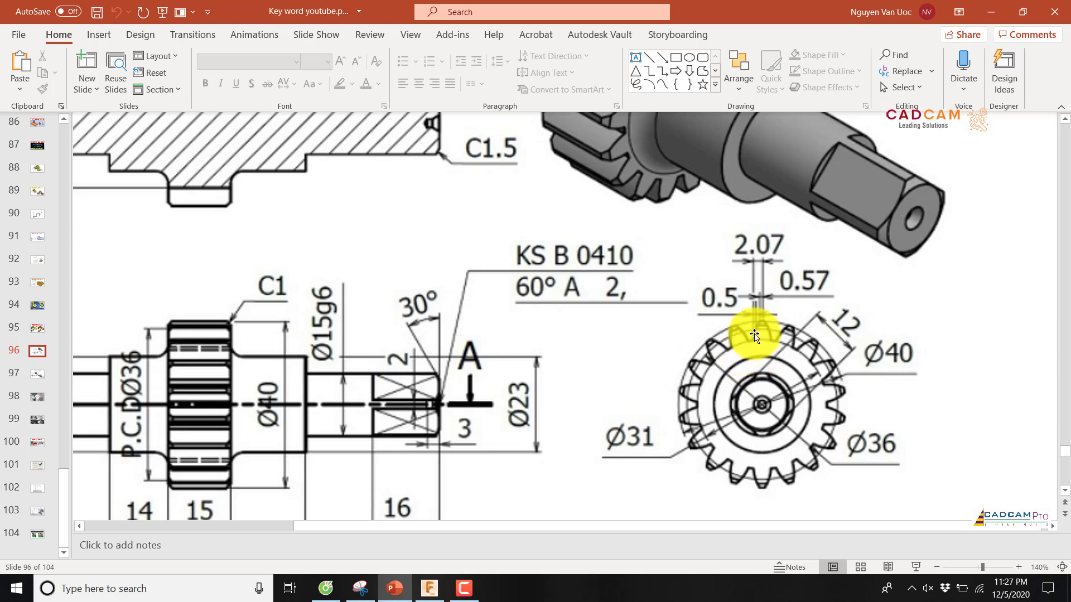
{"action": "left_click", "coordinate": [432, 595]}
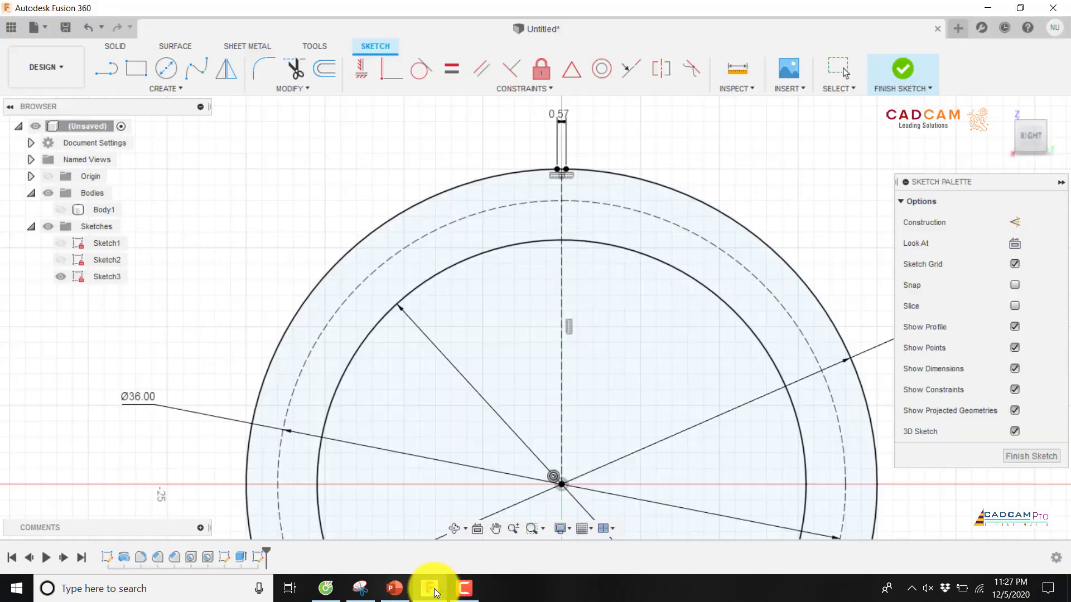
{"action": "scroll", "coordinate": [563, 267], "scroll_direction": "down", "scroll_amount": 2}
{"action": "scroll", "coordinate": [521, 208], "scroll_direction": "up", "scroll_amount": 3}
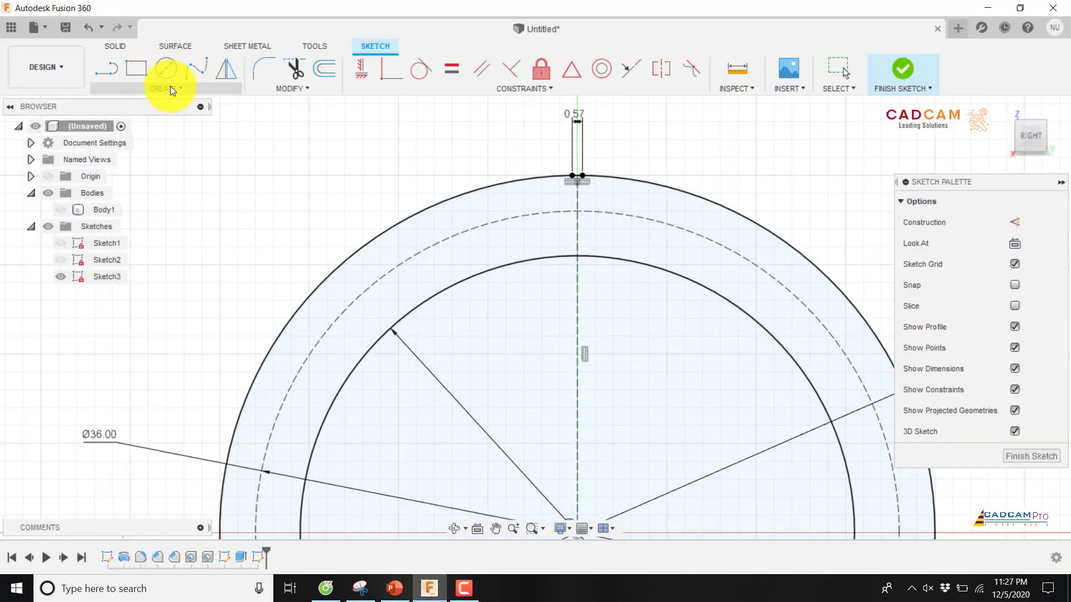
{"action": "left_click", "coordinate": [170, 87]}
{"action": "left_click", "coordinate": [132, 235]}
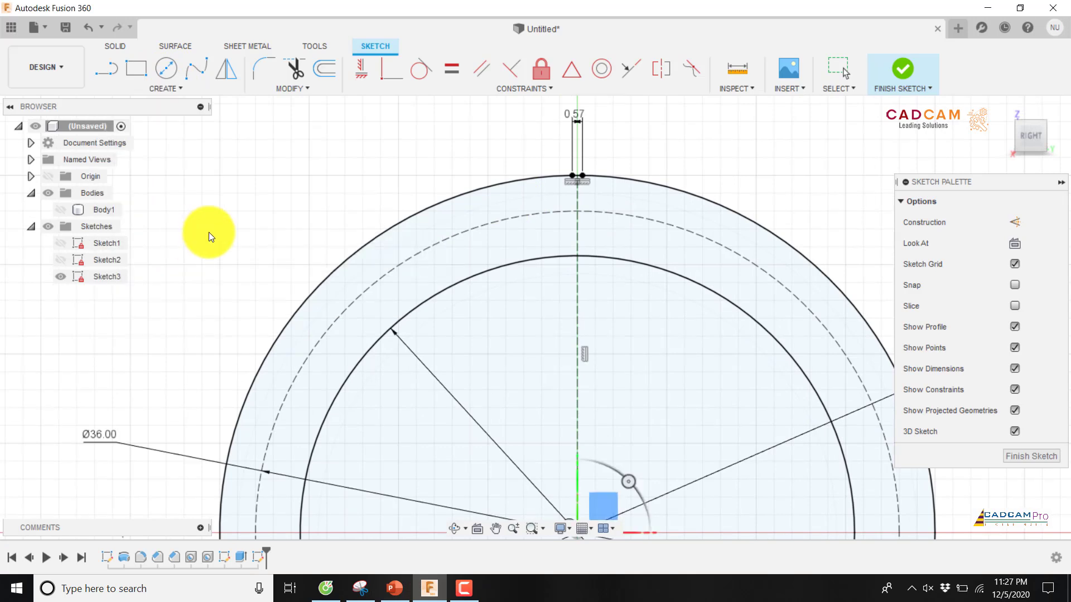
{"action": "scroll", "coordinate": [545, 186], "scroll_direction": "up", "scroll_amount": 2}
{"action": "left_click", "coordinate": [498, 283]}
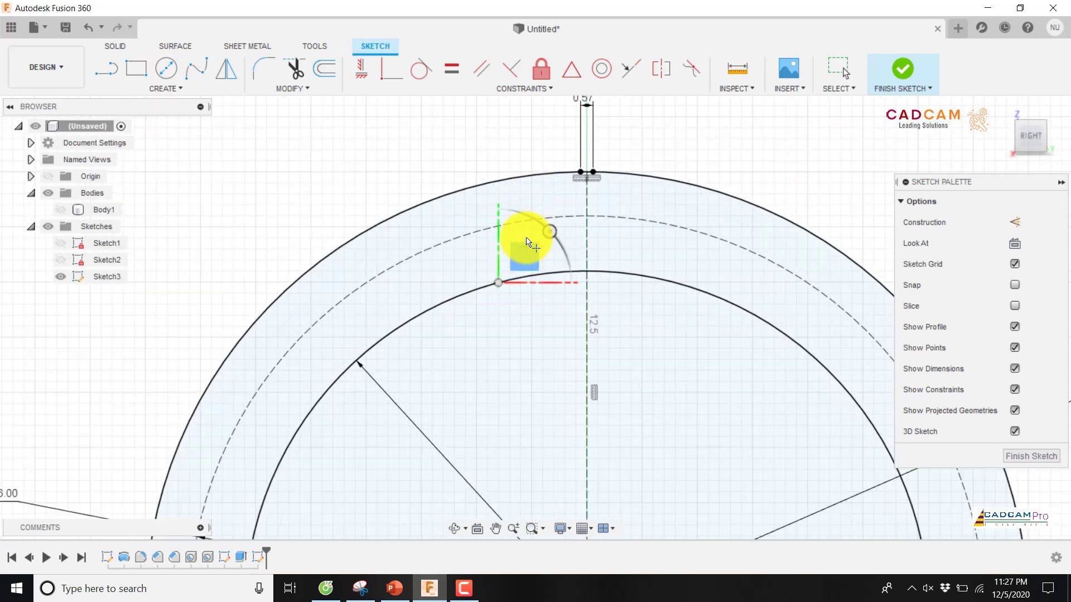
{"action": "left_click", "coordinate": [548, 218]}
{"action": "key", "text": "Escape"}
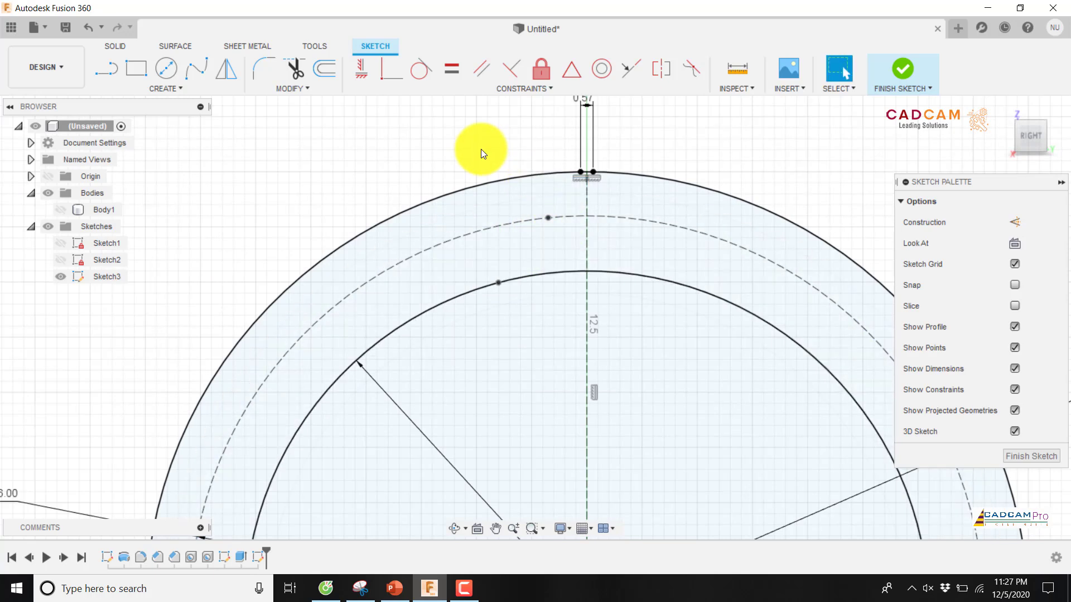
Step: Dimension the horizontal distance between the points on the 31 mm and 36 mm circles as 0.5 mm
{"action": "left_click", "coordinate": [548, 218]}
{"action": "left_click", "coordinate": [498, 283]}
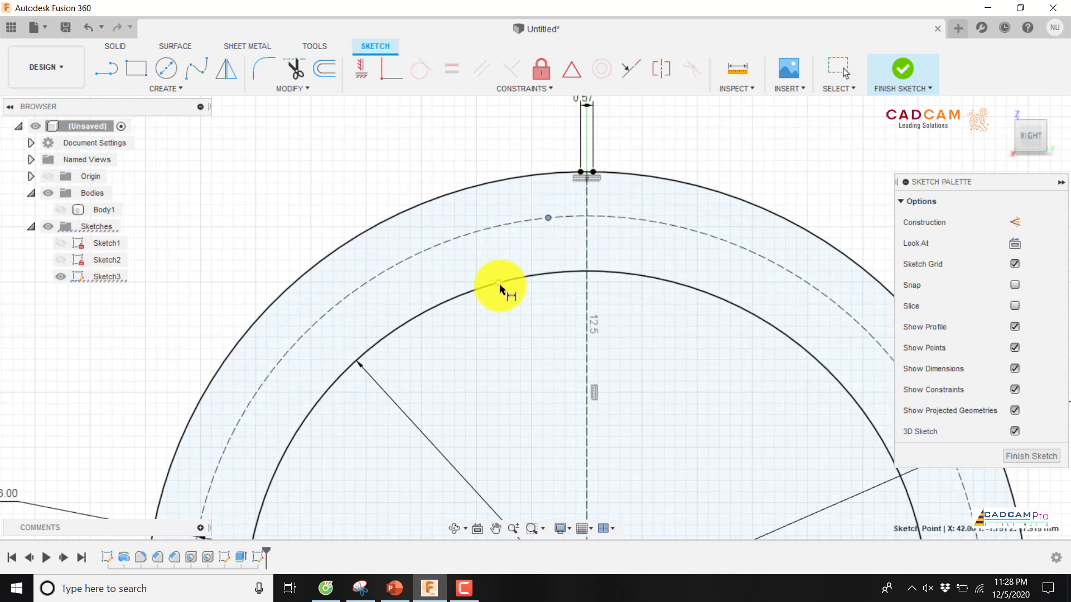
{"action": "left_click", "coordinate": [519, 129]}
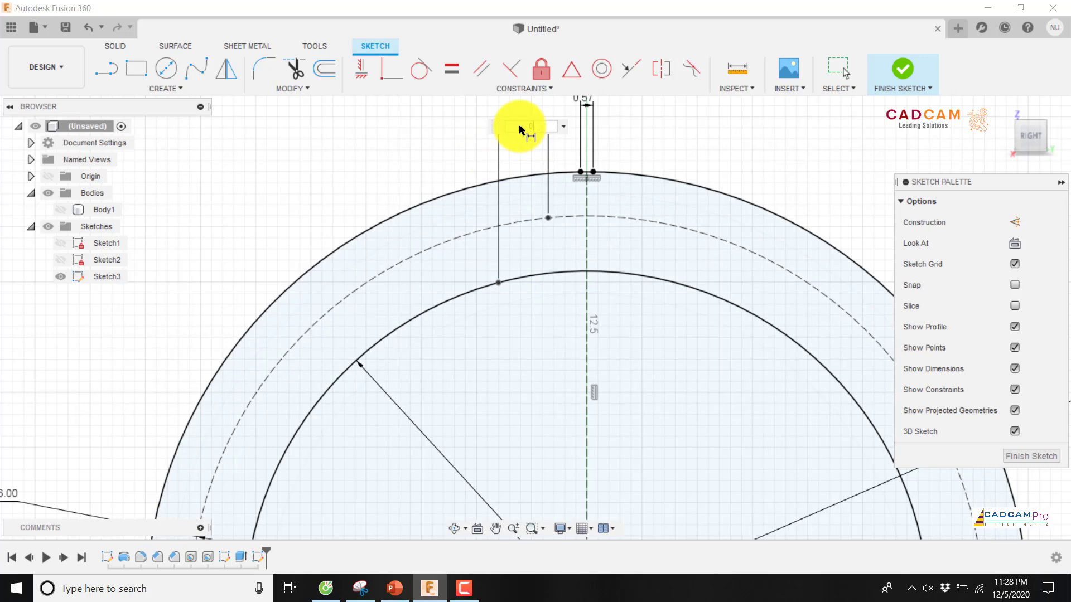
{"action": "key", "text": "Return"}
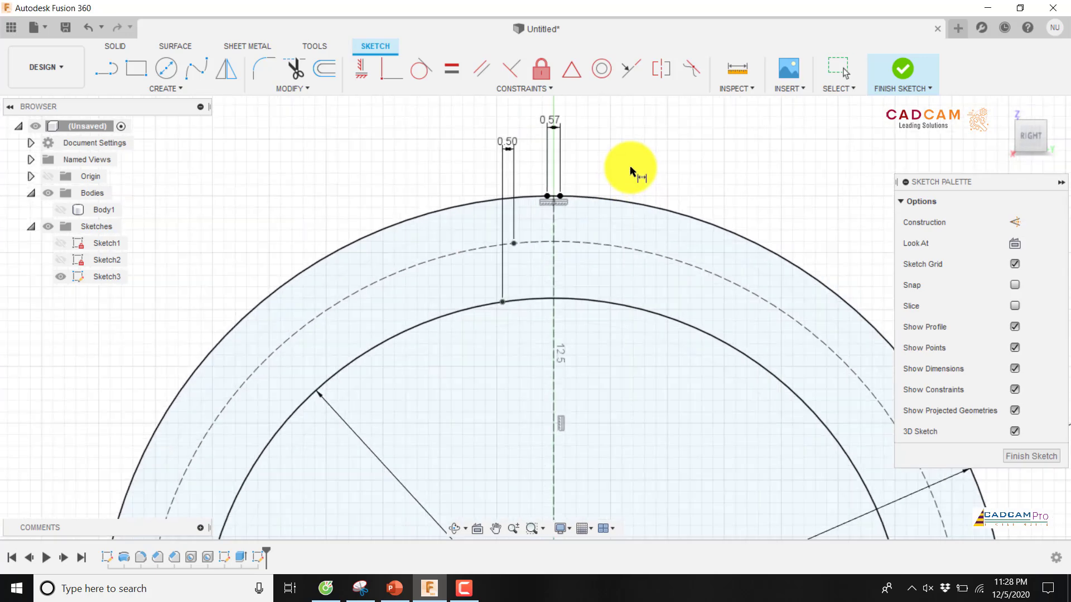
Step: Check the drawing in PowerPoint, return to Fusion 360 and dimension the right point on the 40 mm circle to the 31 mm circle's point as 2.07 mm horizontally
{"action": "left_click", "coordinate": [394, 588]}
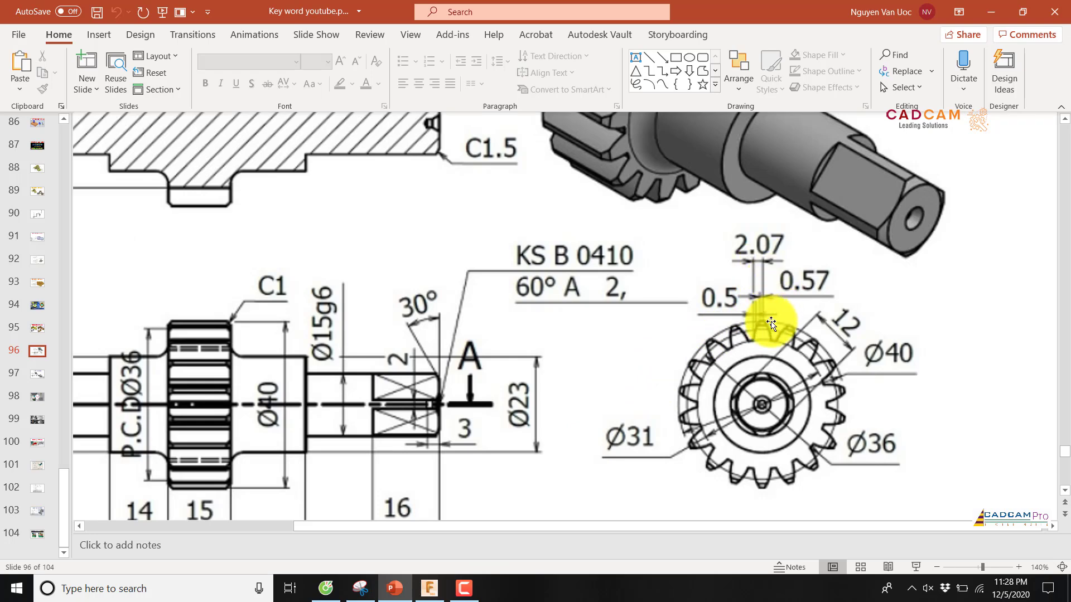
{"action": "left_click", "coordinate": [428, 587]}
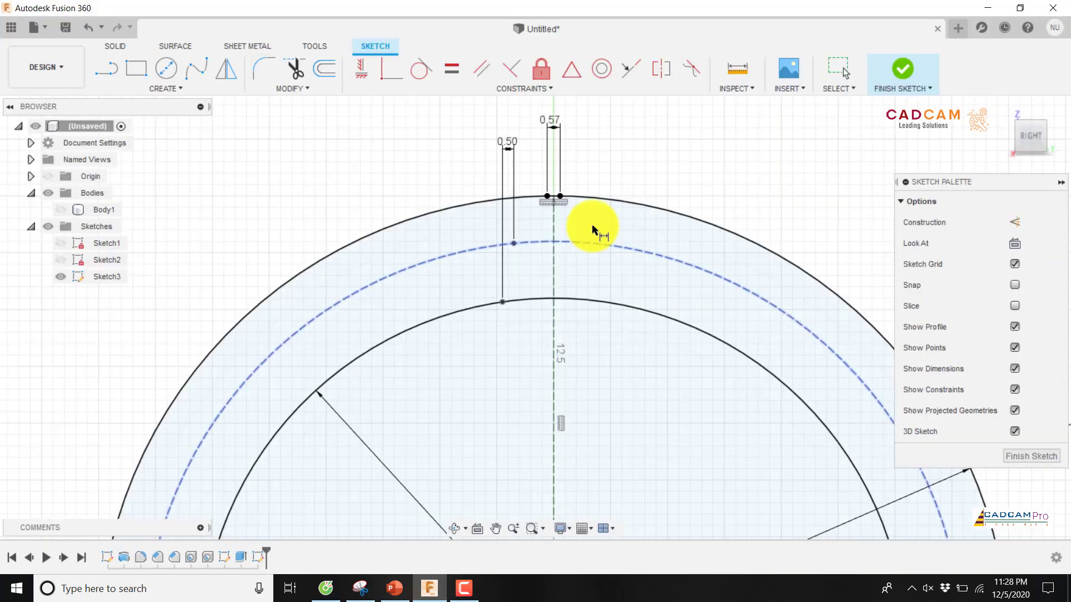
{"action": "left_click", "coordinate": [560, 196]}
{"action": "left_click", "coordinate": [502, 303]}
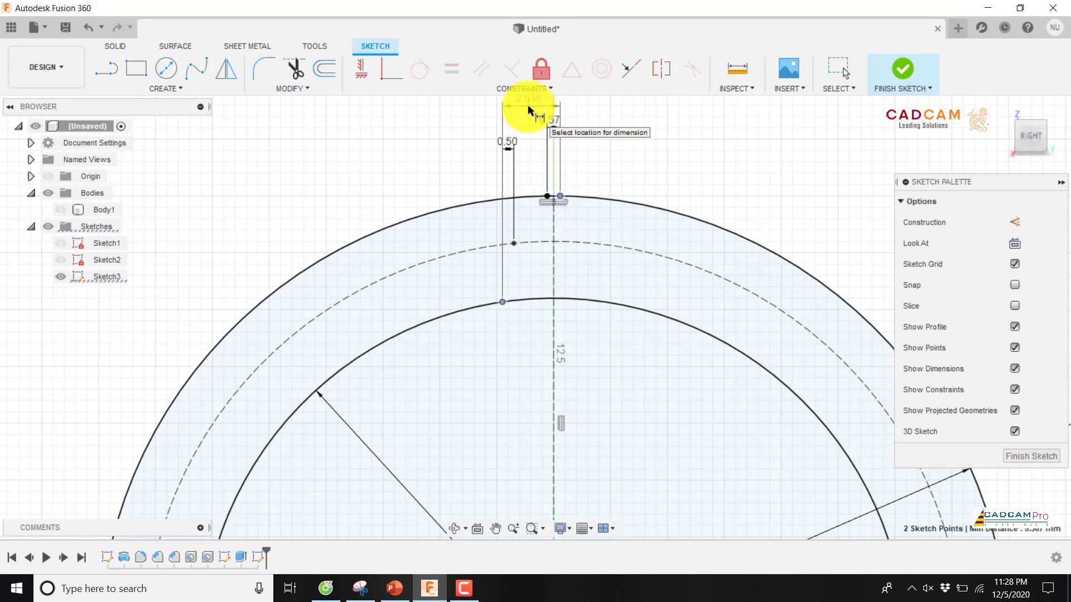
{"action": "left_click", "coordinate": [529, 110]}
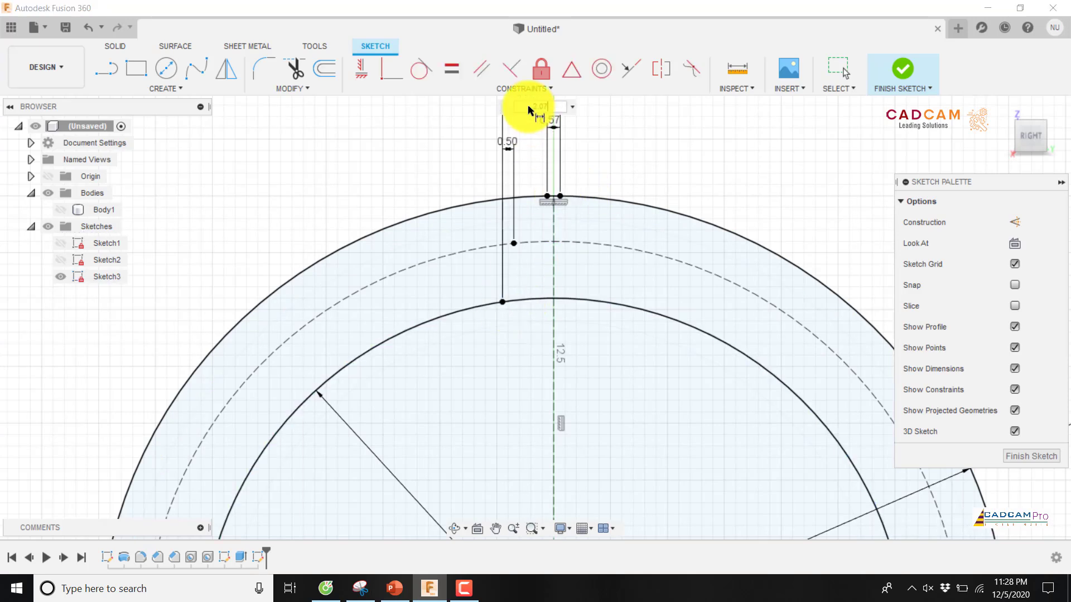
{"action": "scroll", "coordinate": [600, 191], "scroll_direction": "down", "scroll_amount": 2}
{"action": "scroll", "coordinate": [602, 191], "scroll_direction": "up", "scroll_amount": 3}
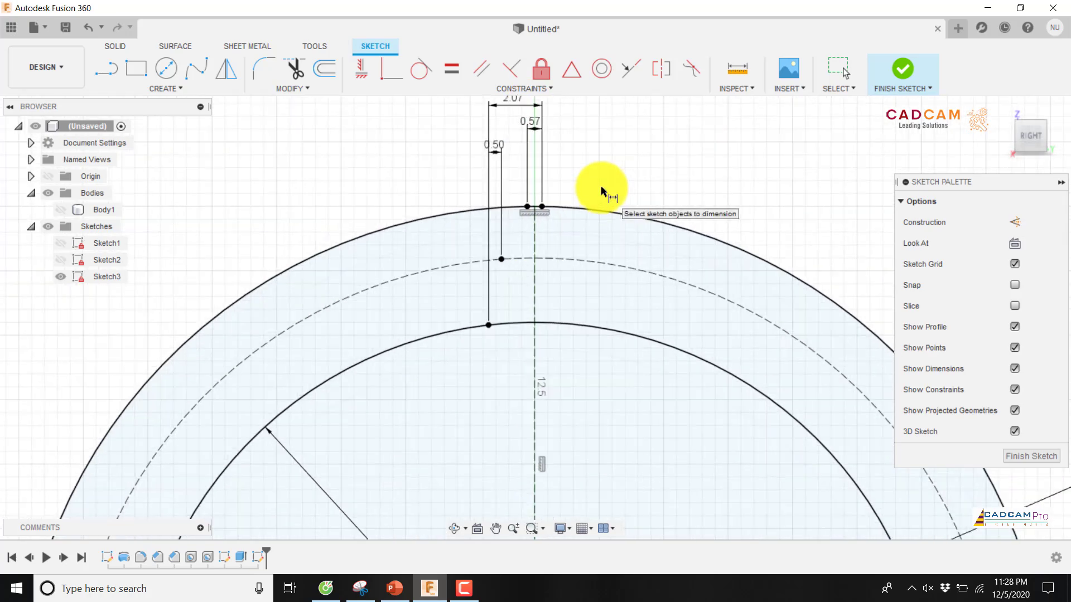
{"action": "key", "text": "Escape"}
Step: Draw the left tooth flank as a three-point arc from the 40 mm circle's left point to the 31 mm circle's point, through the pitch-circle point
{"action": "scroll", "coordinate": [601, 190], "scroll_direction": "down", "scroll_amount": 2}
{"action": "scroll", "coordinate": [601, 189], "scroll_direction": "up", "scroll_amount": 3}
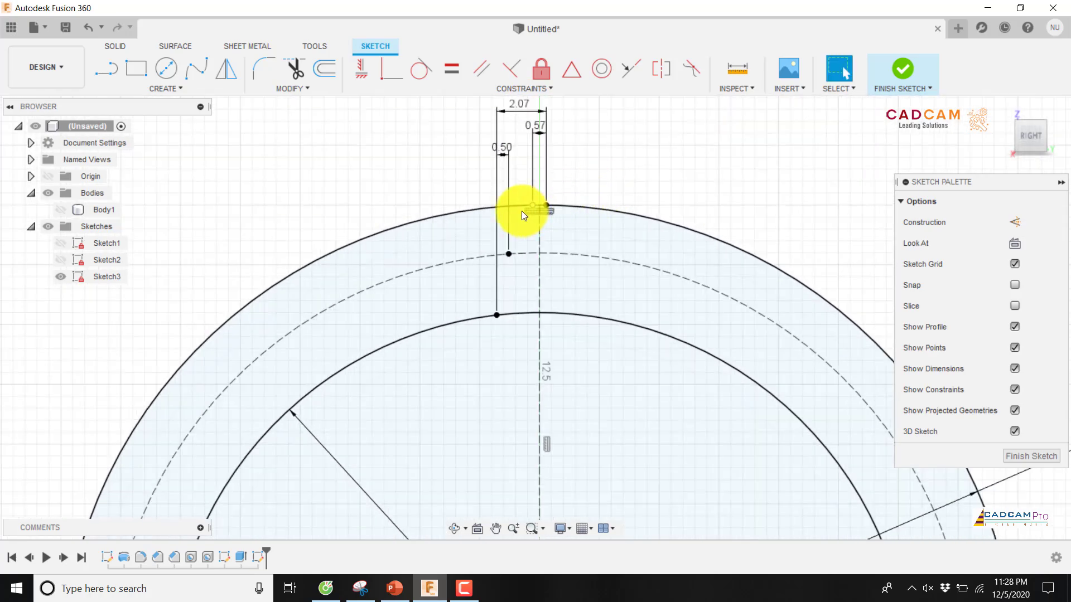
{"action": "left_click", "coordinate": [177, 89]}
{"action": "mouse_move", "coordinate": [156, 149]}
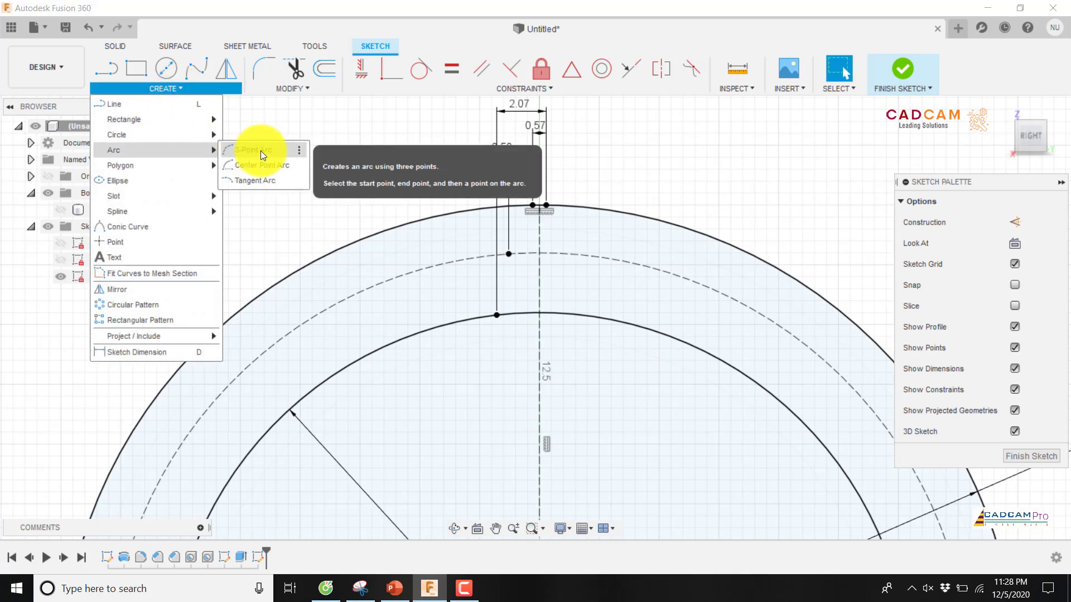
{"action": "left_click", "coordinate": [260, 150]}
{"action": "left_click", "coordinate": [533, 205]}
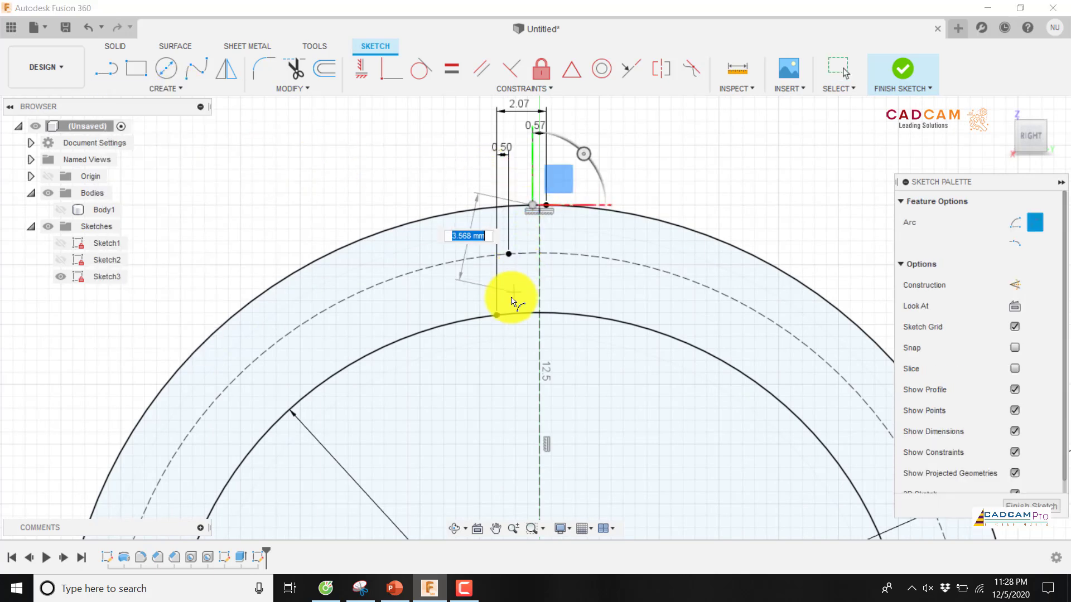
{"action": "left_click", "coordinate": [497, 315]}
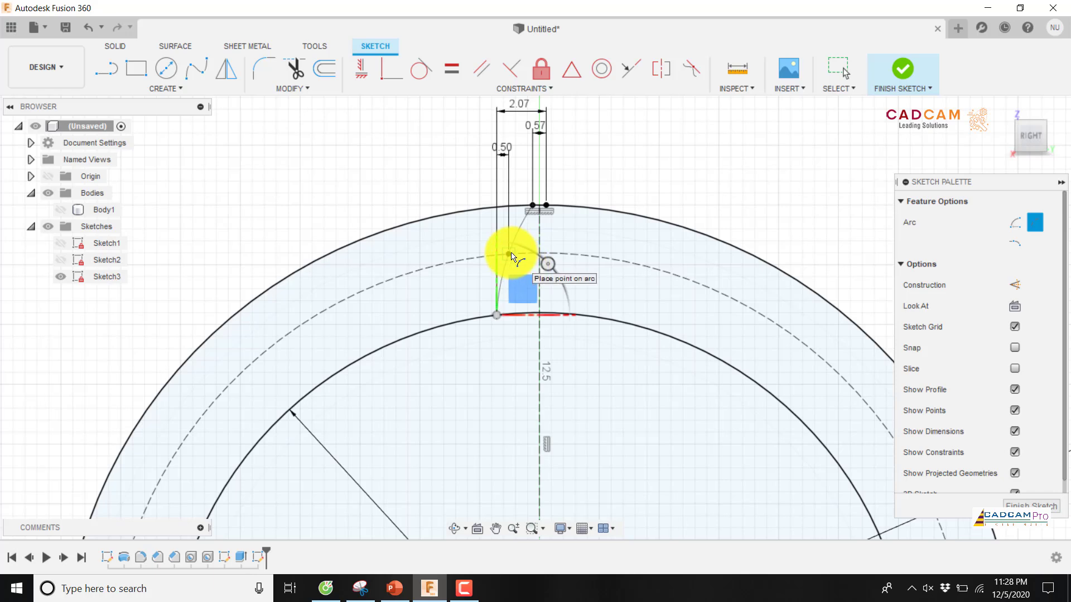
{"action": "left_click", "coordinate": [511, 256]}
{"action": "key", "text": "Escape"}
{"action": "scroll", "coordinate": [616, 171], "scroll_direction": "down", "scroll_amount": 2}
{"action": "scroll", "coordinate": [615, 170], "scroll_direction": "up", "scroll_amount": 2}
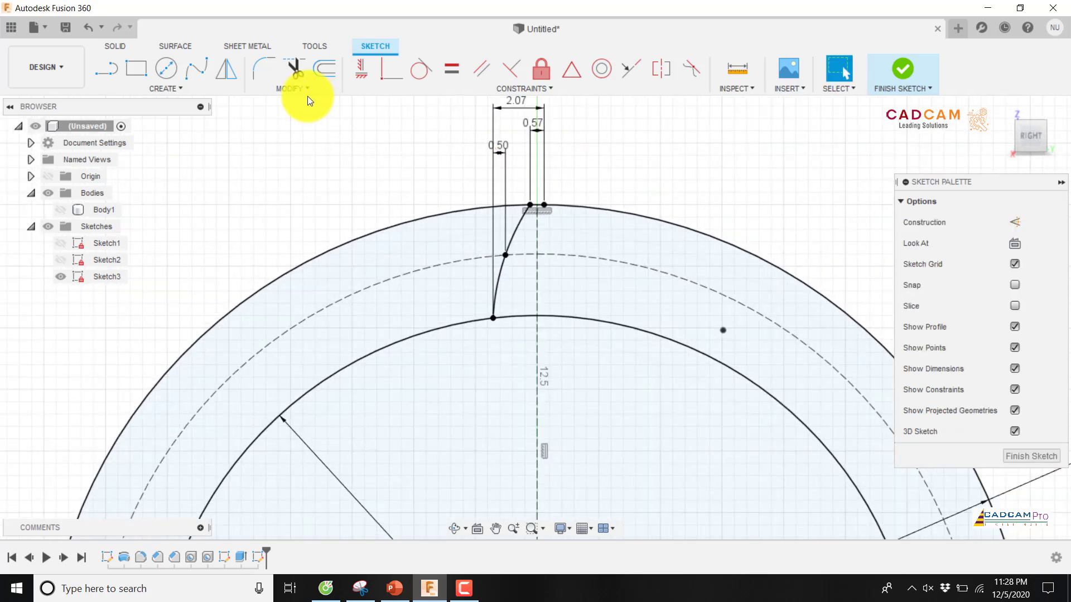
Step: Mirror the tooth flank arc about the vertical construction centreline
{"action": "left_click", "coordinate": [222, 75]}
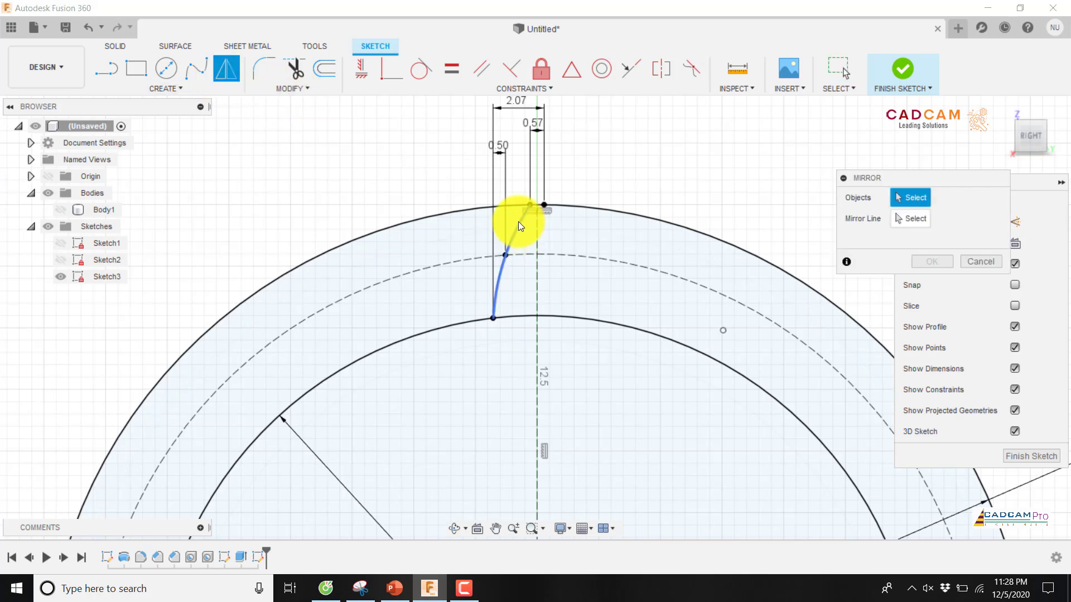
{"action": "left_click", "coordinate": [518, 222]}
{"action": "left_click", "coordinate": [909, 219]}
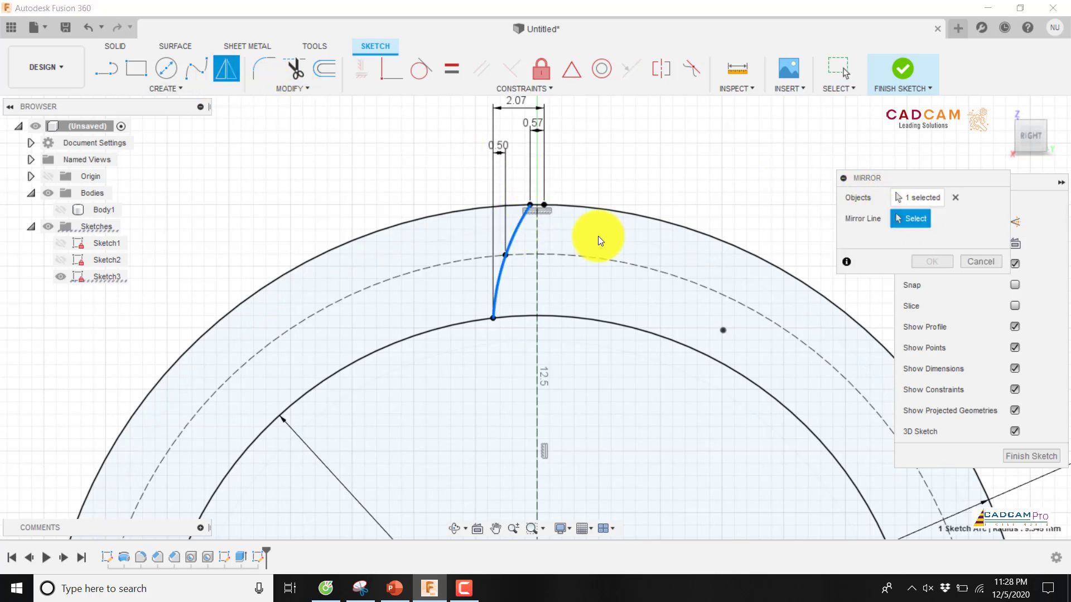
{"action": "left_click", "coordinate": [539, 233]}
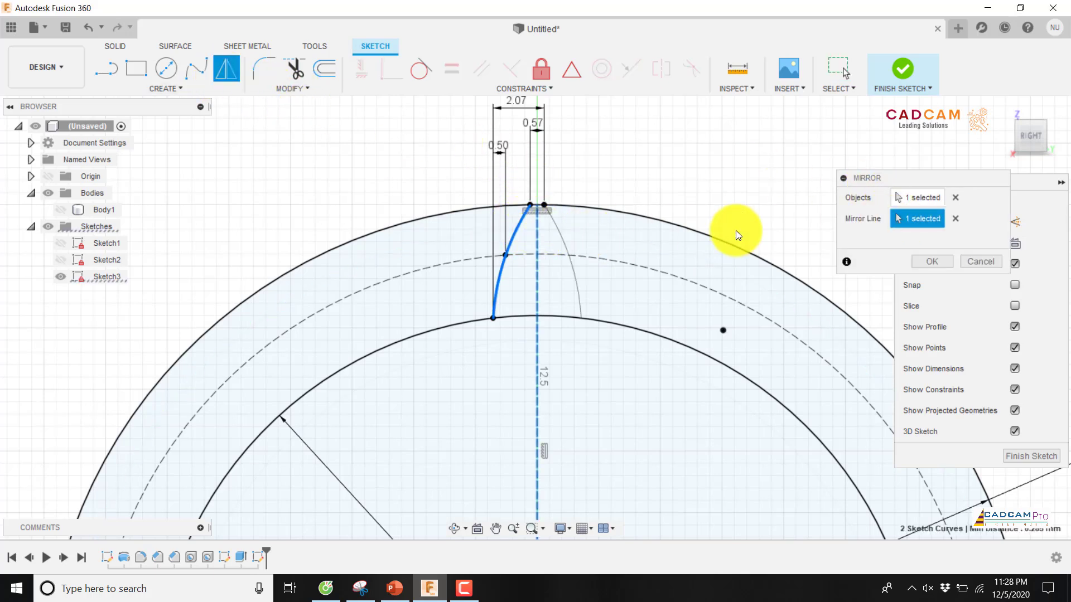
{"action": "left_click", "coordinate": [932, 262]}
{"action": "scroll", "coordinate": [607, 176], "scroll_direction": "down", "scroll_amount": 5}
{"action": "scroll", "coordinate": [616, 178], "scroll_direction": "up", "scroll_amount": 3}
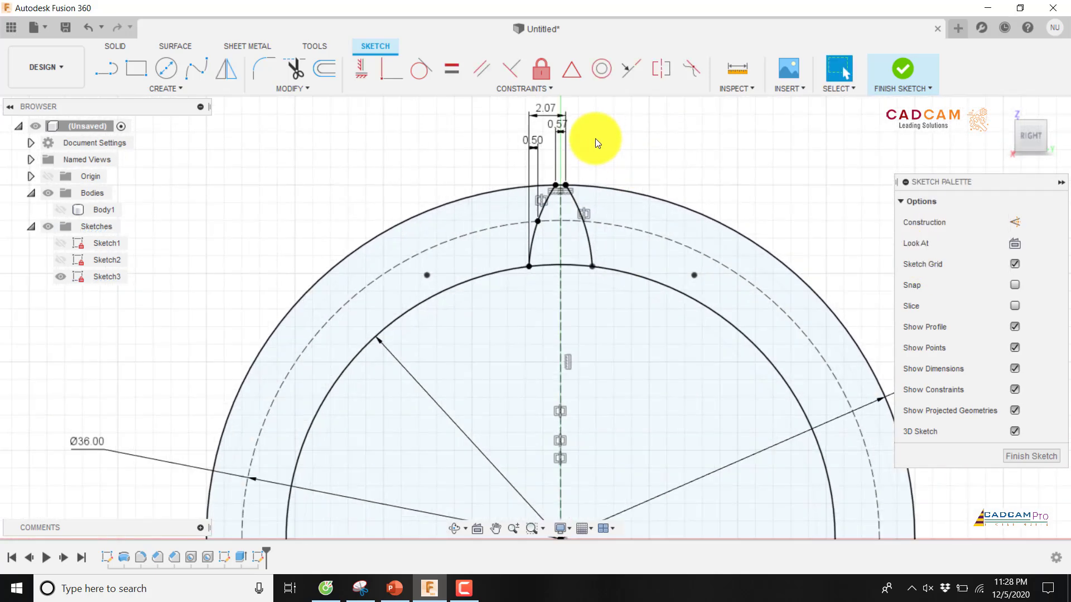
Step: Set up a full circular sketch pattern of both tooth flank arcs around the centre of the circles
{"action": "left_click", "coordinate": [289, 89]}
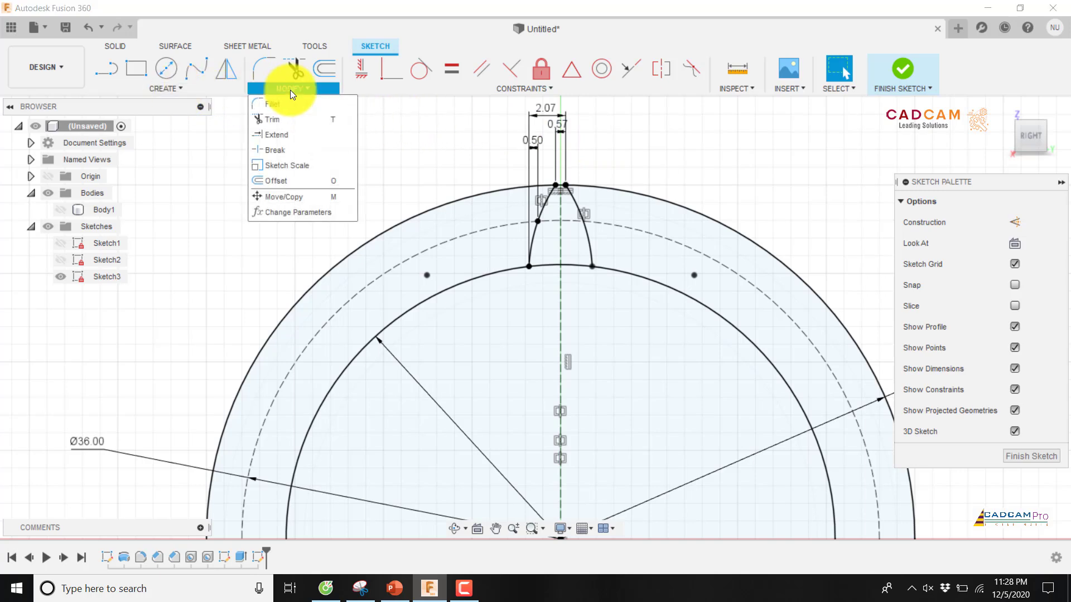
{"action": "left_click", "coordinate": [187, 89]}
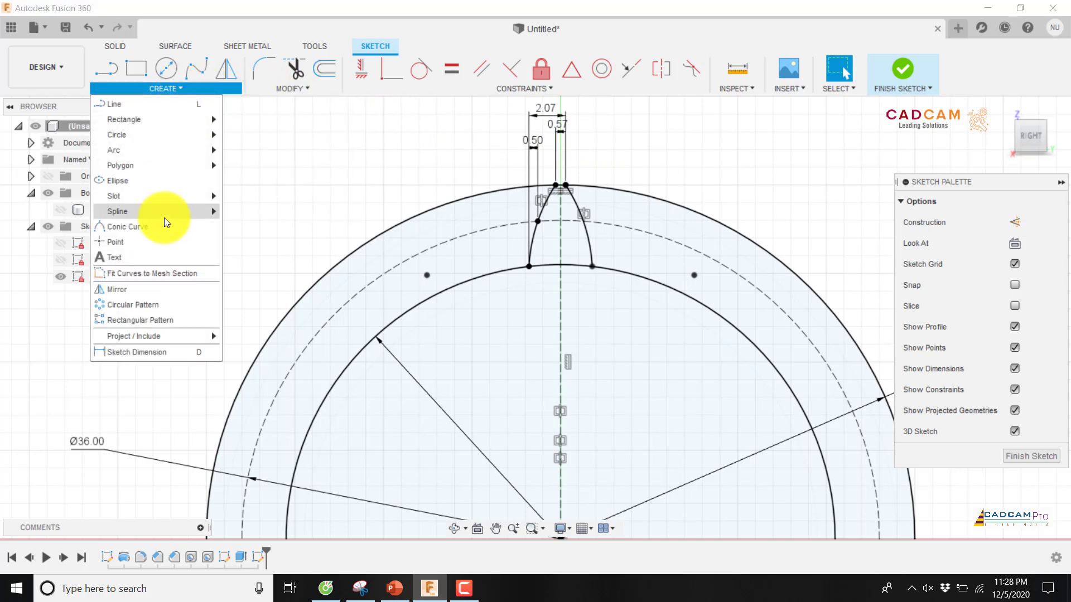
{"action": "left_click", "coordinate": [155, 305]}
{"action": "left_click", "coordinate": [547, 199]}
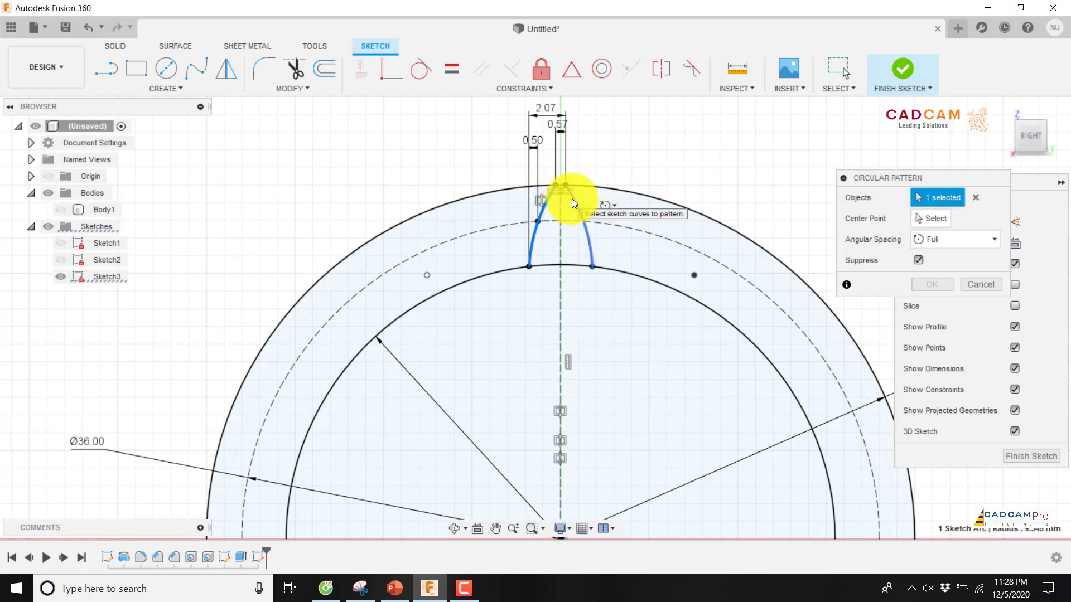
{"action": "scroll", "coordinate": [650, 150], "scroll_direction": "down", "scroll_amount": 4}
{"action": "scroll", "coordinate": [763, 183], "scroll_direction": "up", "scroll_amount": 3}
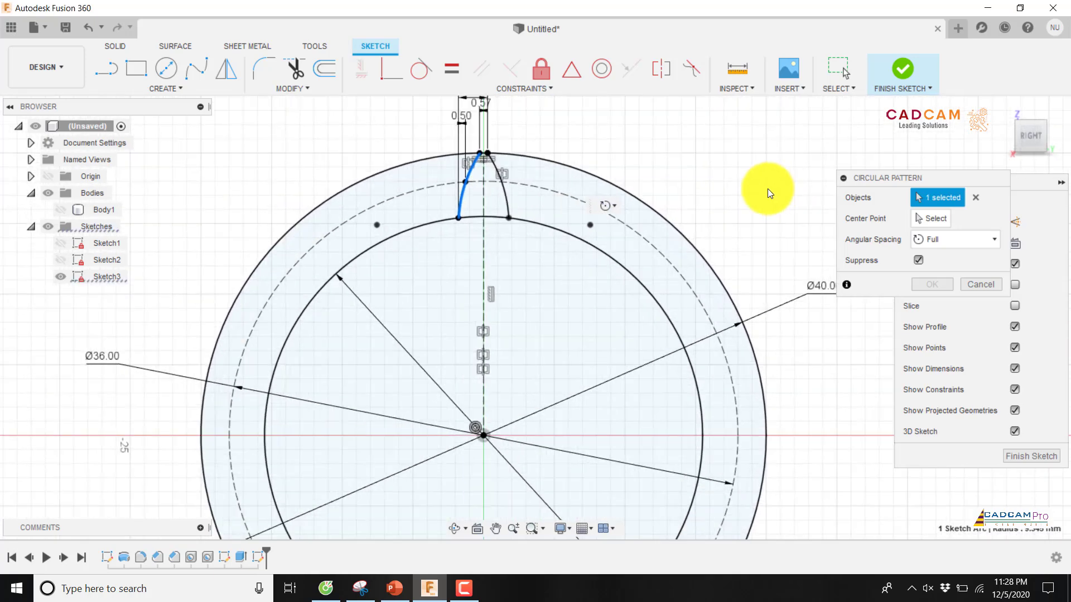
{"action": "left_click", "coordinate": [507, 194]}
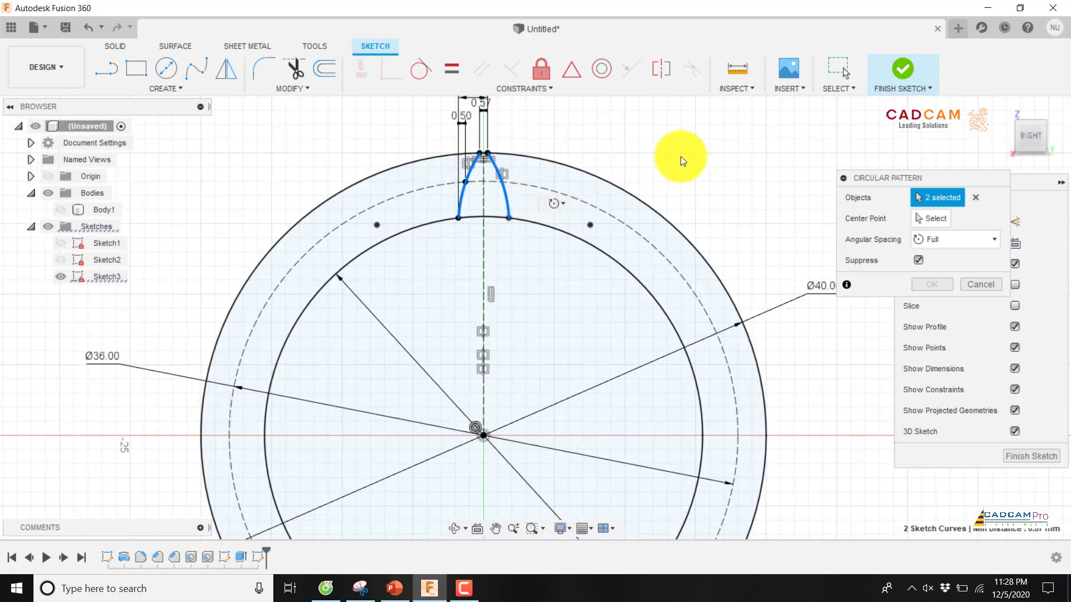
{"action": "left_click", "coordinate": [930, 217]}
{"action": "left_click", "coordinate": [483, 437]}
{"action": "scroll", "coordinate": [530, 246], "scroll_direction": "down", "scroll_amount": 5}
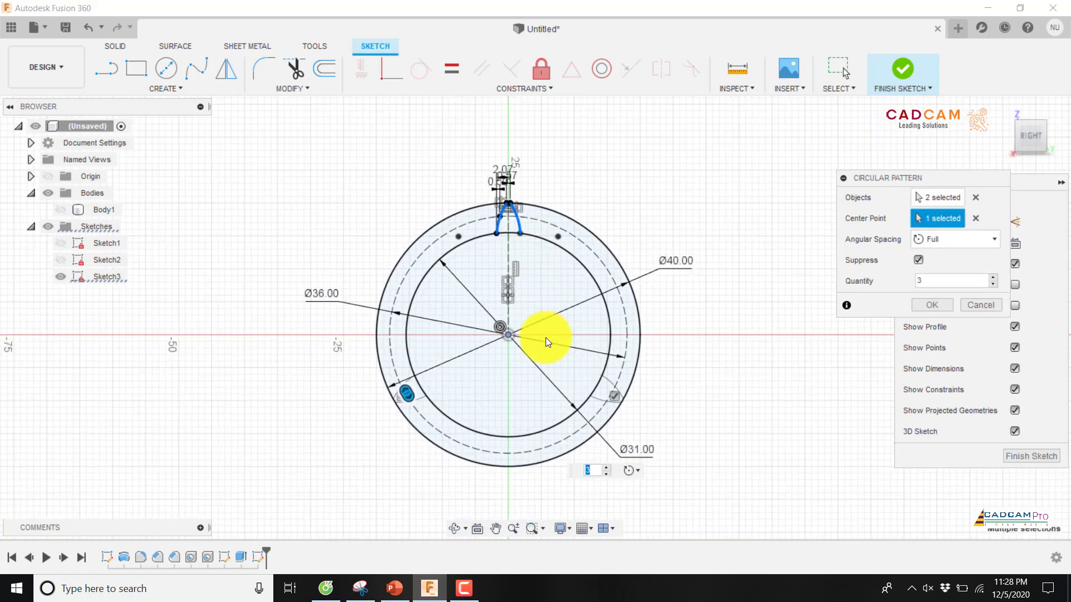
Step: Check the gear view in PowerPoint, return to Fusion 360 and complete the circular pattern of the tooth flanks with a quantity of 18
{"action": "left_click", "coordinate": [393, 589]}
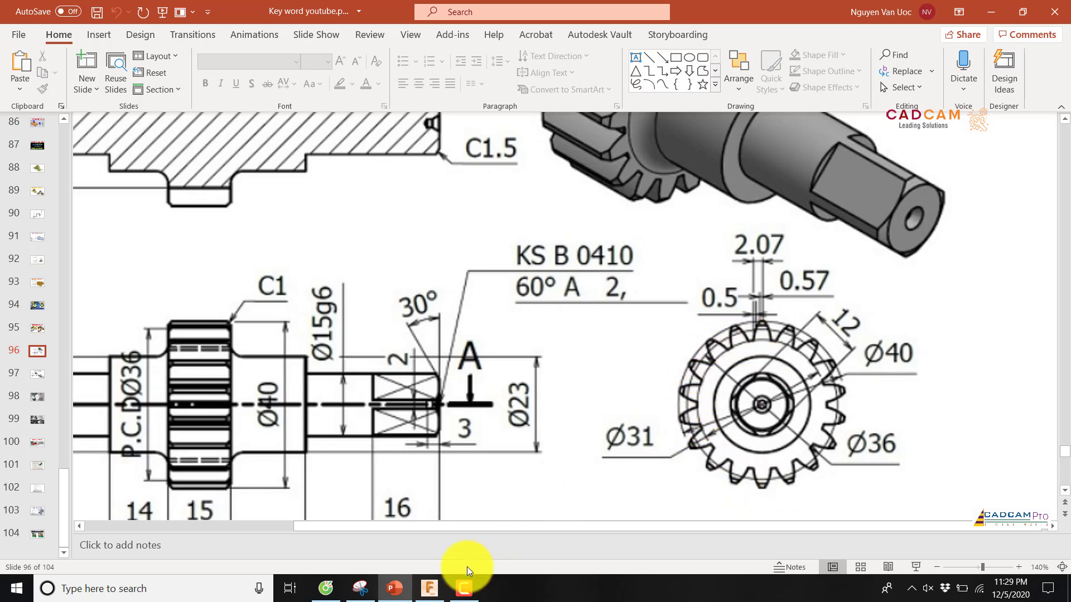
{"action": "left_click", "coordinate": [429, 589]}
{"action": "left_click_drag", "start_coordinate": [956, 277], "coordinate": [886, 279]}
{"action": "type", "text": "18"}
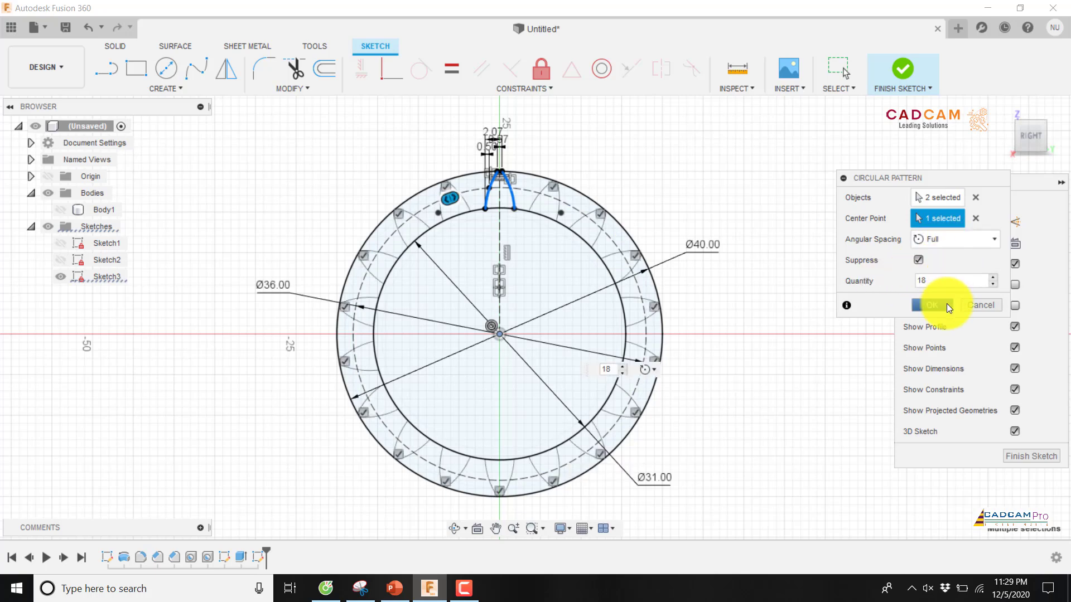
{"action": "scroll", "coordinate": [466, 199], "scroll_direction": "down", "scroll_amount": 3}
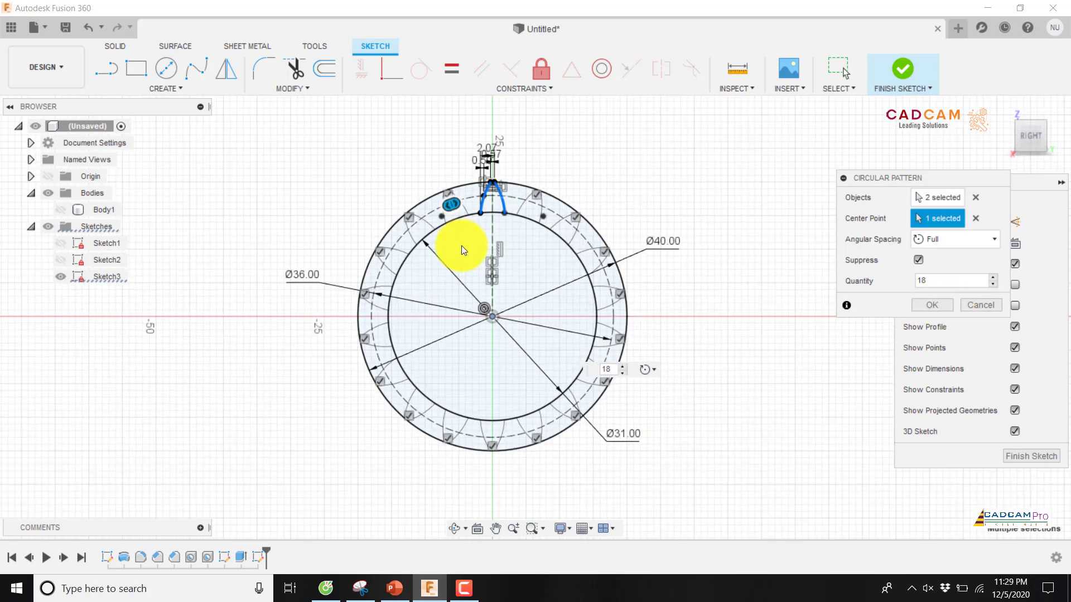
{"action": "scroll", "coordinate": [487, 282], "scroll_direction": "up", "scroll_amount": 2}
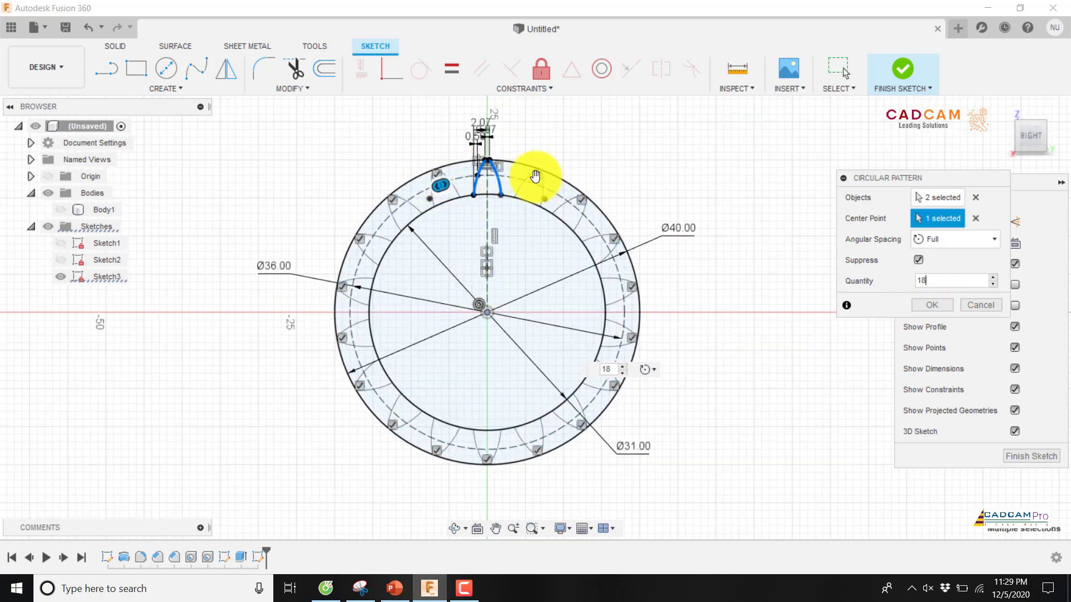
{"action": "left_click", "coordinate": [934, 305]}
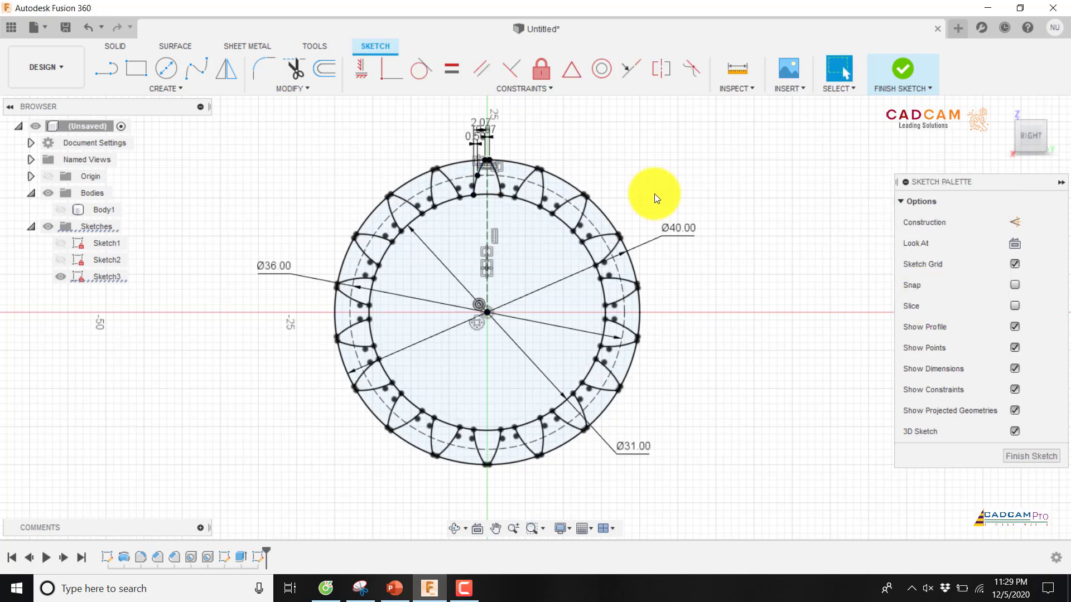
Step: Finish the gear tooth sketch and show the shaft body again
{"action": "left_click", "coordinate": [1022, 453]}
{"action": "mouse_move", "coordinate": [600, 170]}
{"action": "middle_mouse_down", "text": "shift"}
{"action": "mouse_move", "coordinate": [621, 162]}
{"action": "mouse_move", "coordinate": [630, 191]}
{"action": "mouse_move", "coordinate": [446, 148]}
{"action": "middle_mouse_up", "text": "shift"}
{"action": "scroll", "coordinate": [446, 147], "scroll_direction": "up", "scroll_amount": 3}
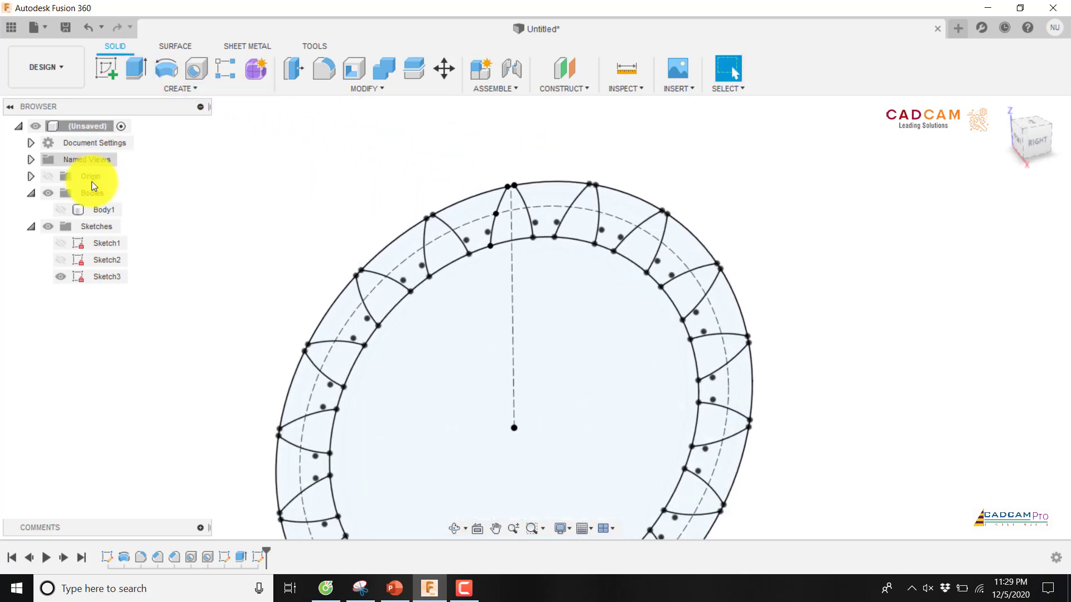
{"action": "left_click", "coordinate": [61, 210]}
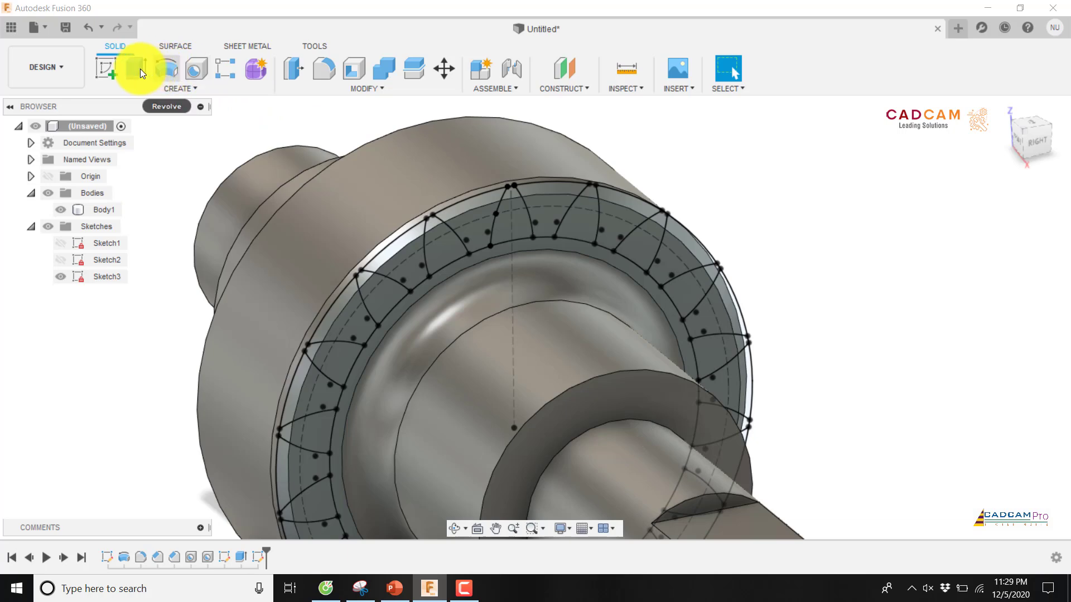
Step: Set up an extruded cut of the two profile regions forming the tooth gap at the top of the gear
{"action": "key", "text": "e"}
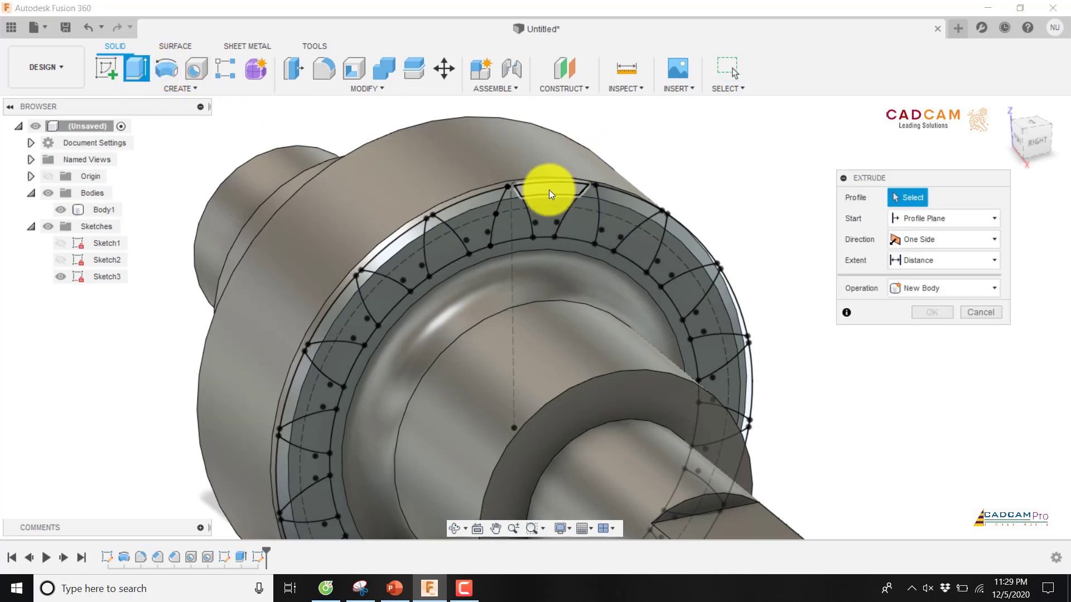
{"action": "middle_click_drag", "start_coordinate": [546, 186], "coordinate": [483, 165], "text": "shift"}
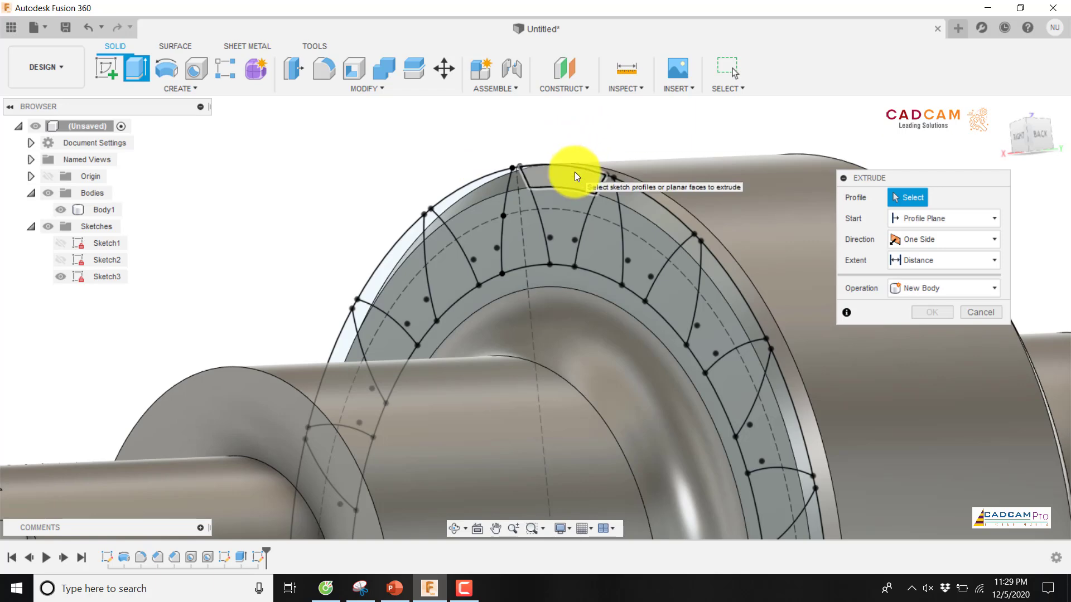
{"action": "left_click", "coordinate": [559, 174]}
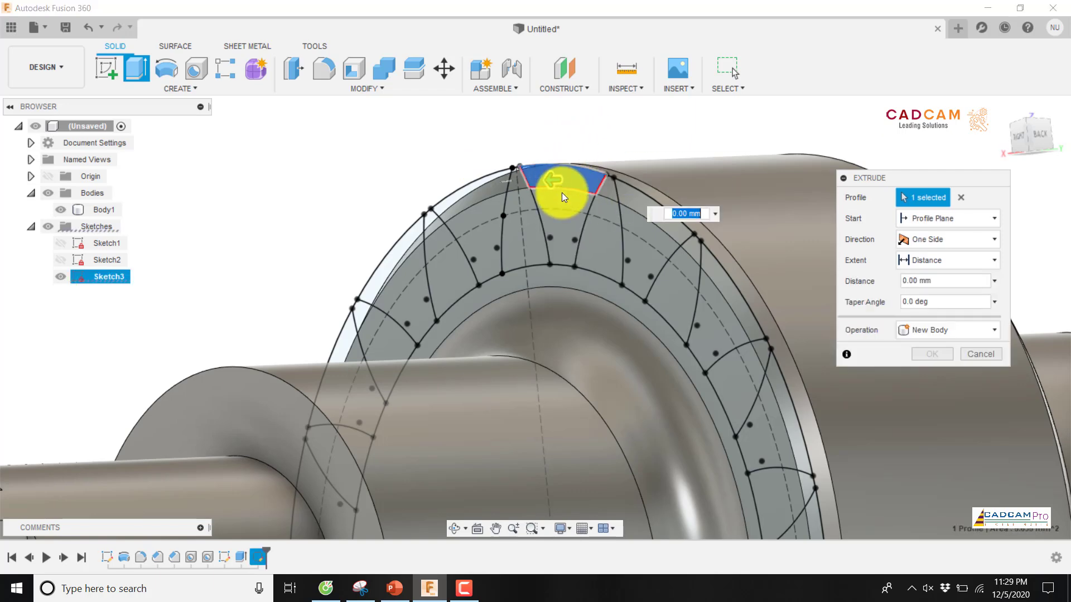
{"action": "left_click", "coordinate": [565, 202]}
{"action": "middle_click_drag", "start_coordinate": [554, 196], "coordinate": [471, 195], "text": "shift"}
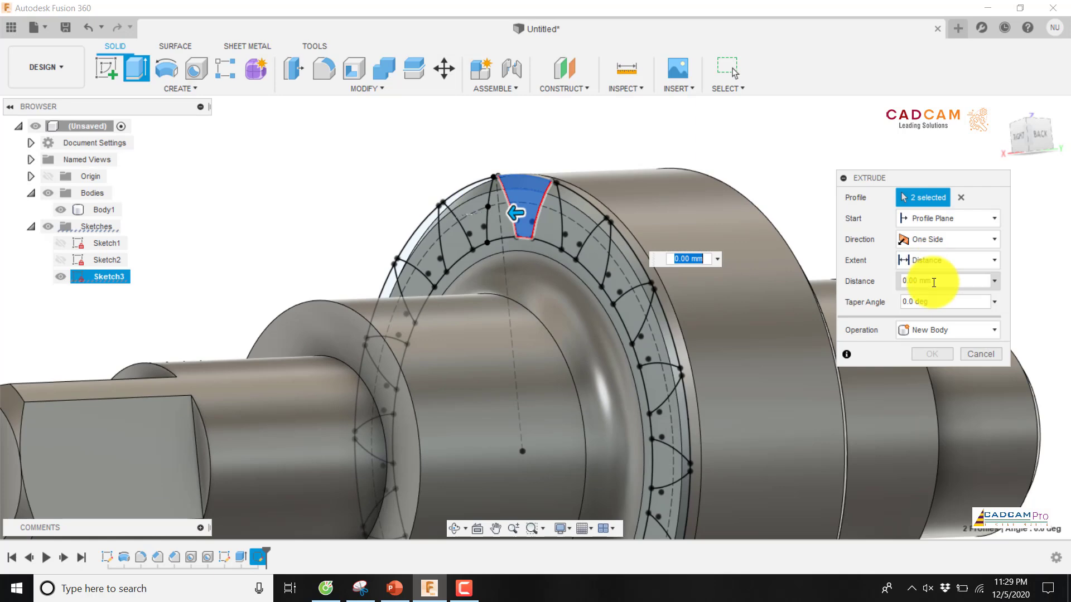
{"action": "left_click", "coordinate": [928, 332]}
{"action": "left_click", "coordinate": [920, 358]}
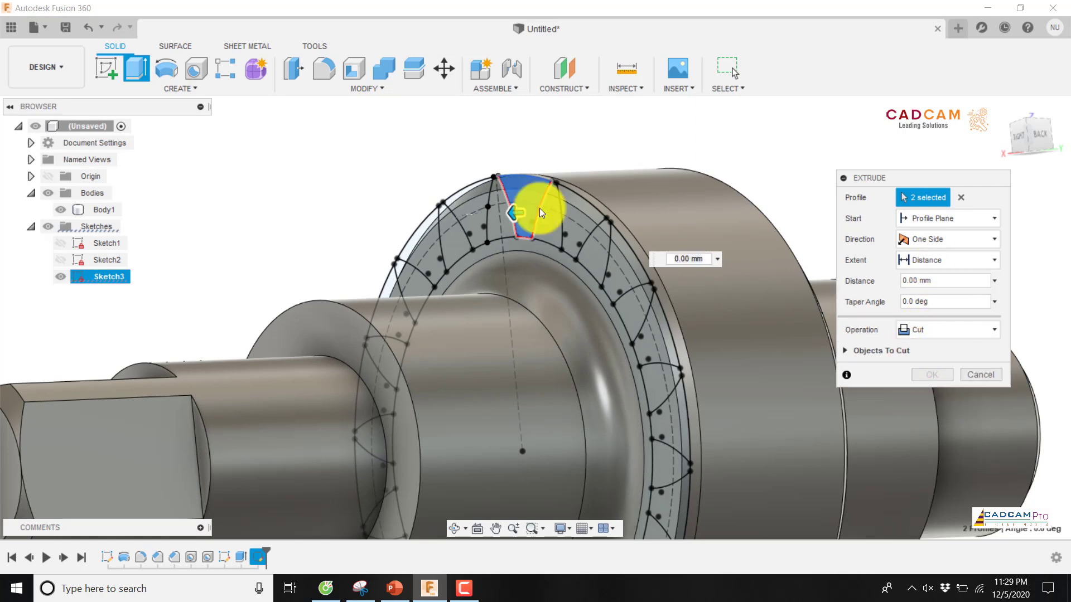
Step: Try a cut distance of -20 mm through the width of the gear
{"action": "scroll", "coordinate": [389, 189], "scroll_direction": "down", "scroll_amount": 3}
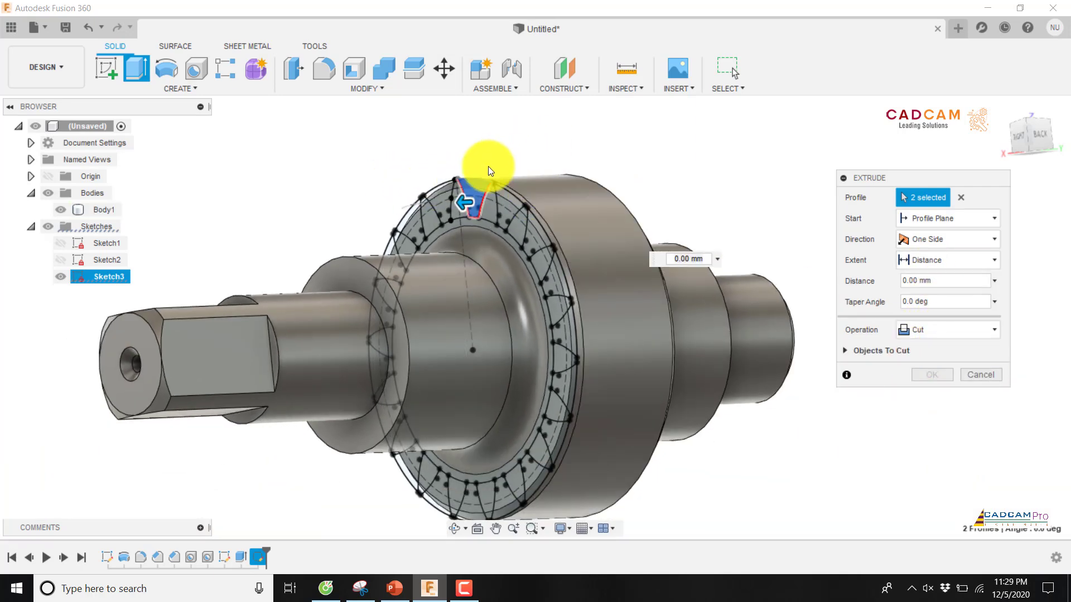
{"action": "left_click_drag", "start_coordinate": [463, 200], "coordinate": [681, 198]}
{"action": "middle_click_drag", "start_coordinate": [681, 199], "coordinate": [753, 232], "text": "shift"}
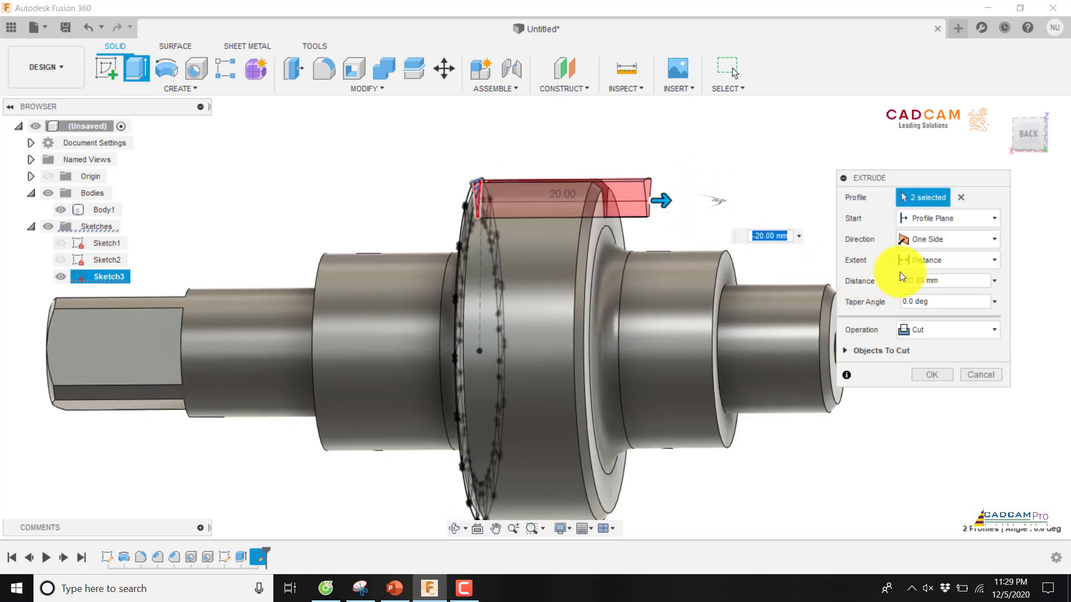
Step: Set the cut's extent to To Object, ending at the gear's opposite side face, and complete the tooth gap cut
{"action": "left_click", "coordinate": [927, 245]}
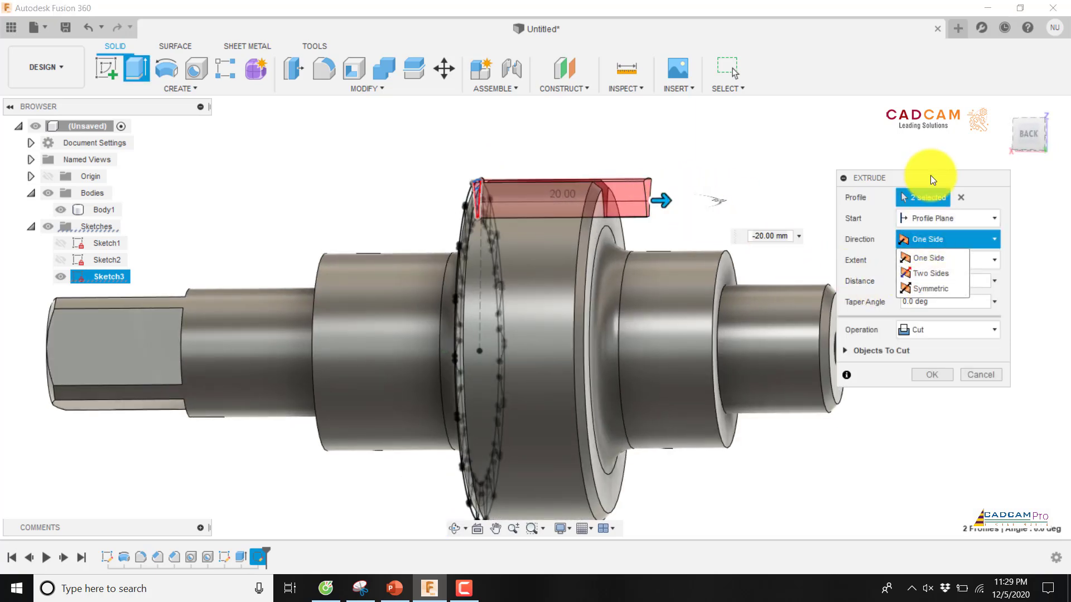
{"action": "left_click", "coordinate": [942, 239]}
{"action": "left_click", "coordinate": [942, 259]}
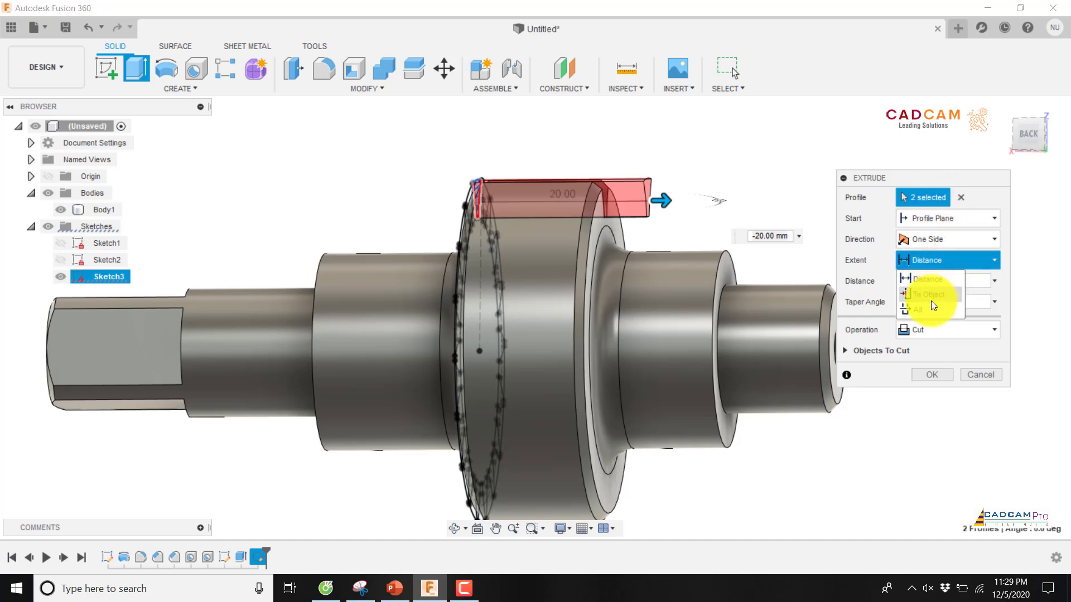
{"action": "left_click", "coordinate": [931, 293]}
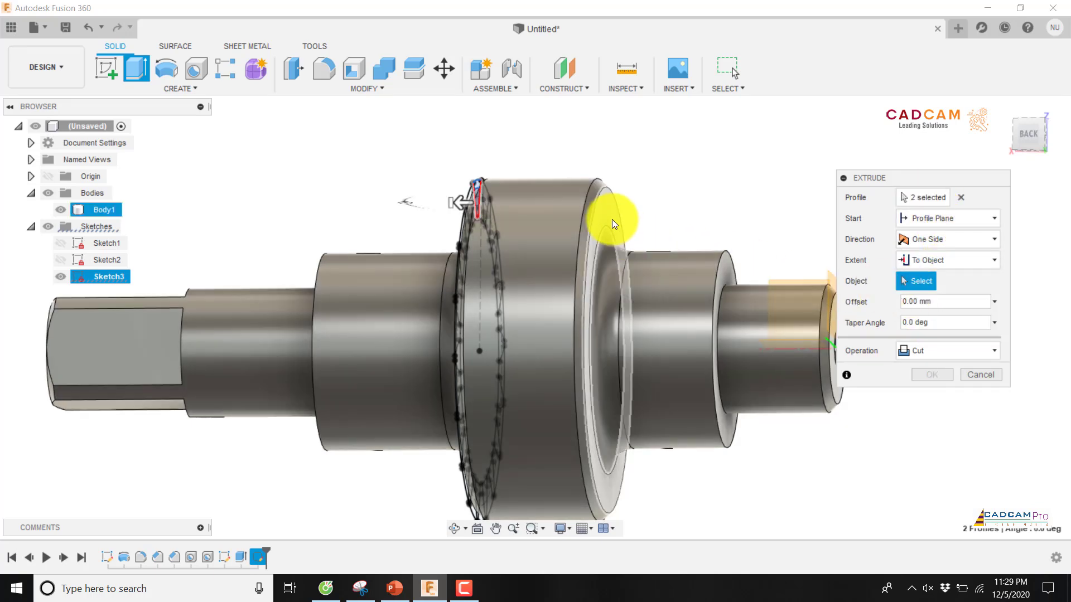
{"action": "left_click", "coordinate": [611, 220]}
{"action": "middle_click_drag", "start_coordinate": [704, 178], "coordinate": [759, 185], "text": "shift"}
{"action": "left_click", "coordinate": [932, 436]}
{"action": "scroll", "coordinate": [614, 160], "scroll_direction": "down", "scroll_amount": 3}
{"action": "middle_click_drag", "start_coordinate": [614, 162], "coordinate": [751, 174], "text": "shift"}
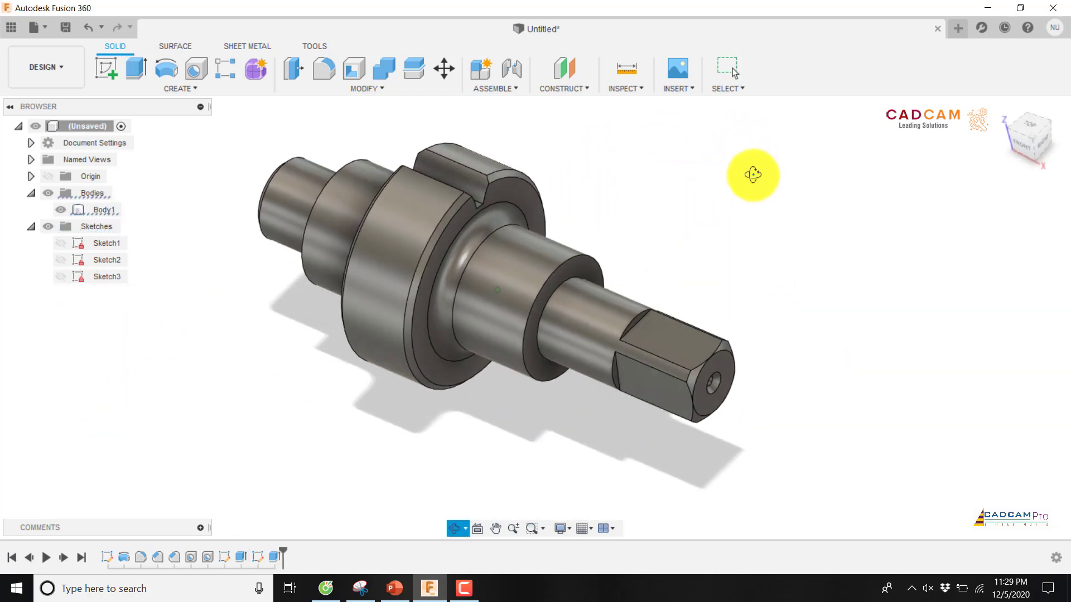
Step: Create a full circular feature pattern of the tooth gap cut around the shaft's axis with a quantity of 18
{"action": "left_click", "coordinate": [190, 90]}
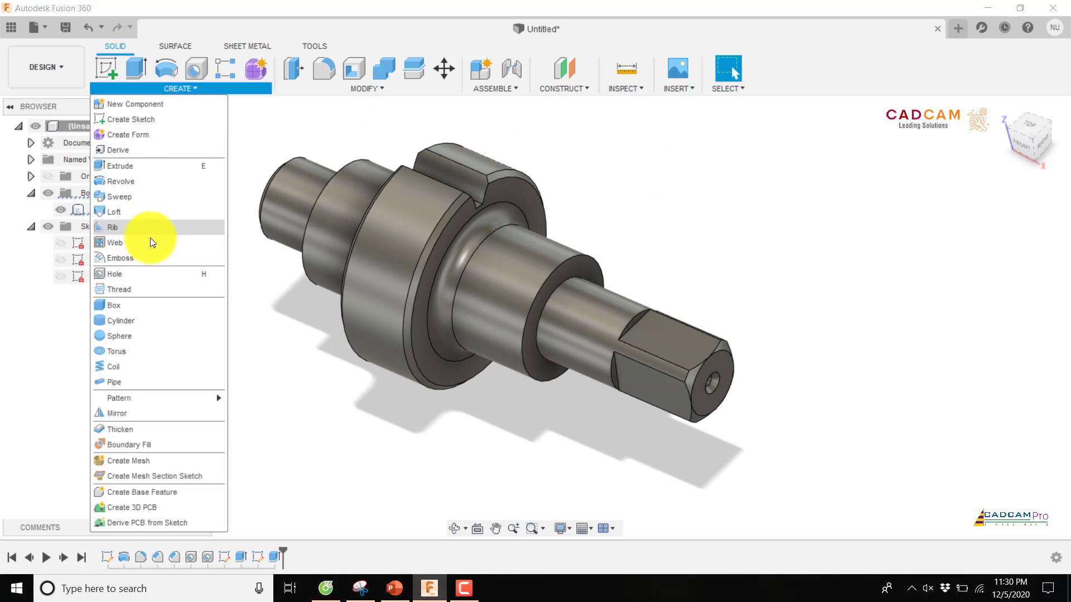
{"action": "mouse_move", "coordinate": [145, 401]}
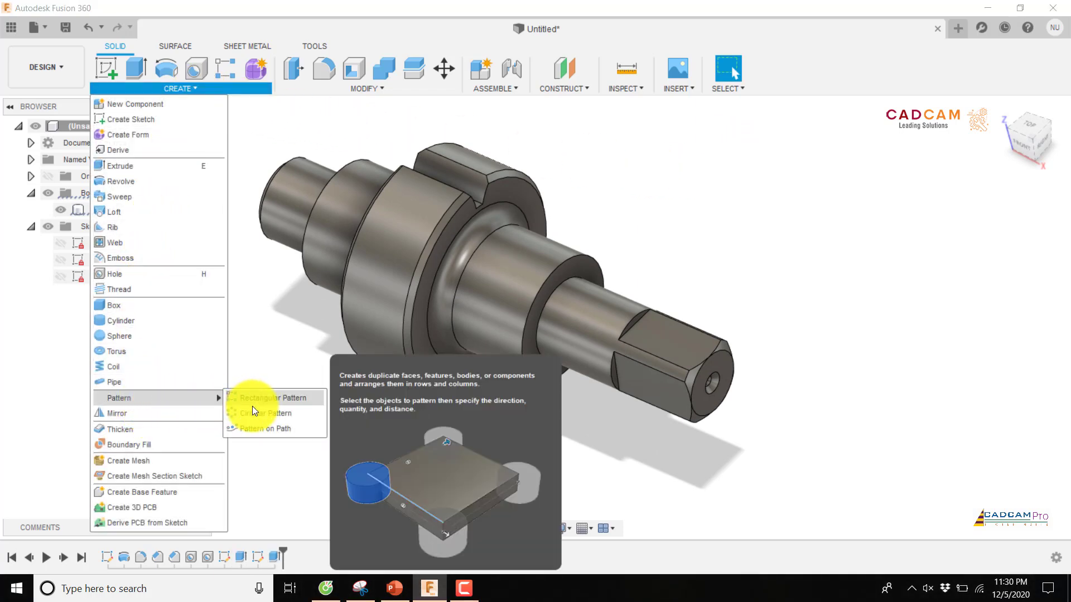
{"action": "left_click", "coordinate": [254, 414]}
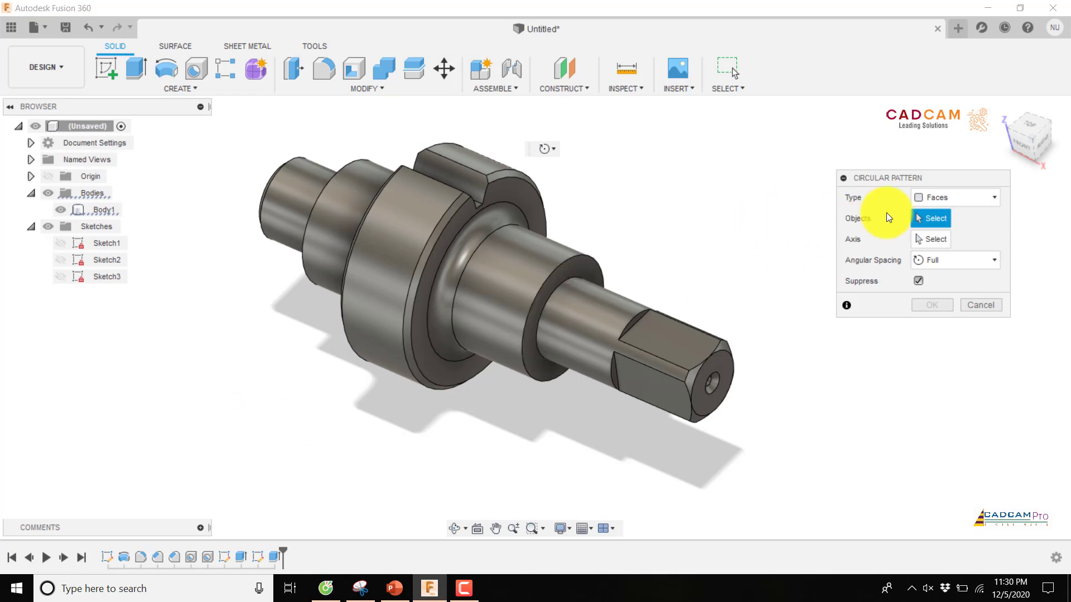
{"action": "left_click", "coordinate": [936, 202]}
{"action": "left_click", "coordinate": [941, 245]}
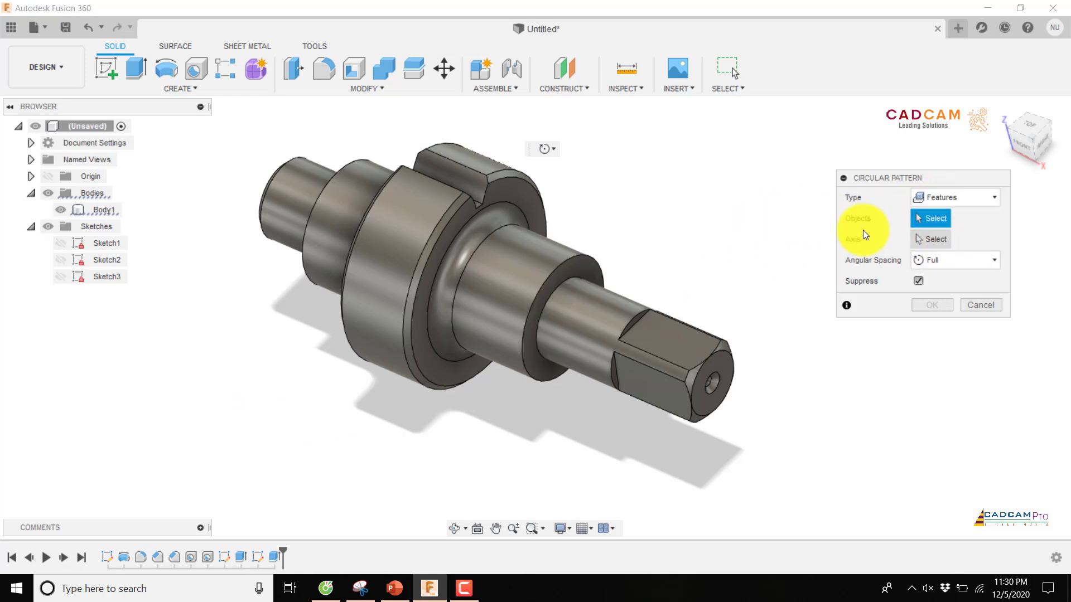
{"action": "left_click", "coordinate": [459, 173]}
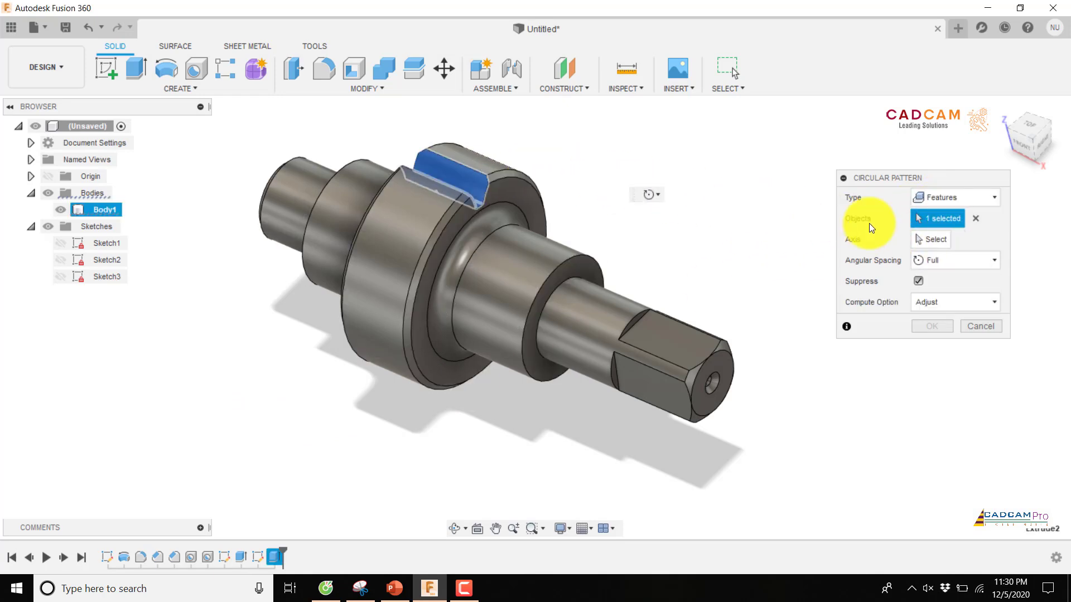
{"action": "left_click", "coordinate": [924, 242]}
{"action": "left_click", "coordinate": [539, 242]}
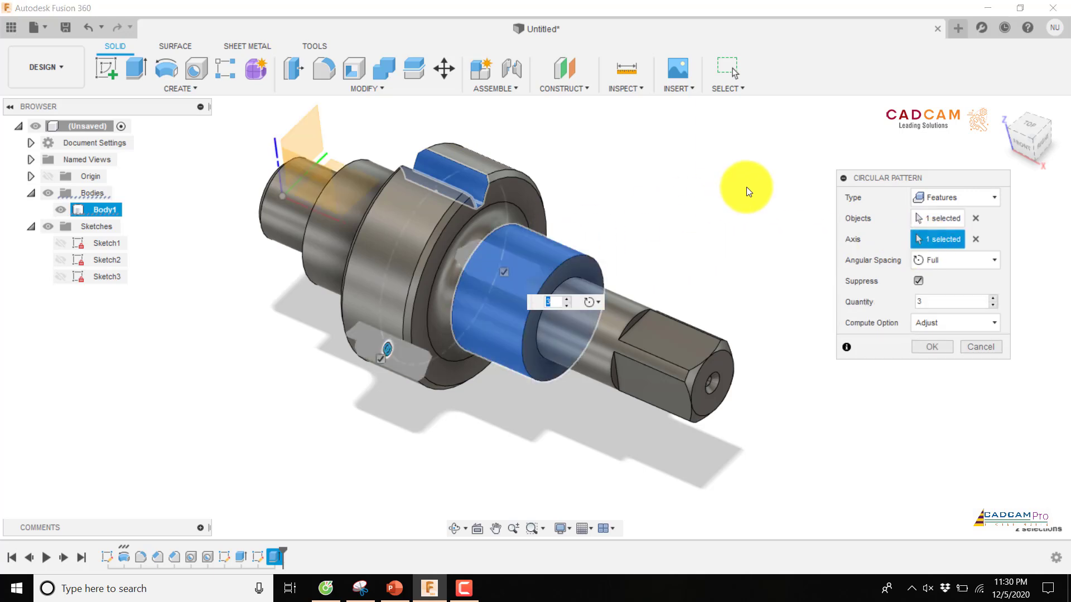
{"action": "type", "text": "18"}
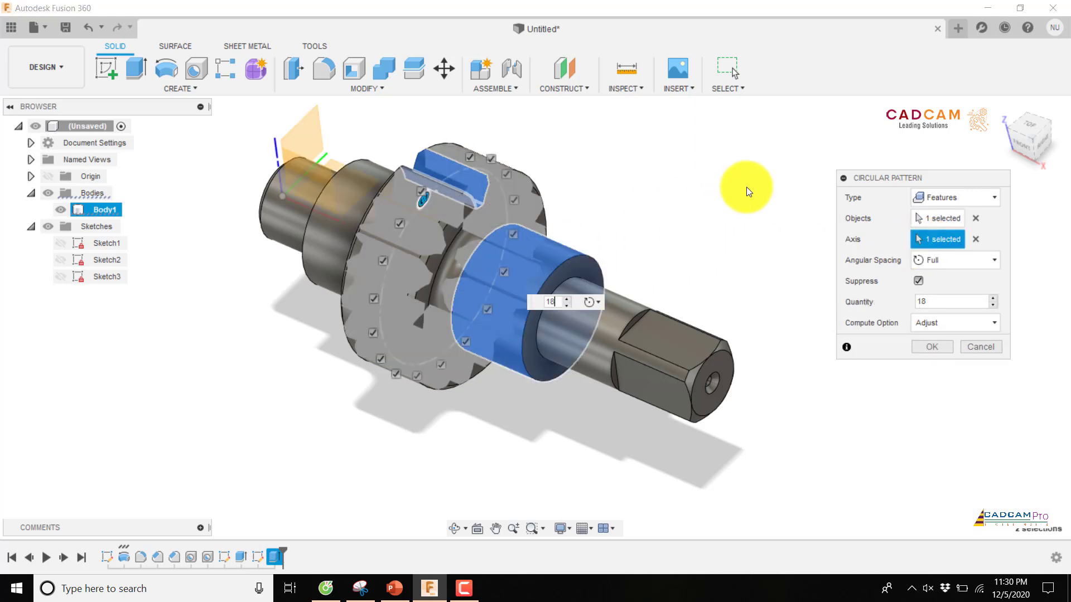
{"action": "middle_click_drag", "start_coordinate": [622, 221], "coordinate": [567, 188], "text": "shift"}
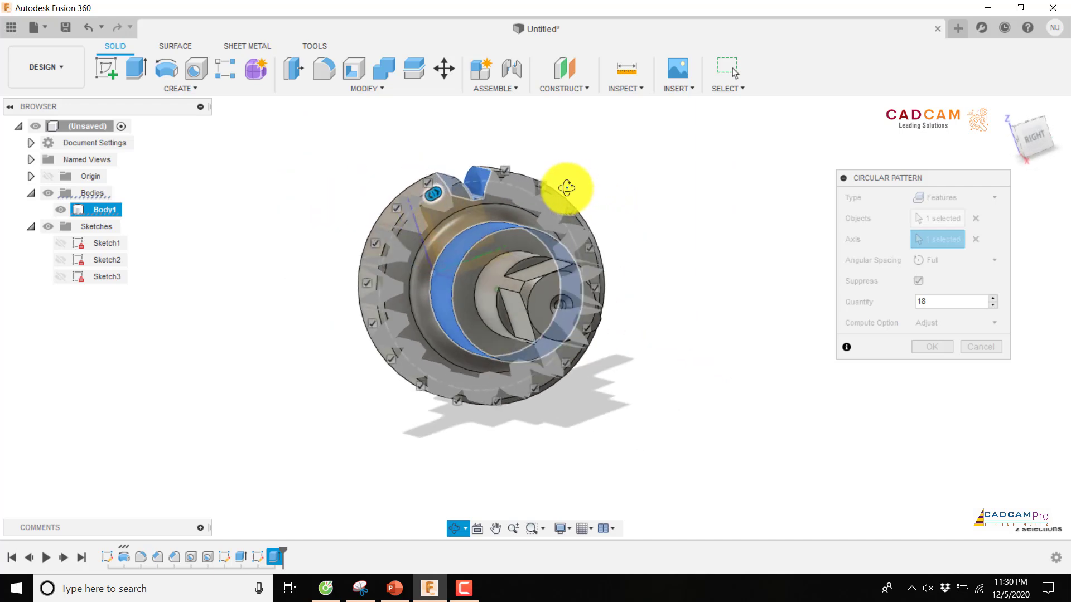
{"action": "left_click", "coordinate": [926, 346]}
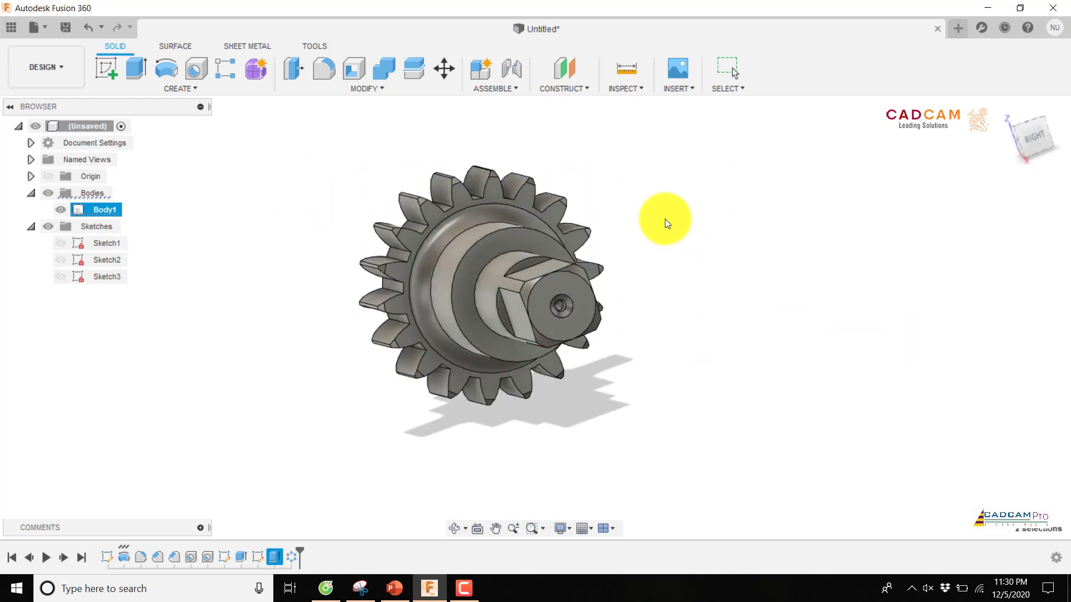
{"action": "middle_click_drag", "start_coordinate": [634, 198], "coordinate": [695, 223], "text": "shift"}
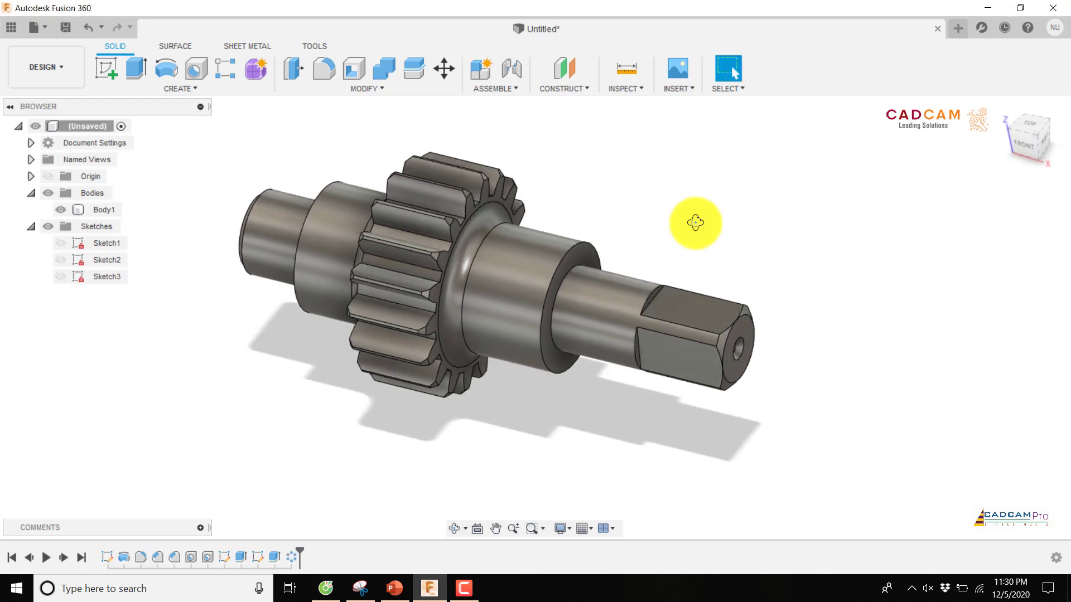
{"action": "middle_click_drag", "start_coordinate": [631, 198], "coordinate": [810, 275], "text": "shift"}
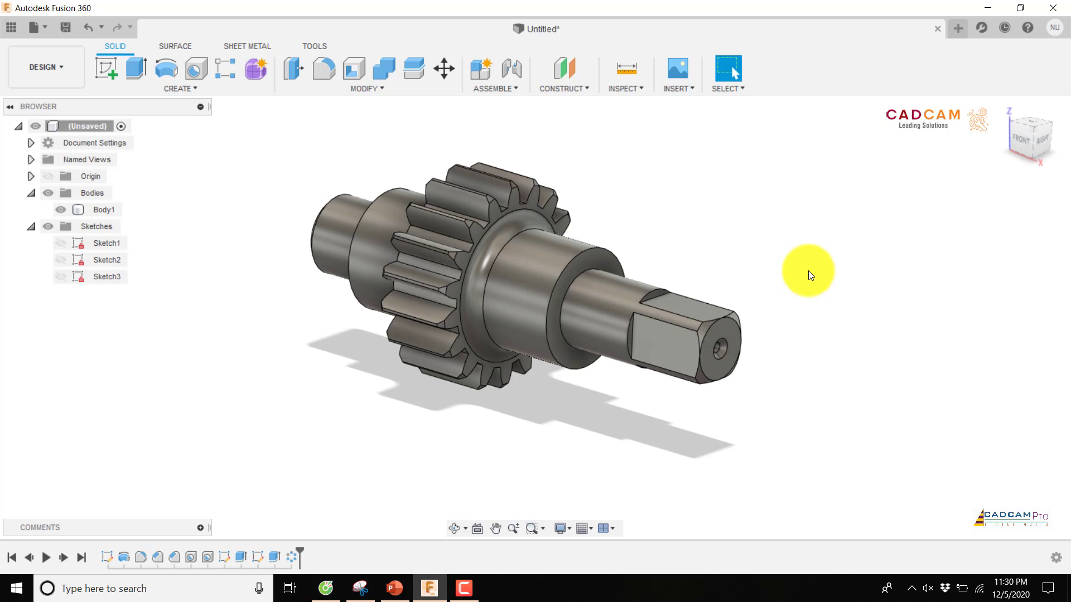
{"action": "middle_click_drag", "start_coordinate": [704, 243], "coordinate": [660, 466], "text": "shift"}
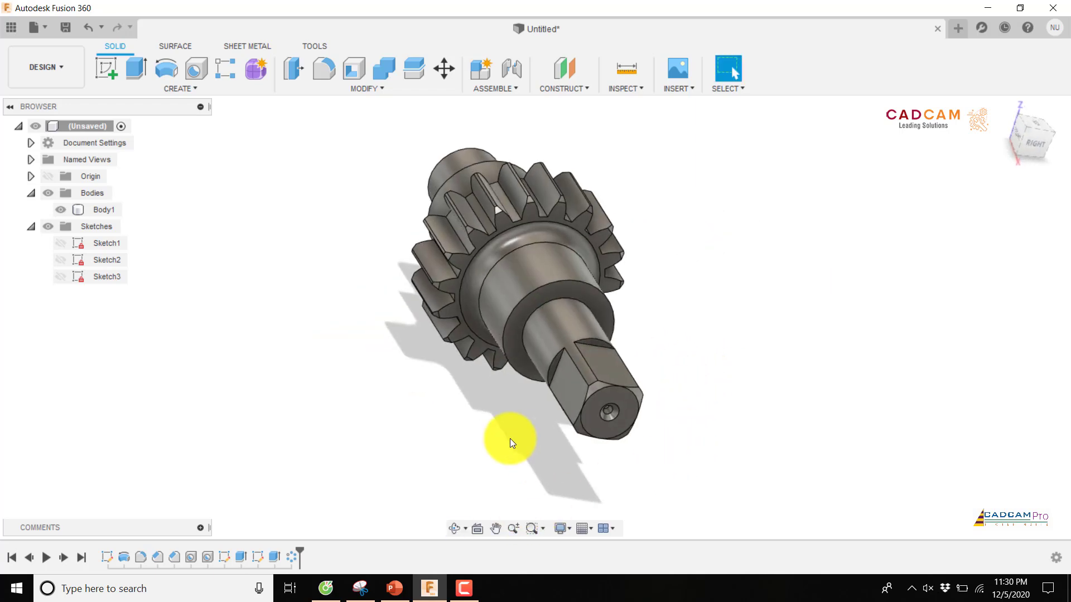
{"action": "middle_click_drag", "start_coordinate": [510, 435], "coordinate": [577, 480], "text": "shift"}
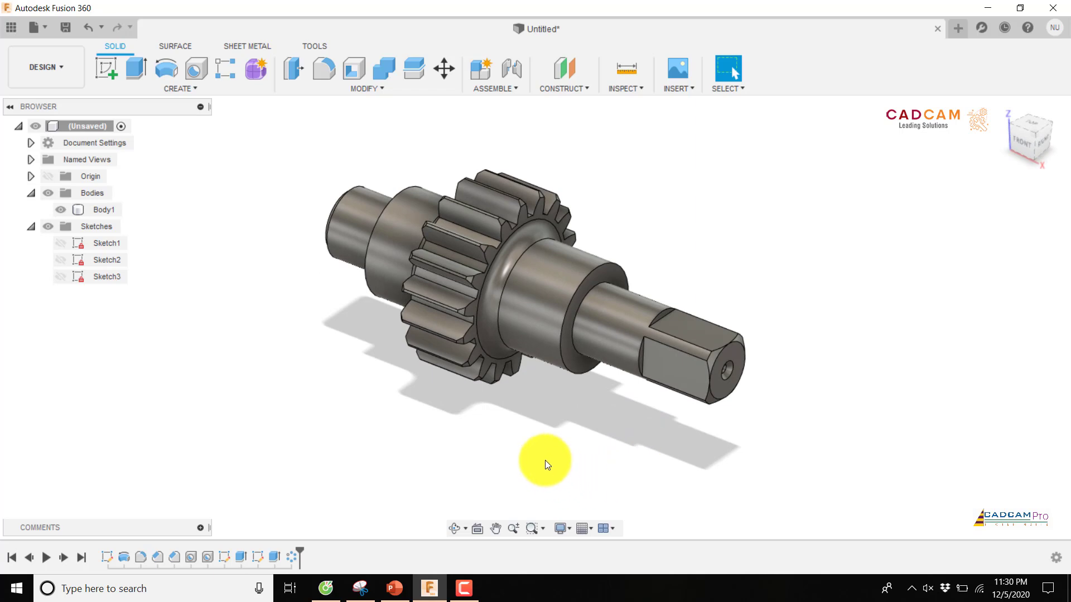